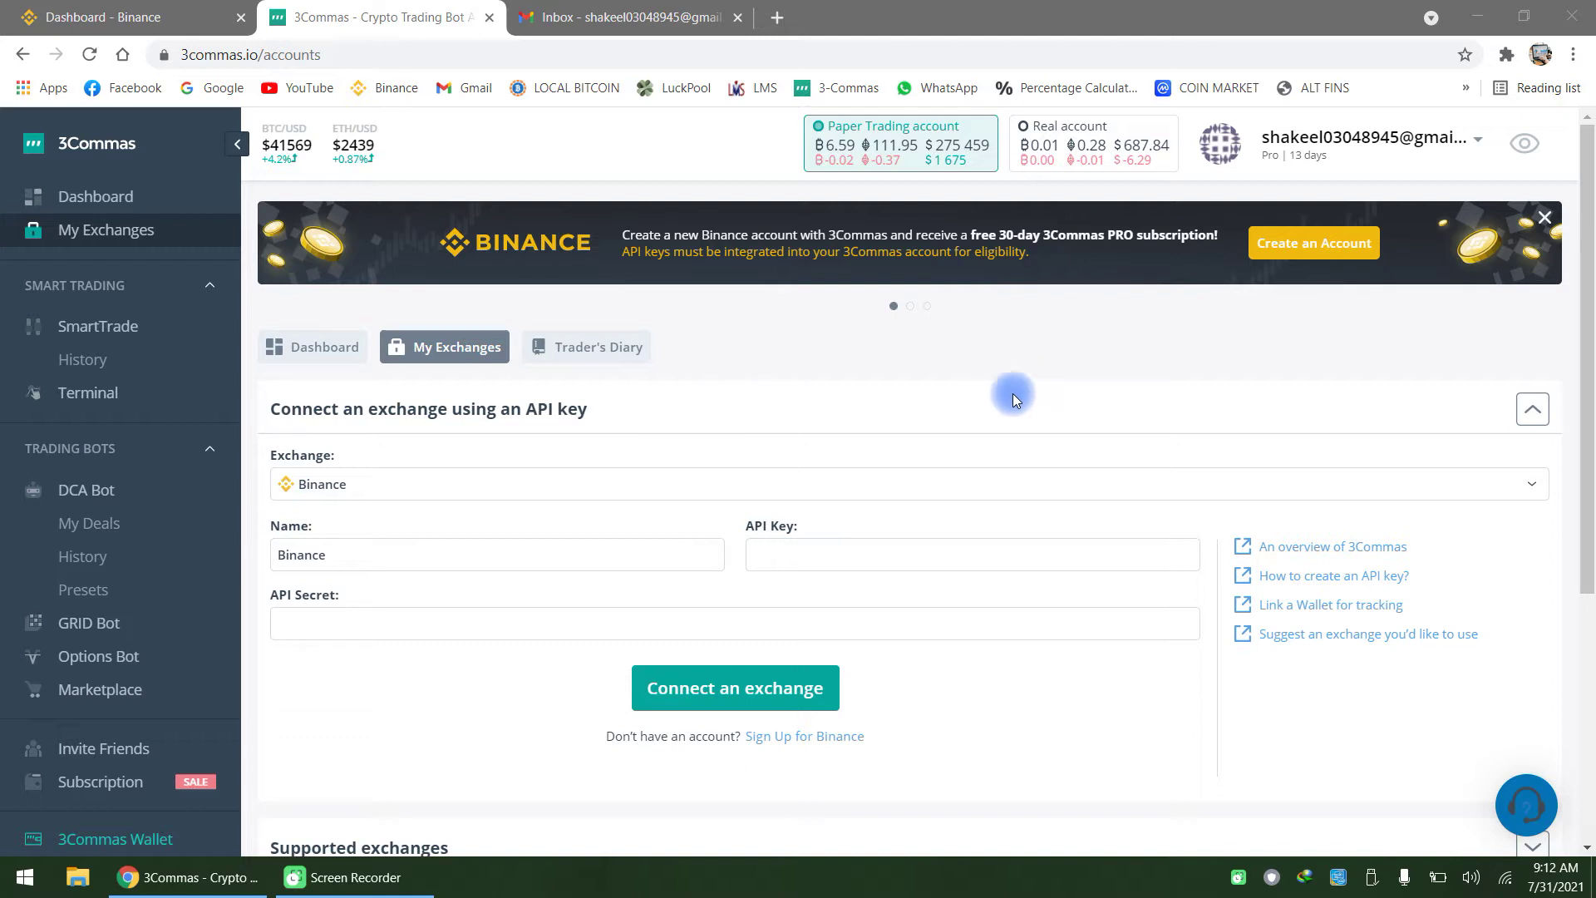
Check the Binance tab, then reload the 3Commas exchange connection page.
{"action": "scroll", "coordinate": [960, 376], "scroll_direction": "down", "scroll_amount": 5}
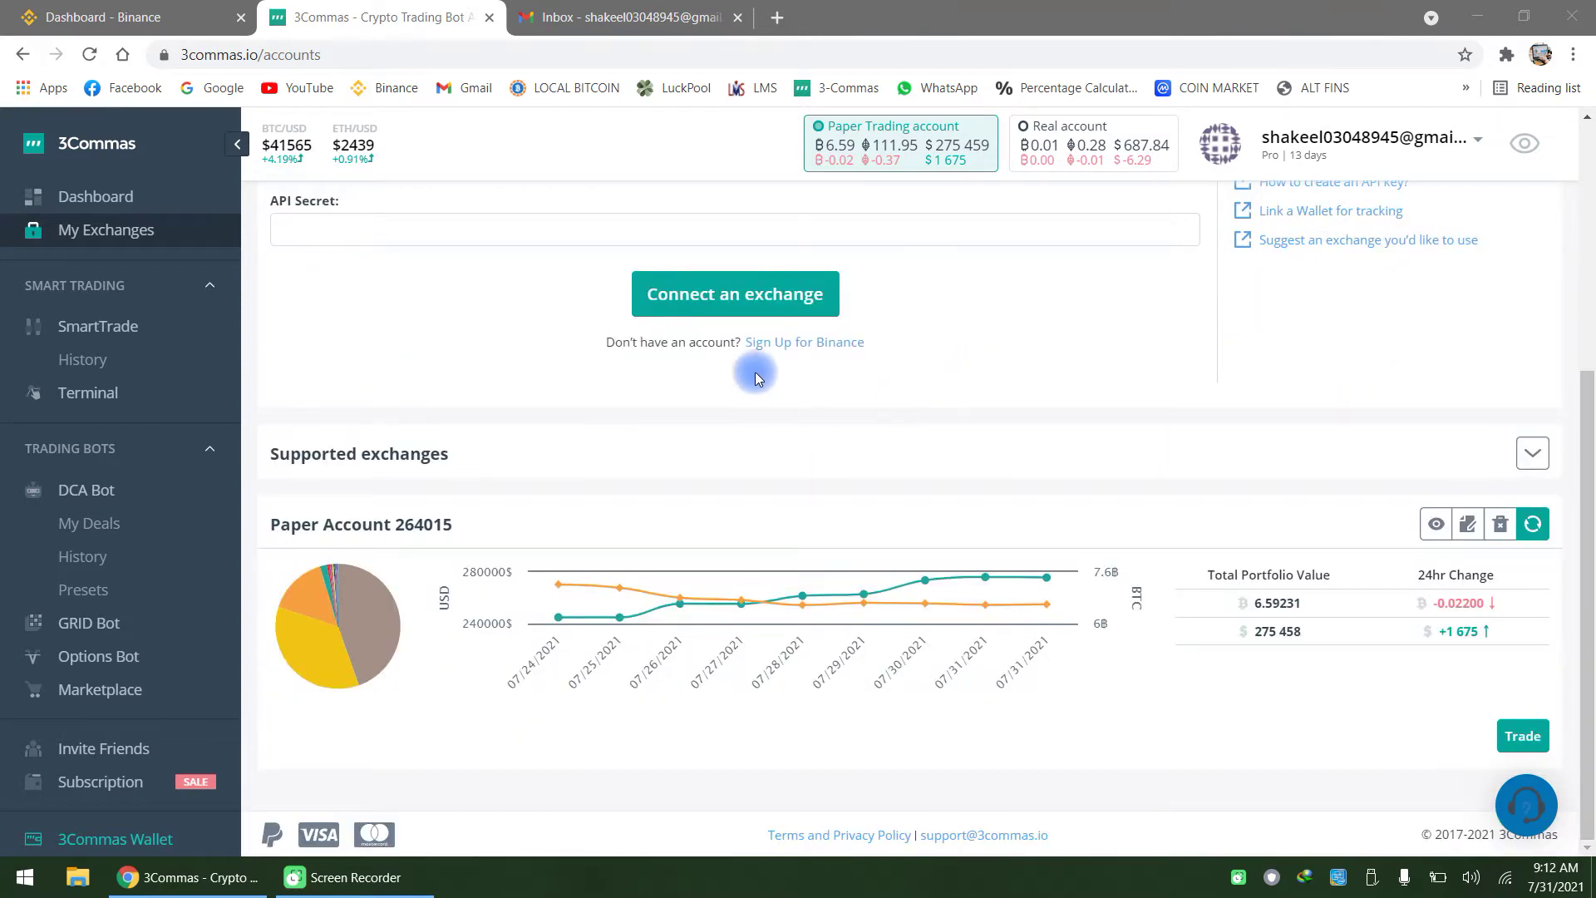
{"action": "scroll", "coordinate": [758, 393], "scroll_direction": "up", "scroll_amount": 3}
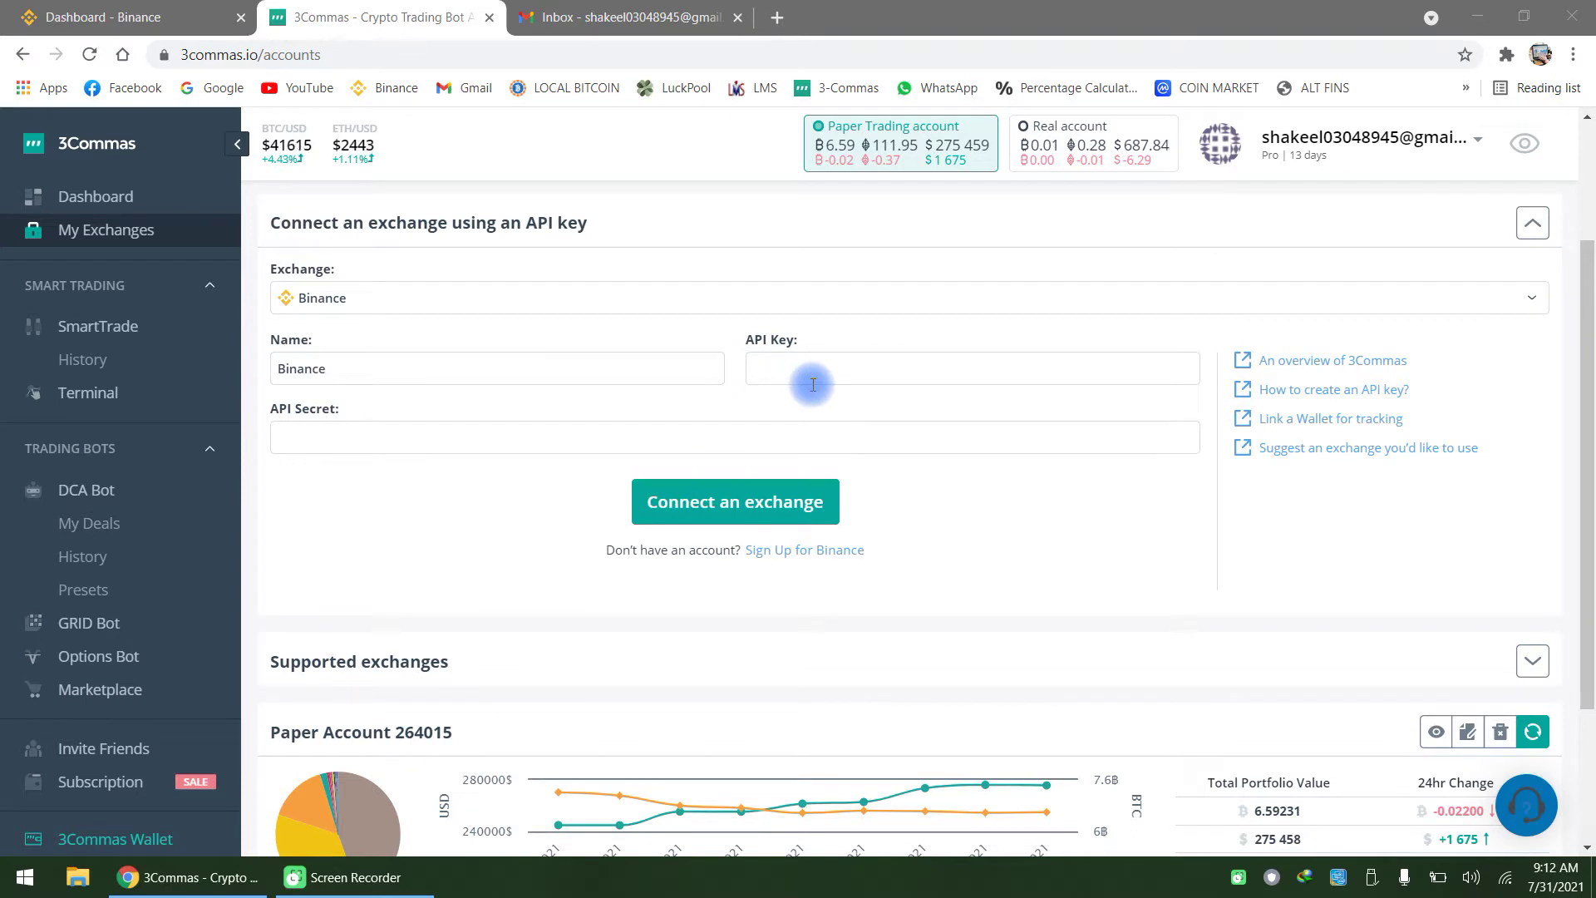
{"action": "scroll", "coordinate": [813, 385], "scroll_direction": "up", "scroll_amount": 2}
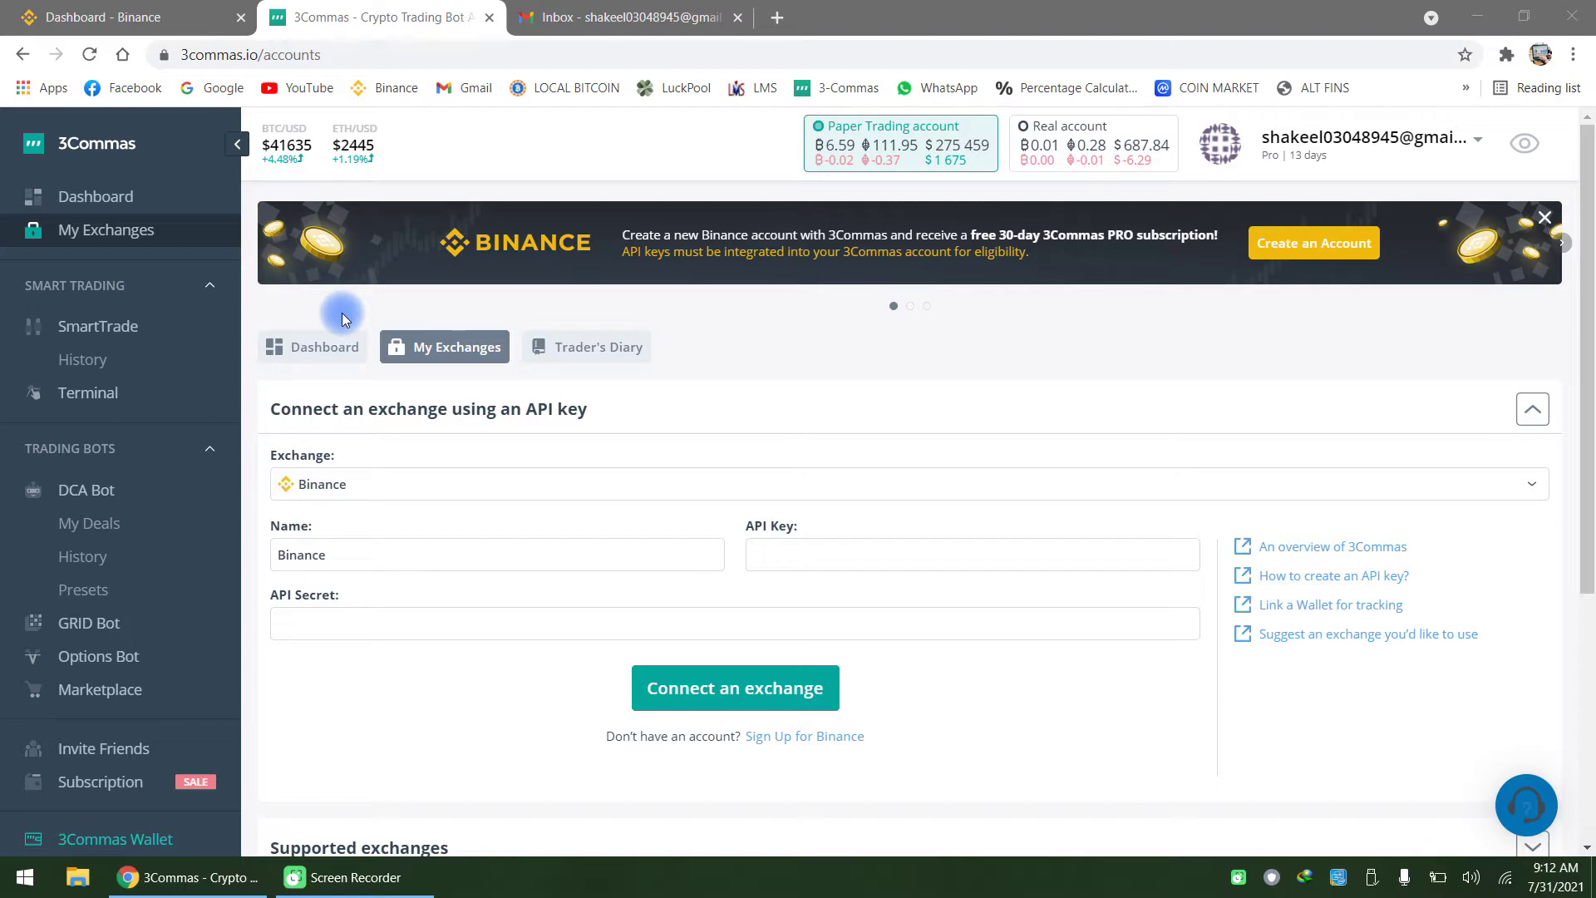
{"action": "left_click", "coordinate": [43, 15]}
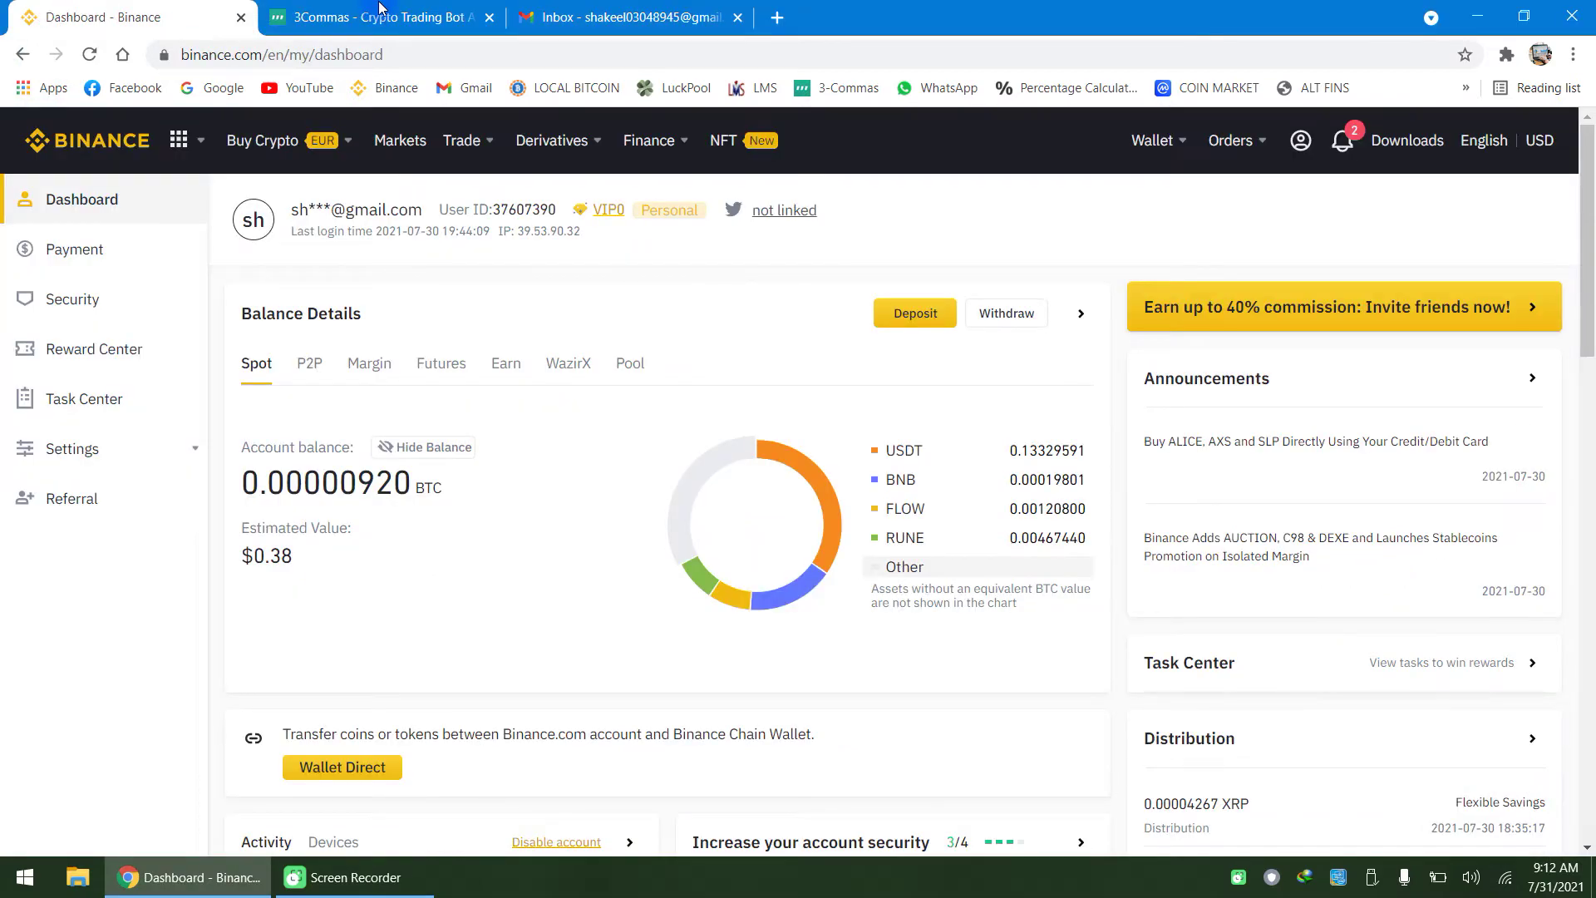
{"action": "left_click", "coordinate": [380, 15]}
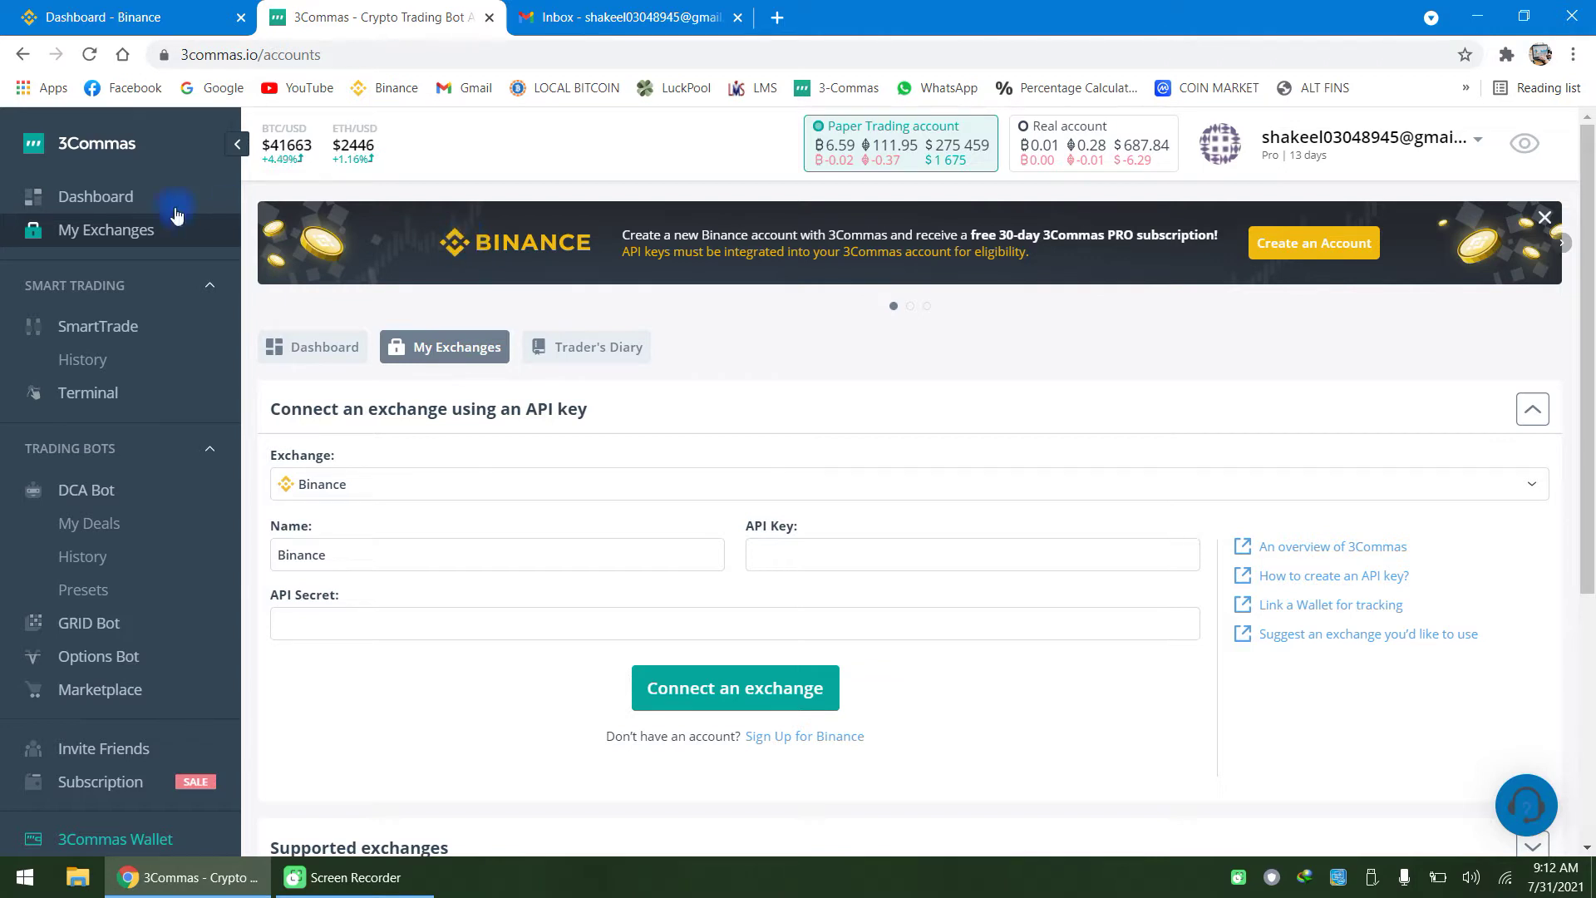
{"action": "left_click", "coordinate": [466, 341]}
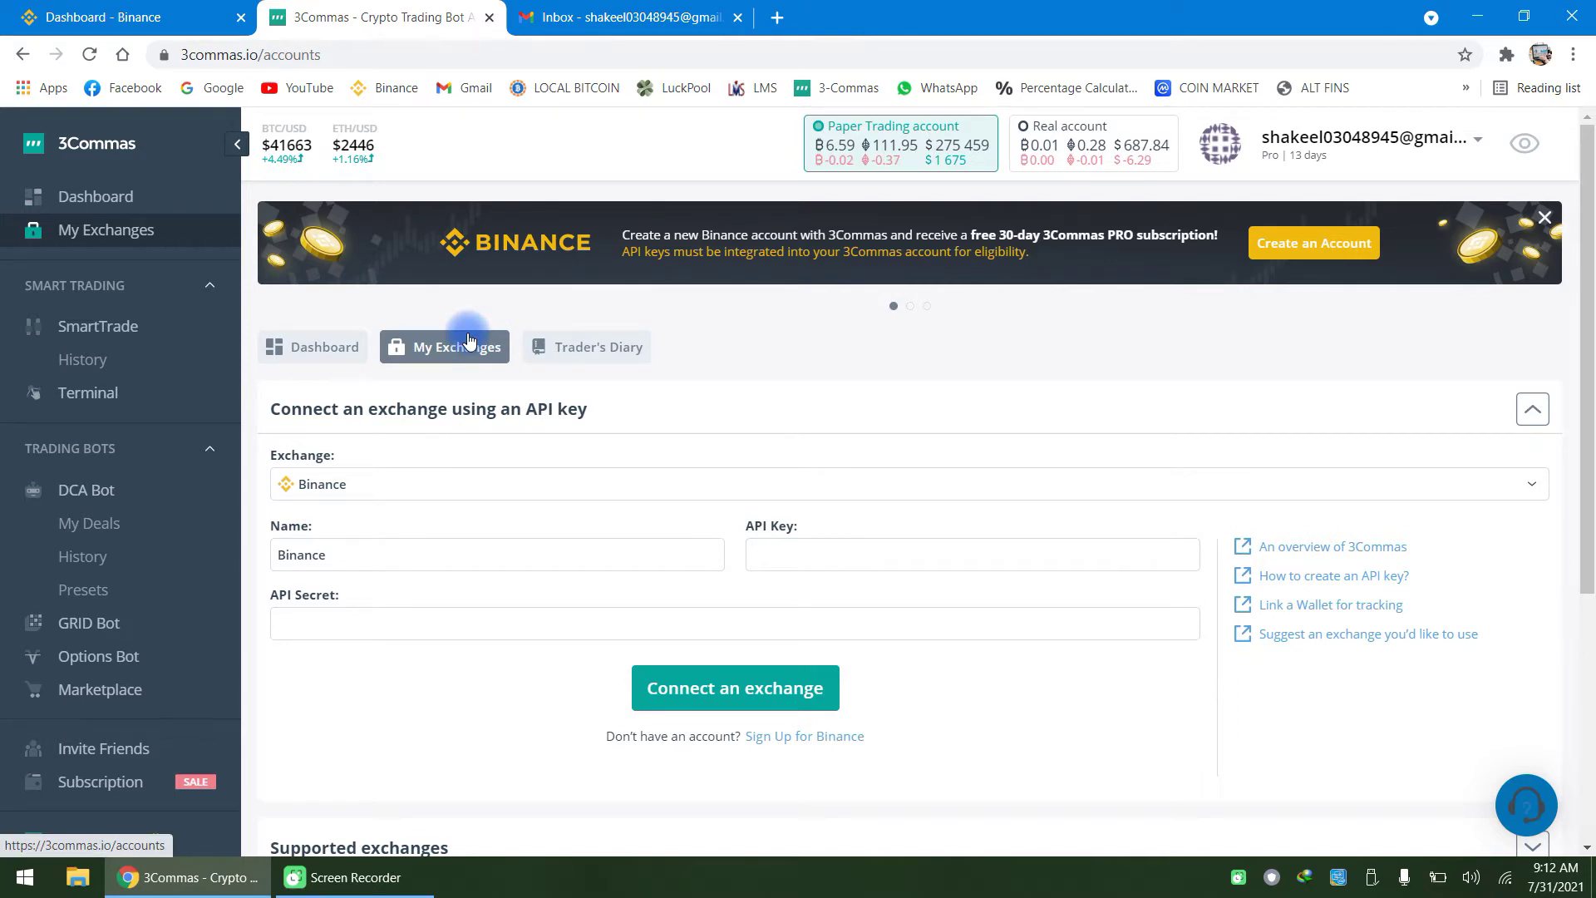
{"action": "scroll", "coordinate": [468, 340], "scroll_direction": "down", "scroll_amount": 5}
{"action": "scroll", "coordinate": [466, 333], "scroll_direction": "up", "scroll_amount": 4}
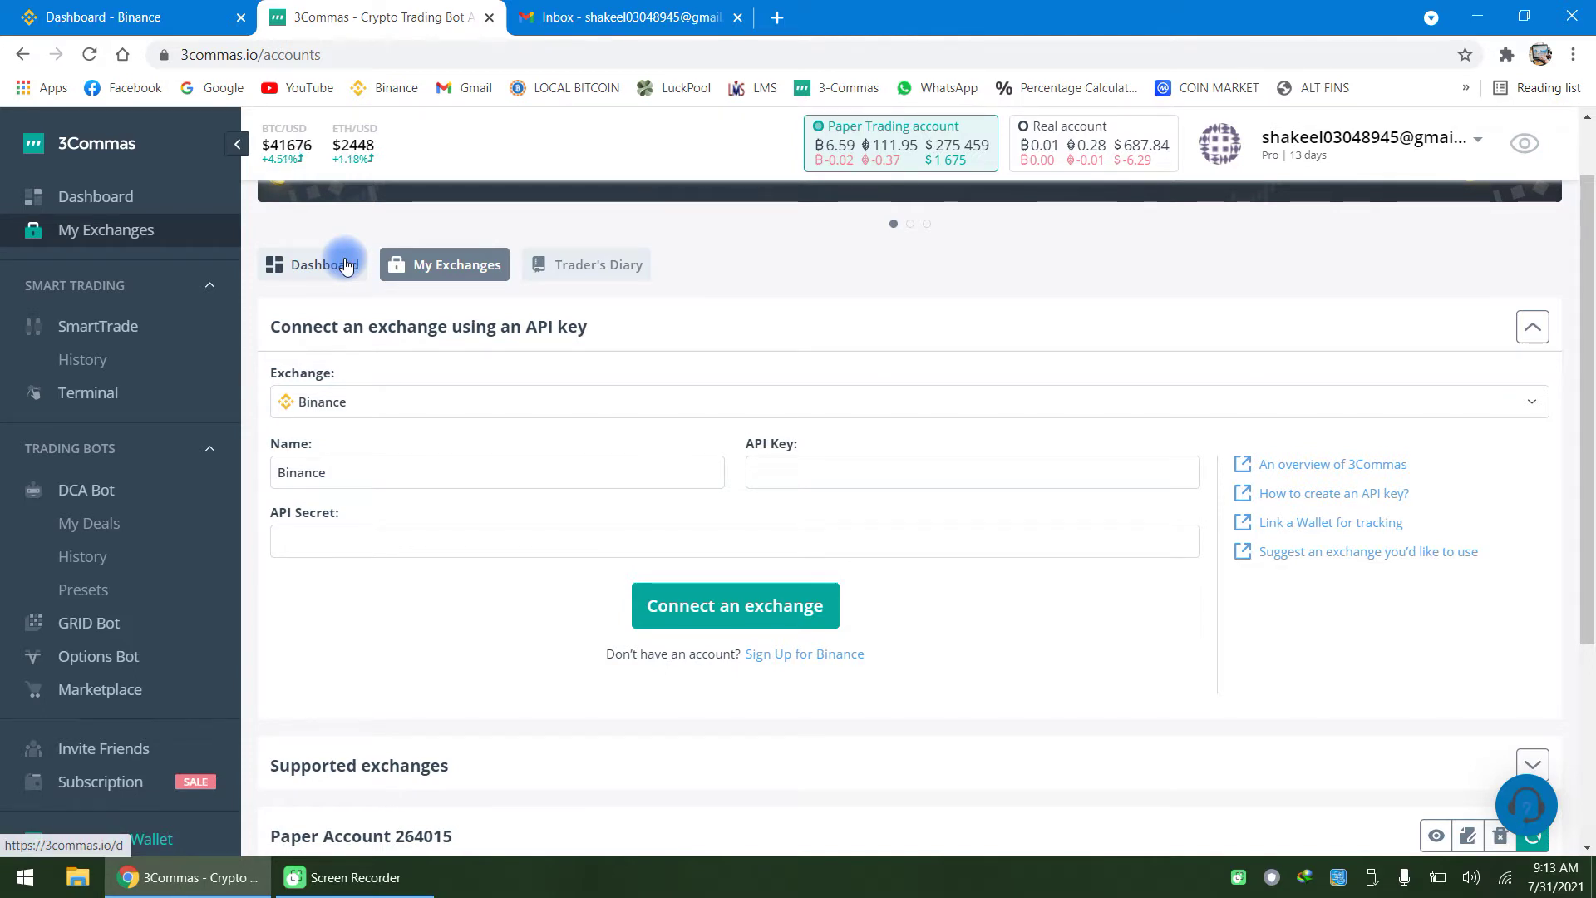
In Binance API Management, create an API key labelled 'my api'.
{"action": "left_click", "coordinate": [174, 7]}
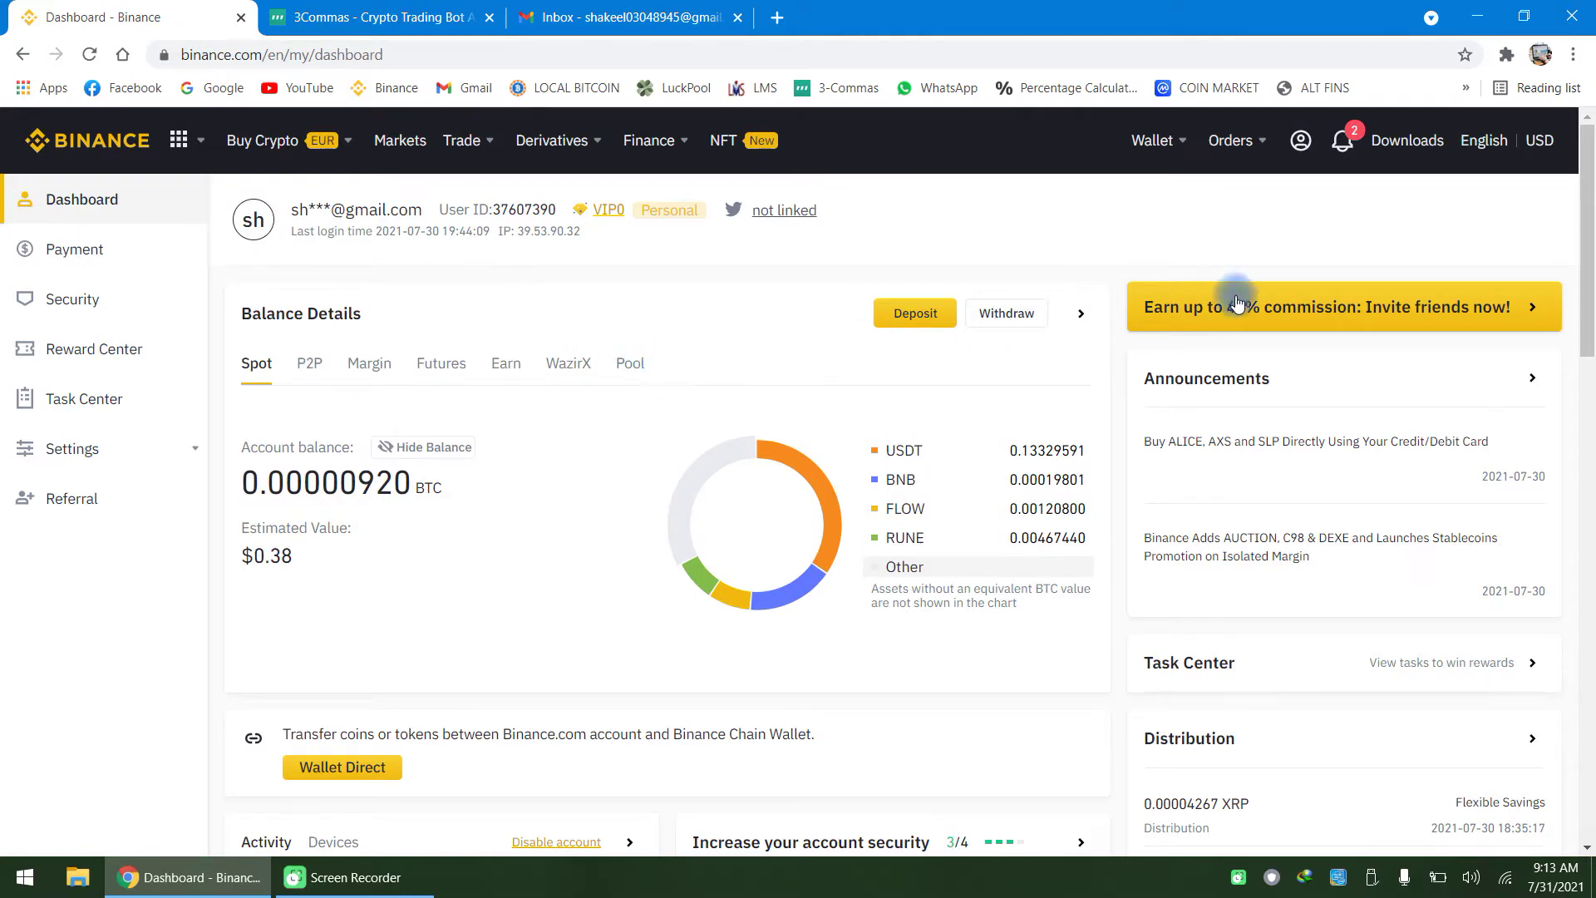
{"action": "mouse_move", "coordinate": [1302, 146]}
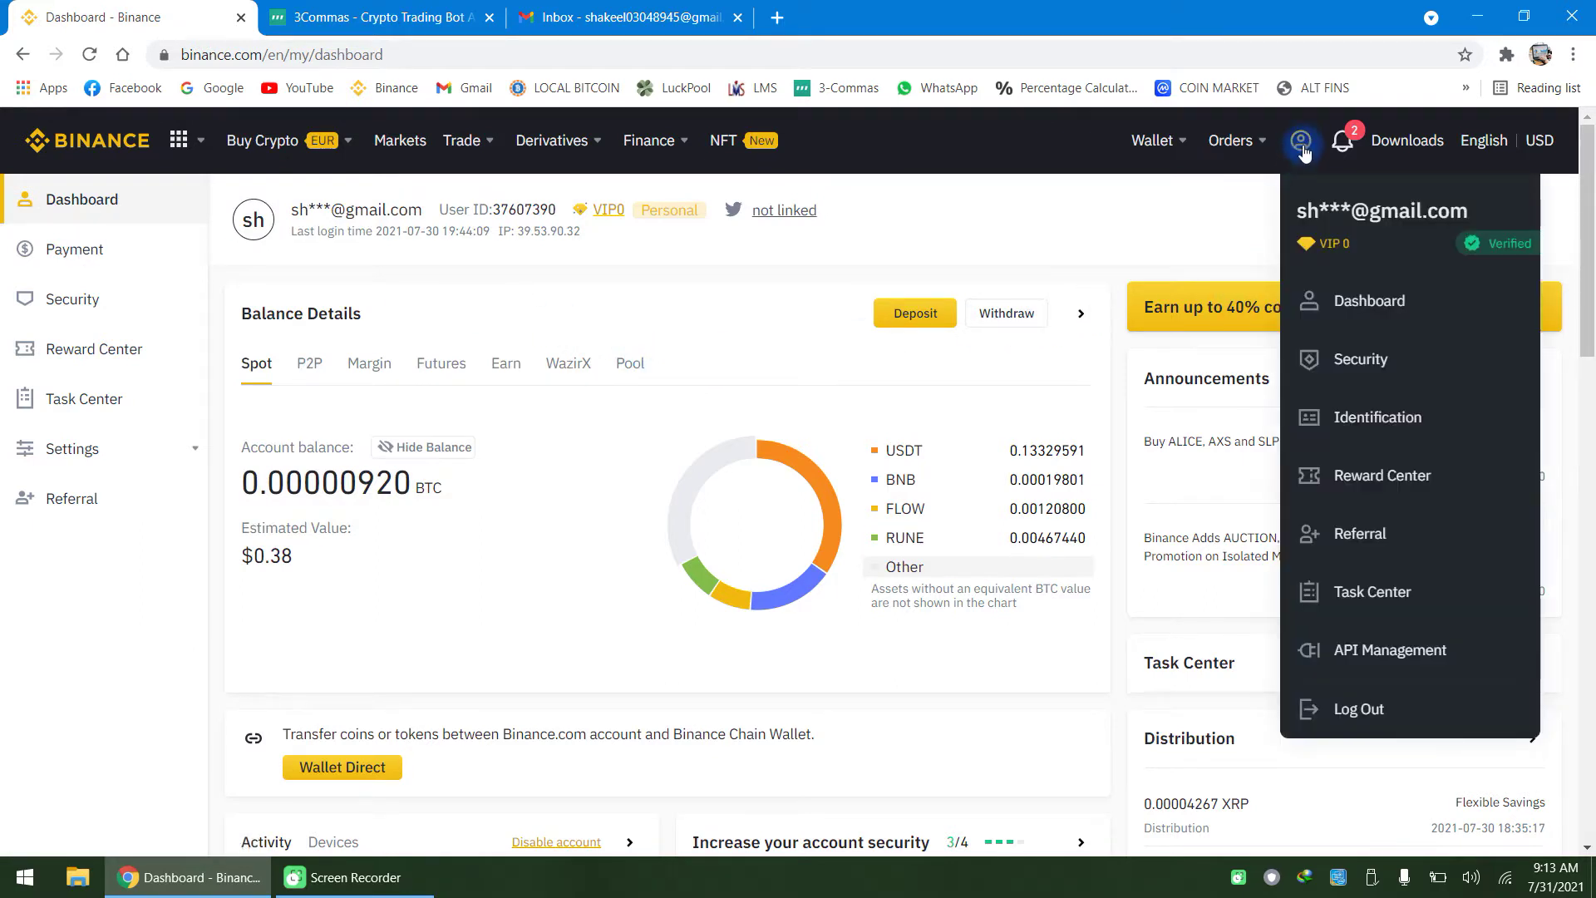
{"action": "left_click", "coordinate": [1409, 650]}
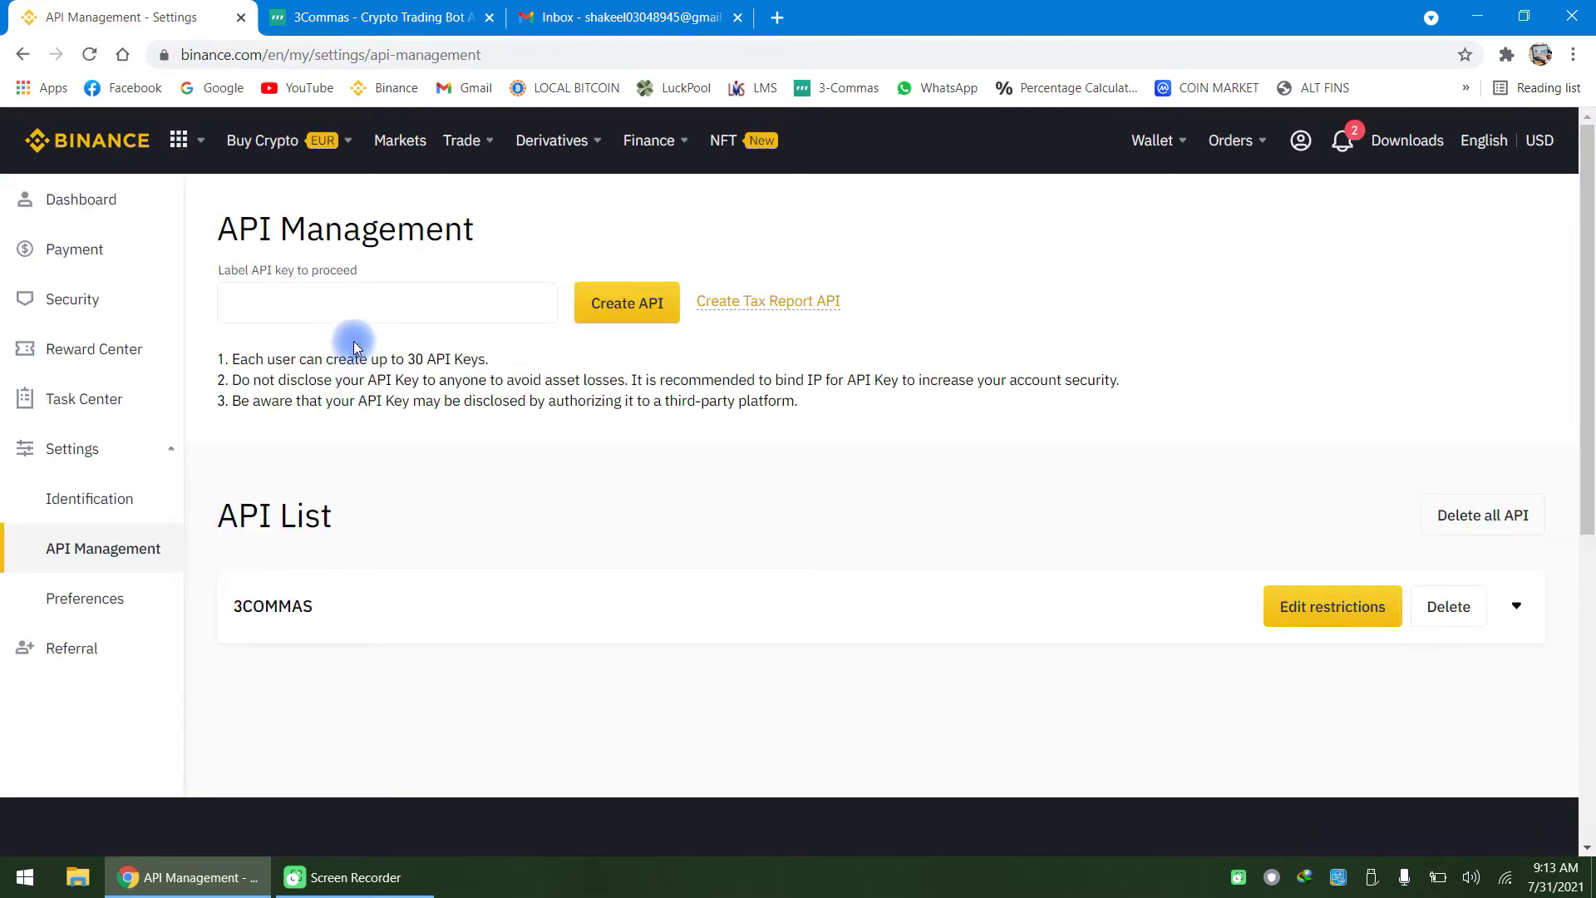
{"action": "left_click", "coordinate": [350, 311]}
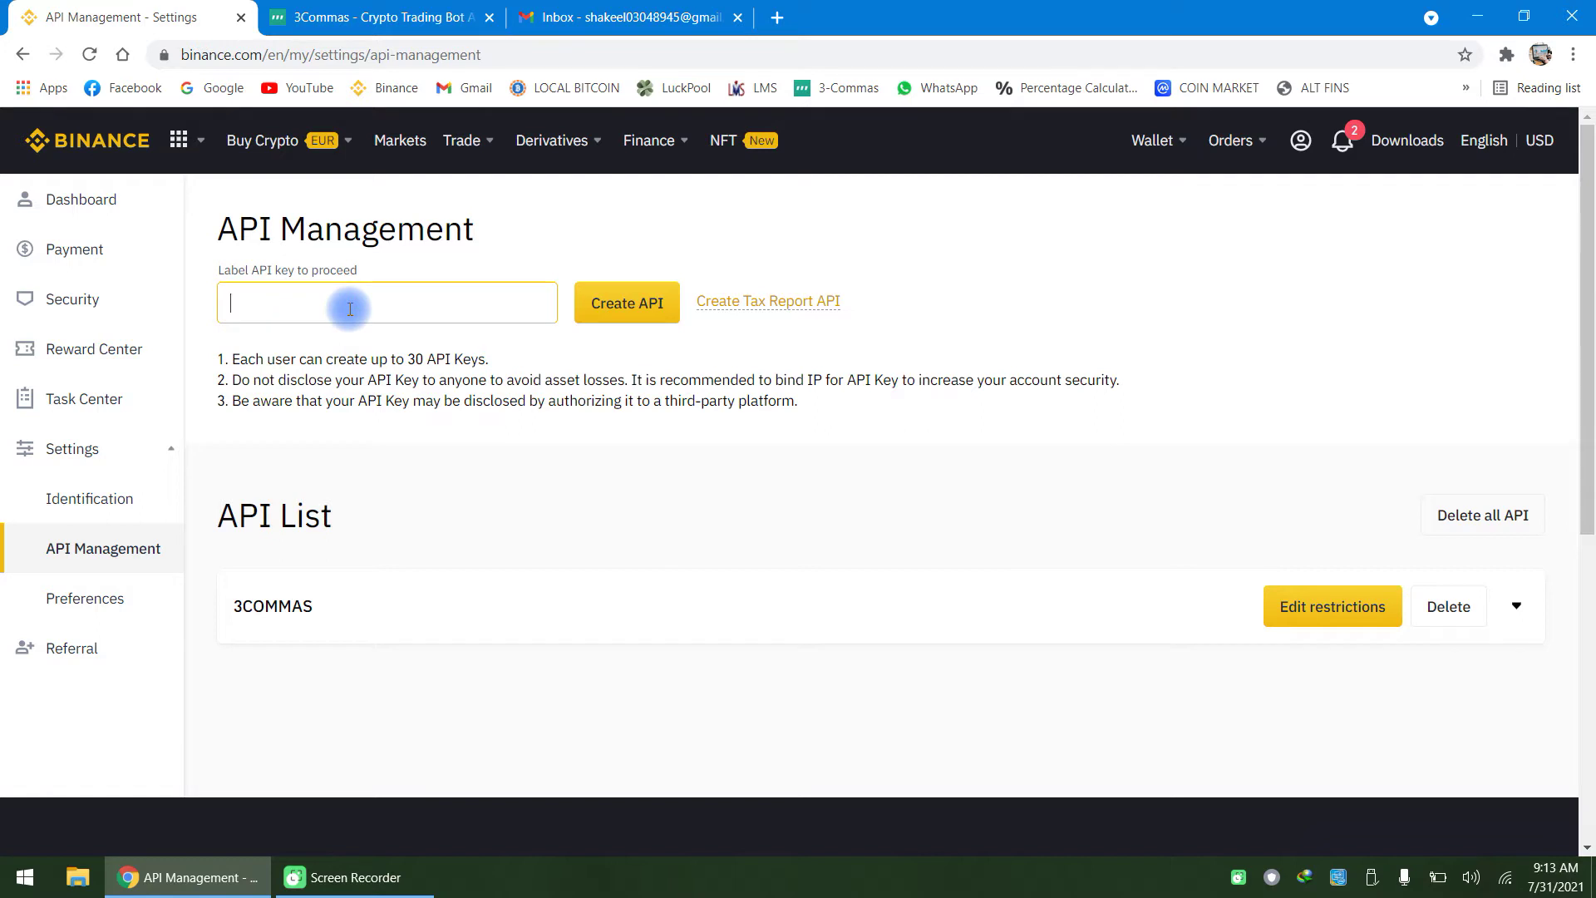
{"action": "type", "text": "my api"}
{"action": "left_click", "coordinate": [608, 305]}
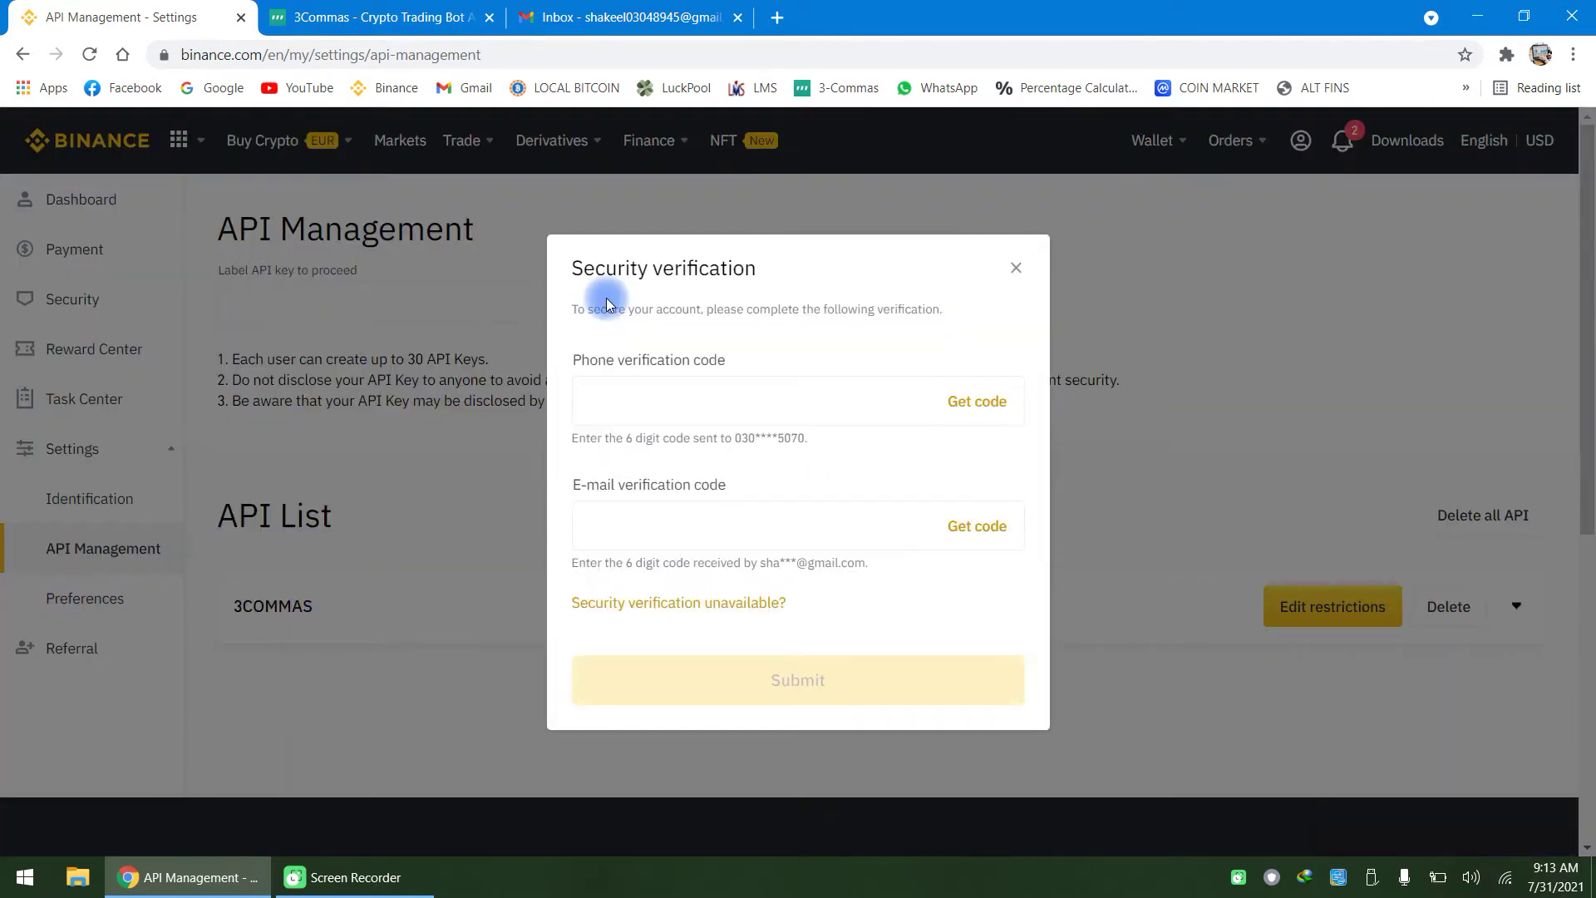
Request phone and e-mail codes and enter the phone verification code.
{"action": "left_click", "coordinate": [983, 398]}
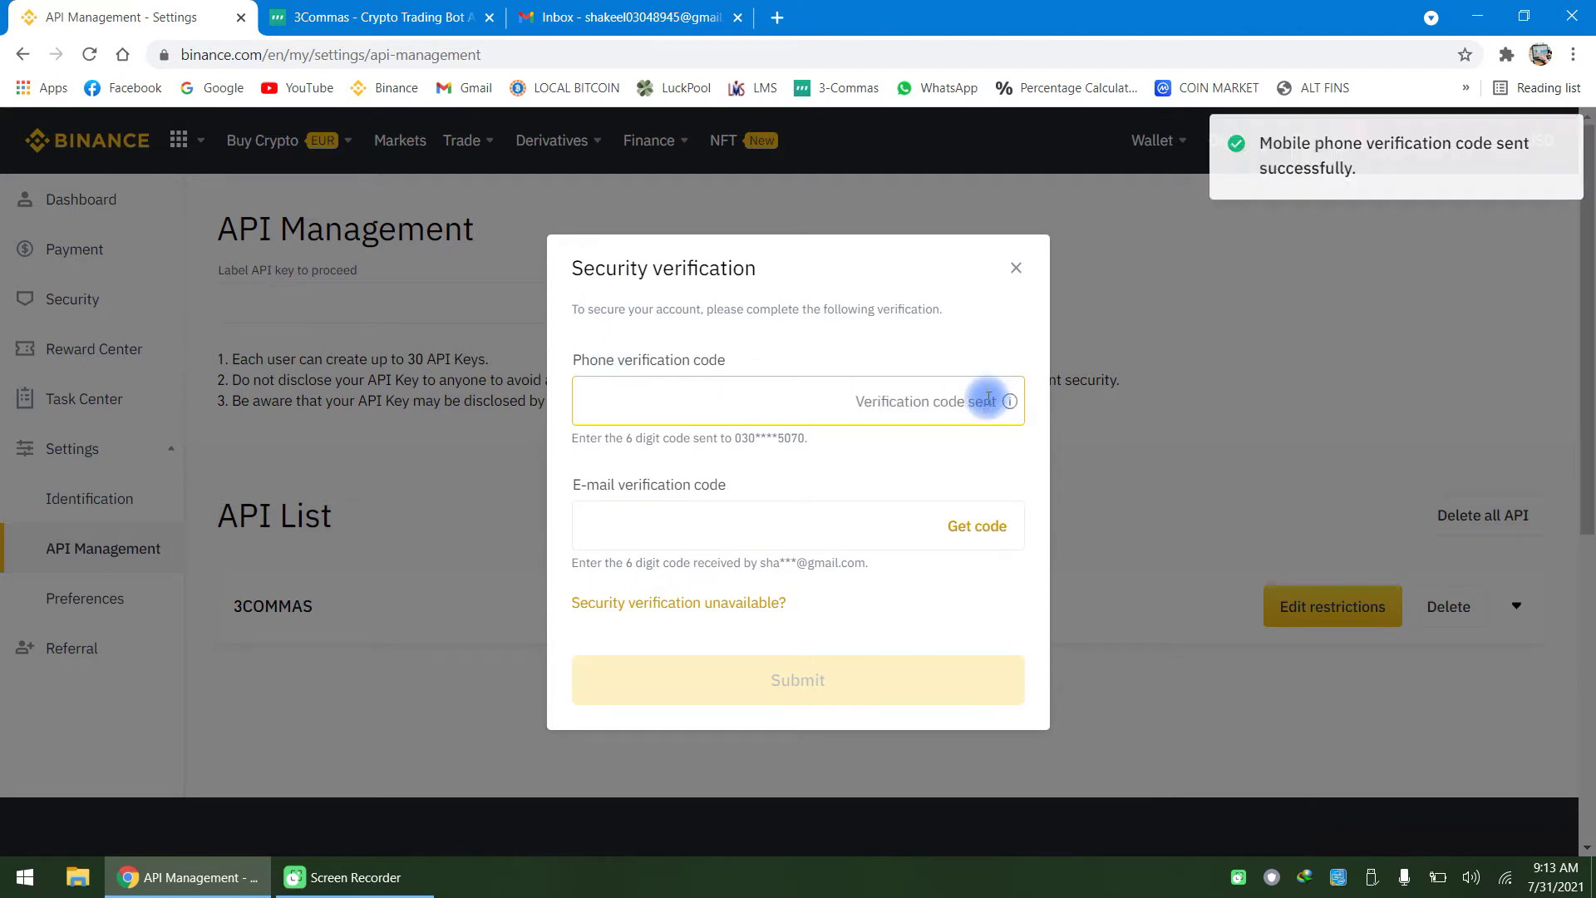
{"action": "left_click", "coordinate": [978, 524]}
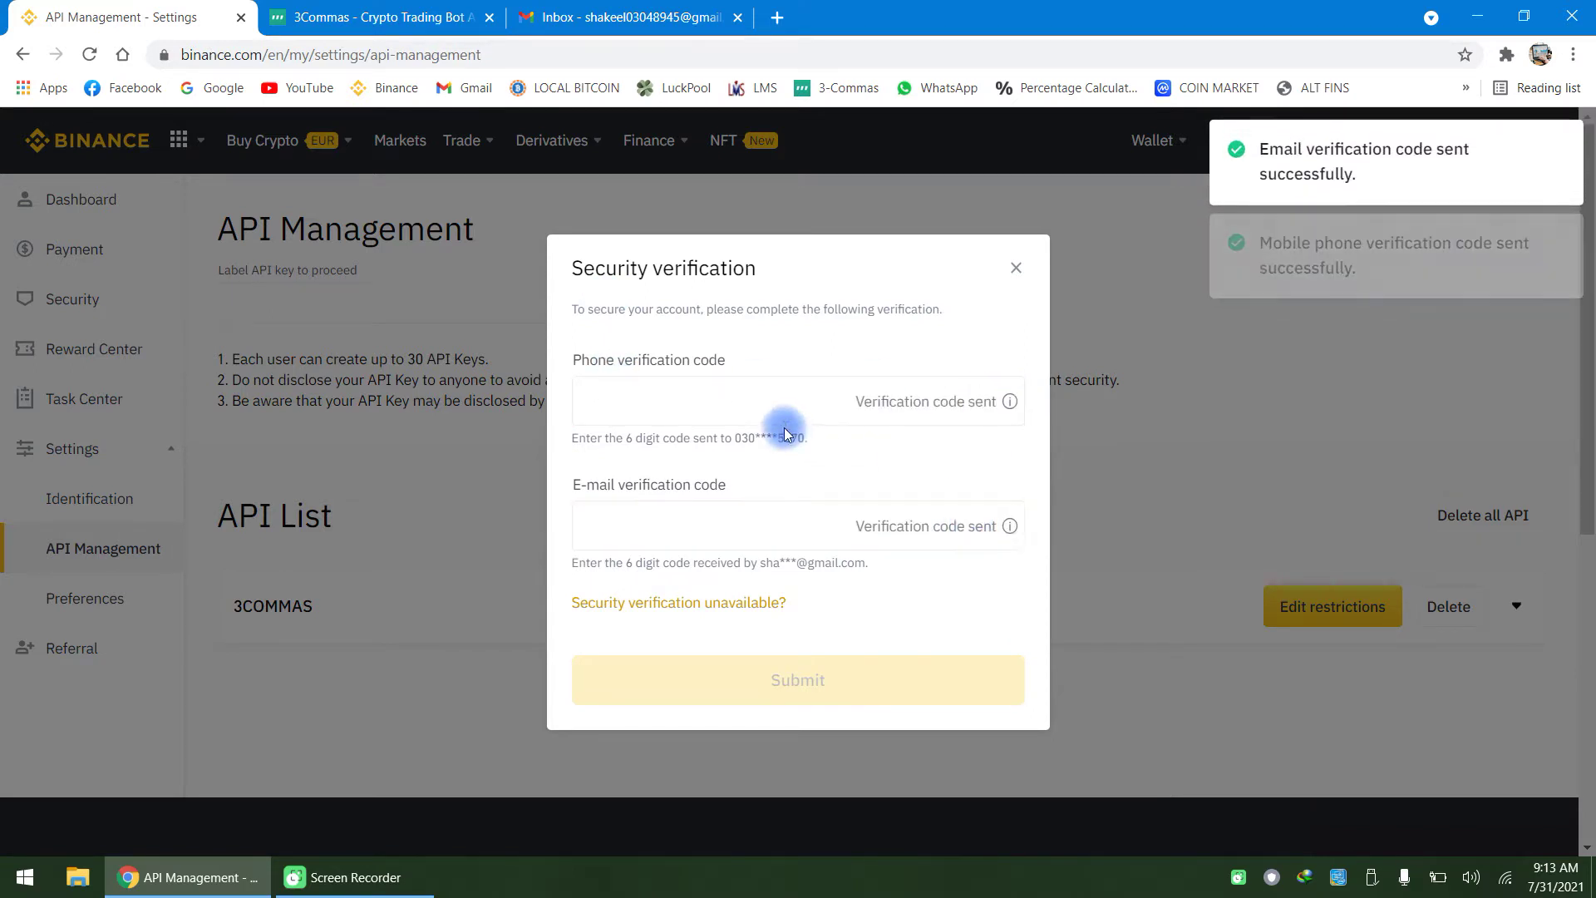
{"action": "left_click", "coordinate": [753, 400]}
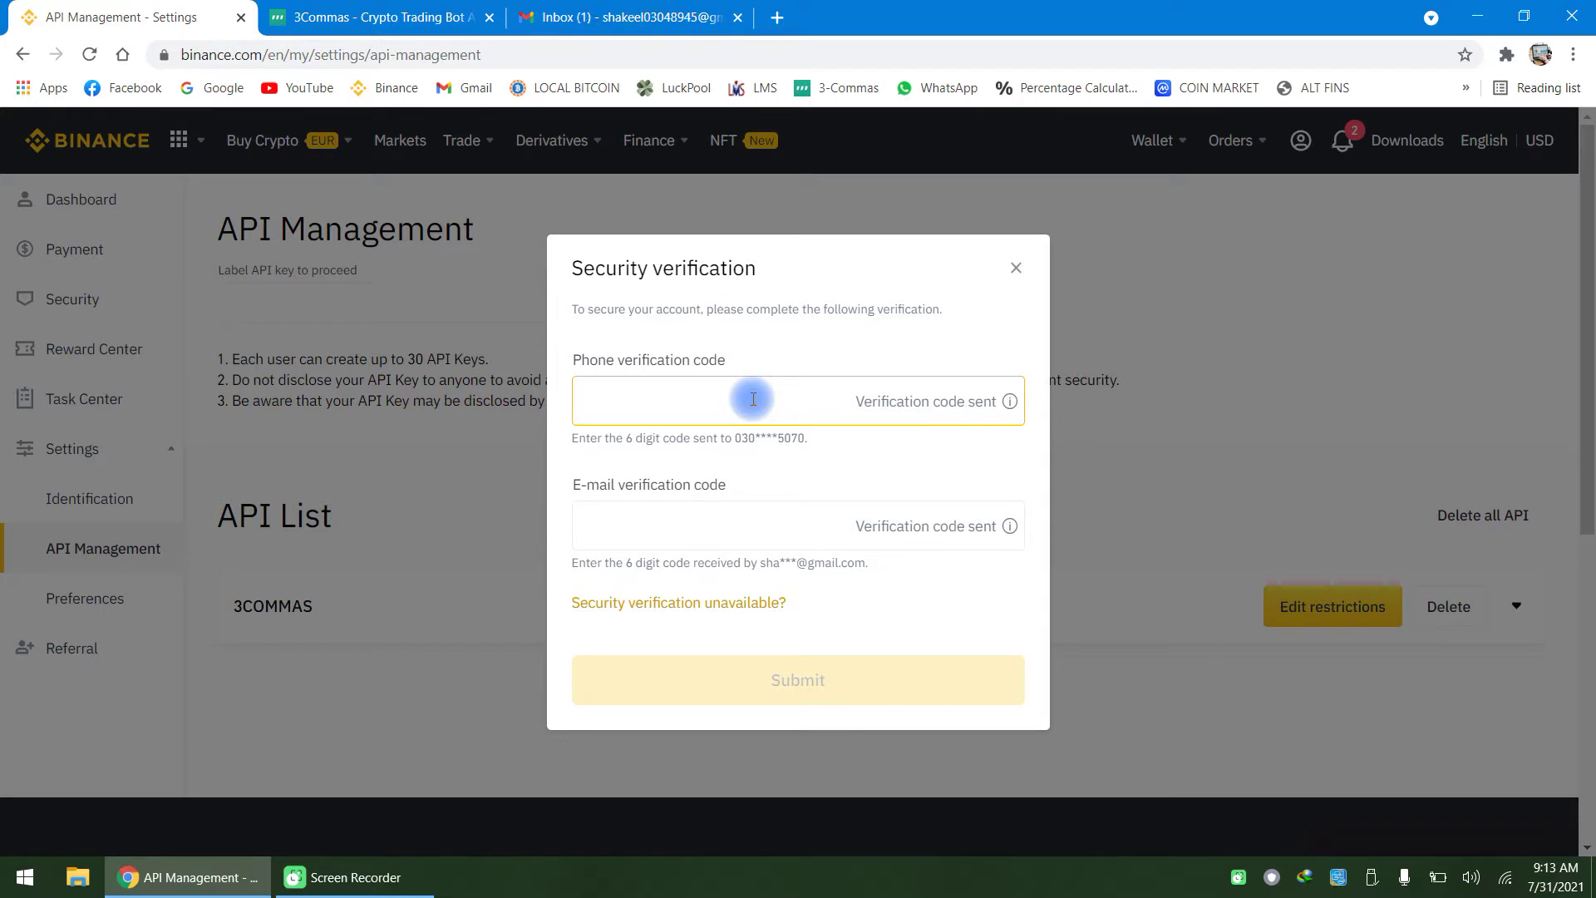
{"action": "left_click", "coordinate": [732, 487]}
Copy the e-mail code from the Binance e-mail in Gmail, paste it and submit.
{"action": "left_click", "coordinate": [582, 17]}
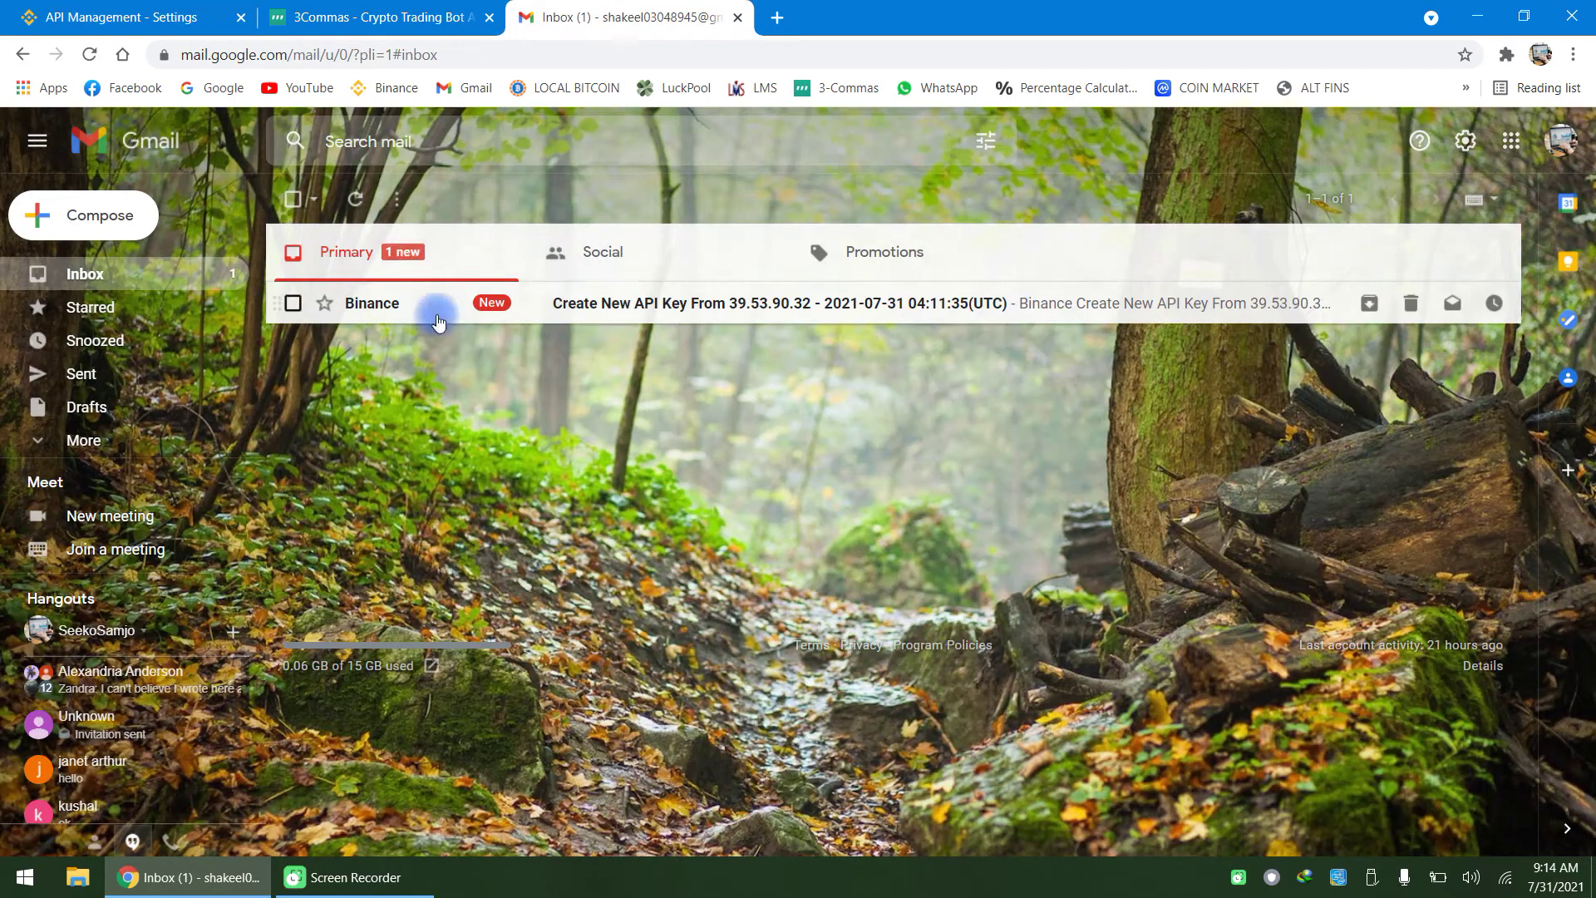
{"action": "left_click", "coordinate": [652, 302]}
{"action": "double_click", "coordinate": [680, 740]}
{"action": "right_click", "coordinate": [681, 740]}
{"action": "left_click", "coordinate": [724, 641]}
{"action": "left_click", "coordinate": [83, 17]}
{"action": "left_click", "coordinate": [677, 518]}
{"action": "right_click", "coordinate": [678, 522]}
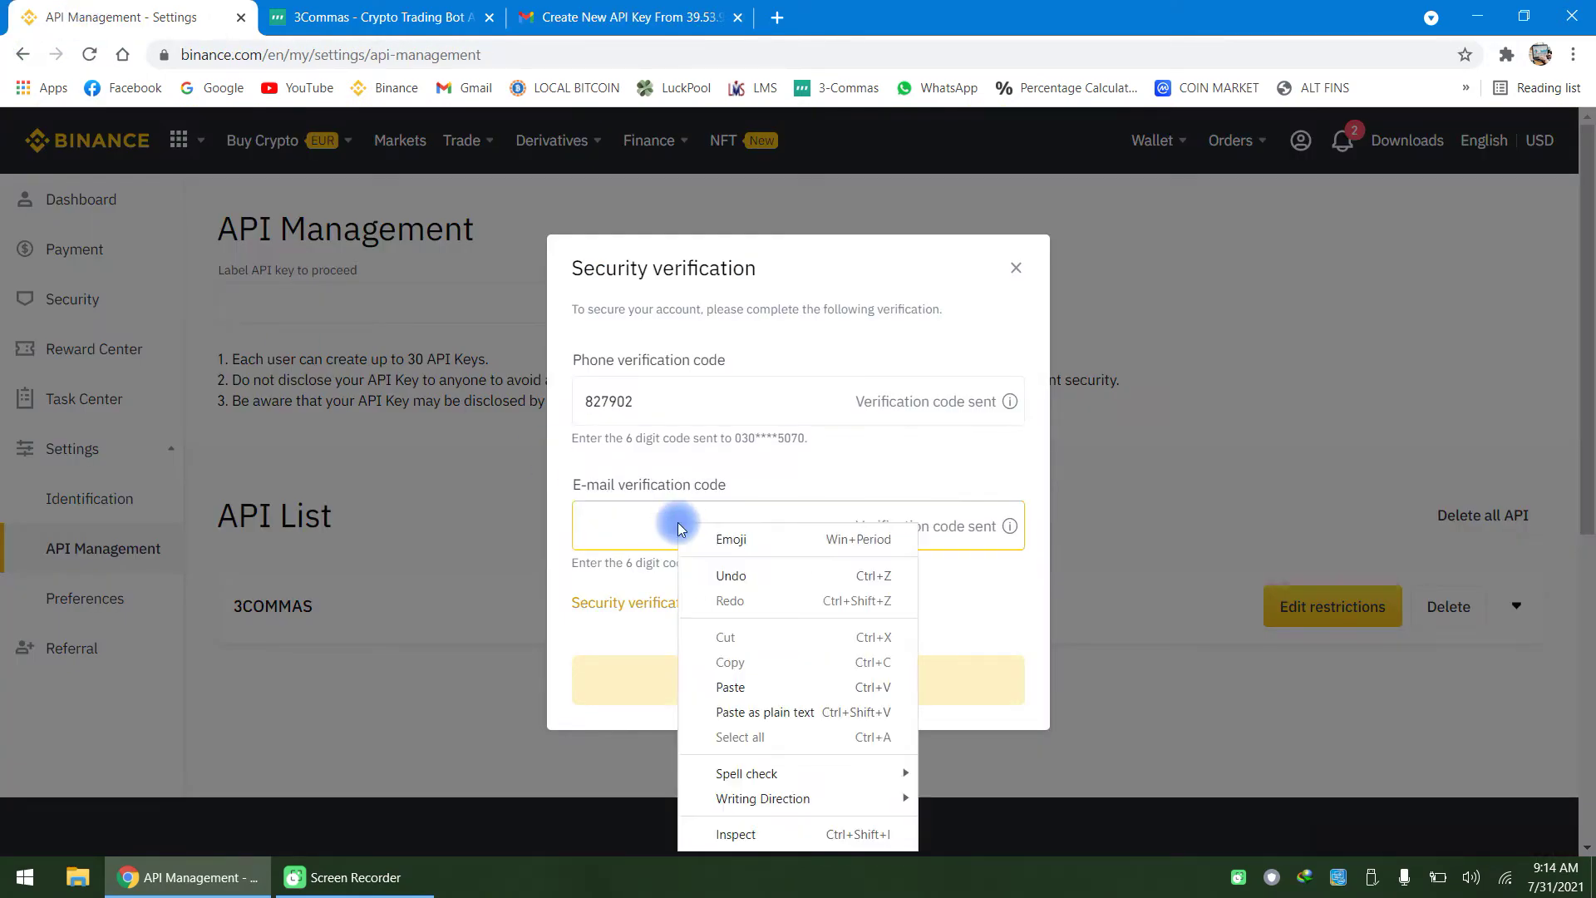
{"action": "left_click", "coordinate": [722, 687]}
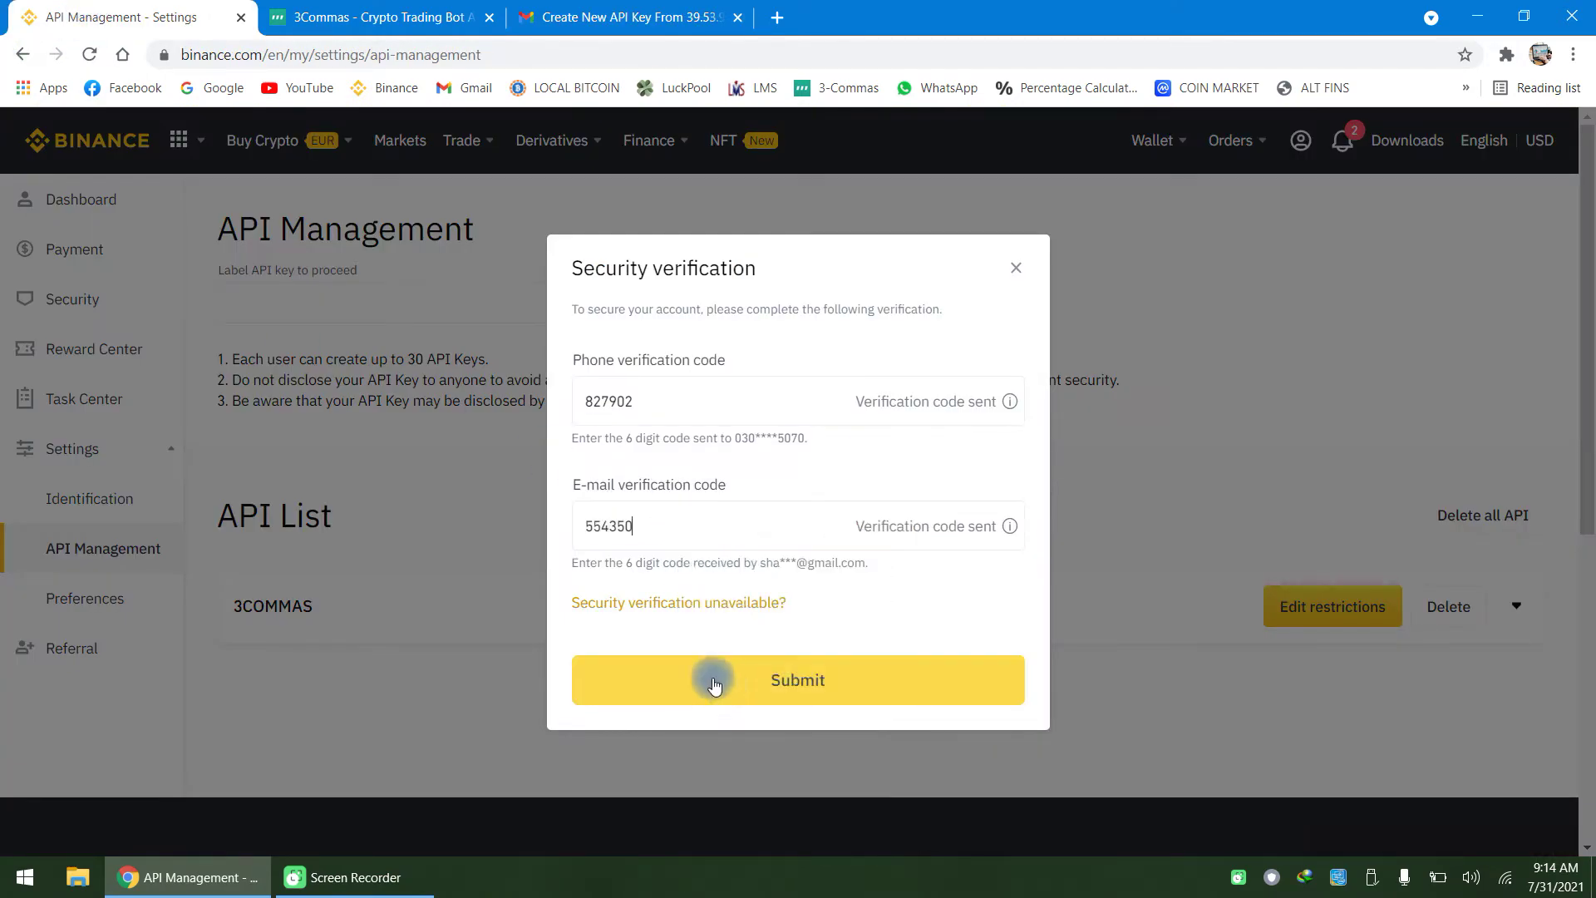
{"action": "left_click", "coordinate": [822, 689]}
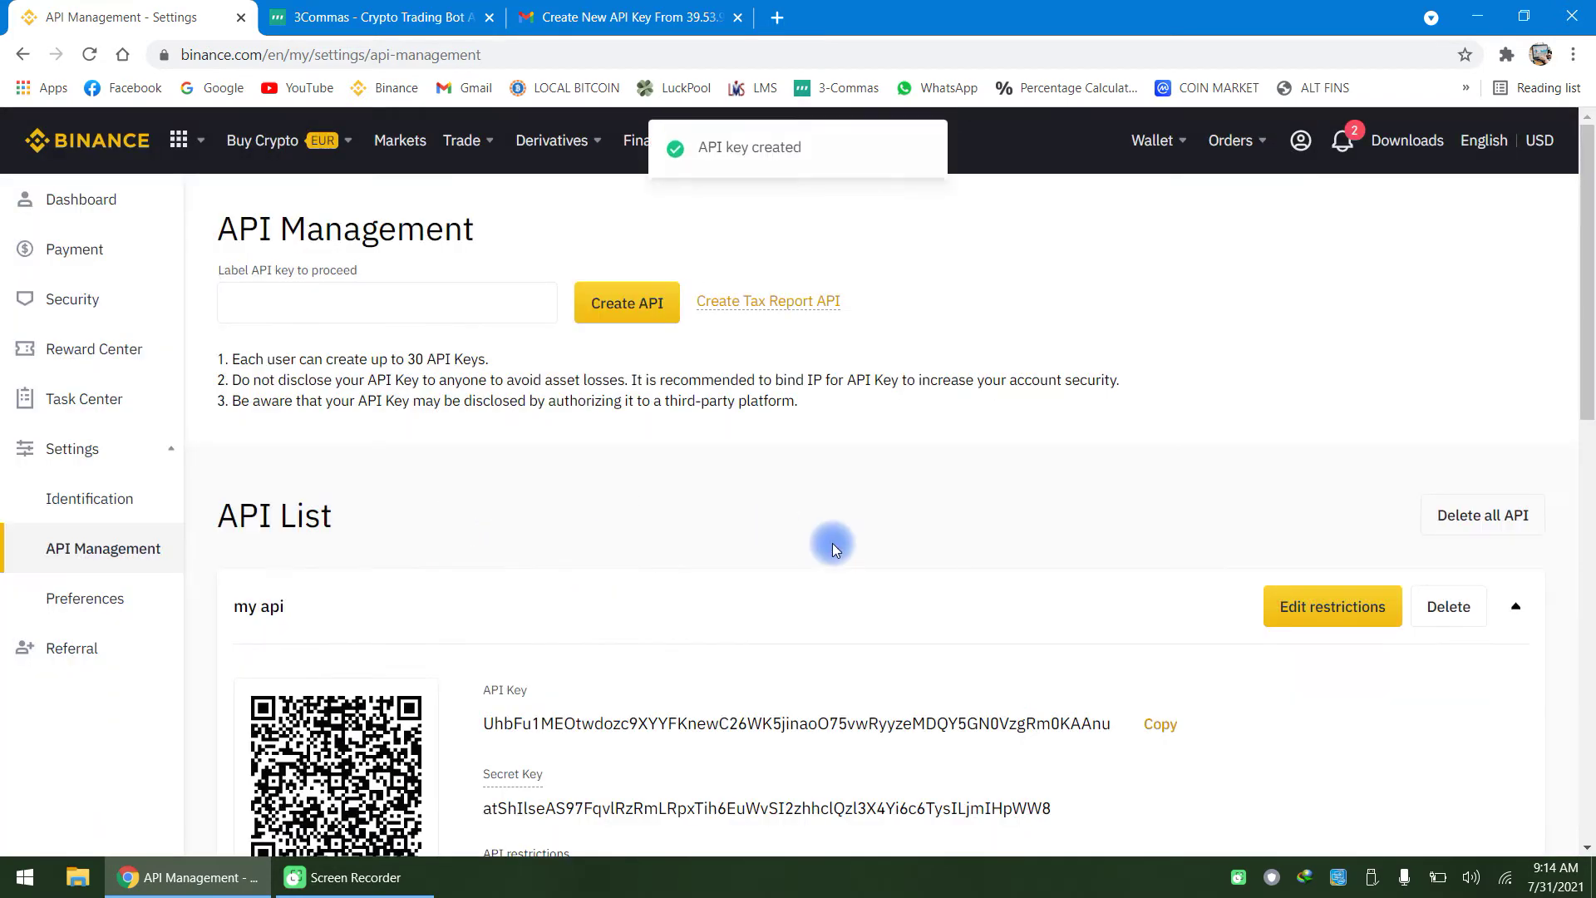
Edit restrictions on 'my api' to enable Spot & Margin Trading, Margin and Futures.
{"action": "scroll", "coordinate": [834, 549], "scroll_direction": "down", "scroll_amount": 3}
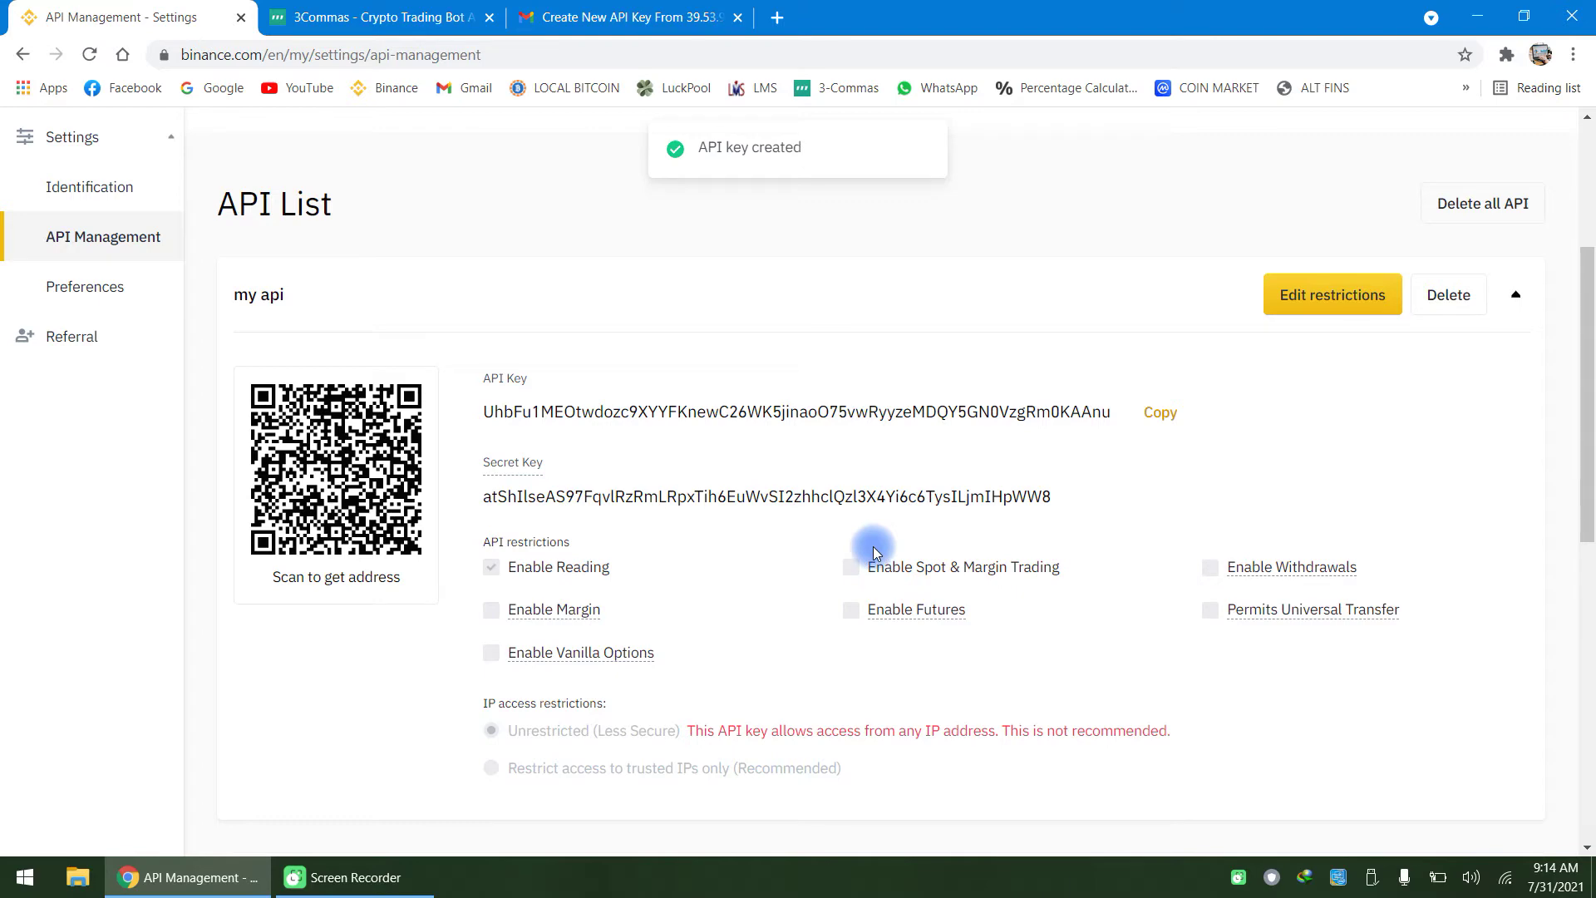
{"action": "scroll", "coordinate": [873, 550], "scroll_direction": "up", "scroll_amount": 2}
{"action": "scroll", "coordinate": [873, 550], "scroll_direction": "down", "scroll_amount": 2}
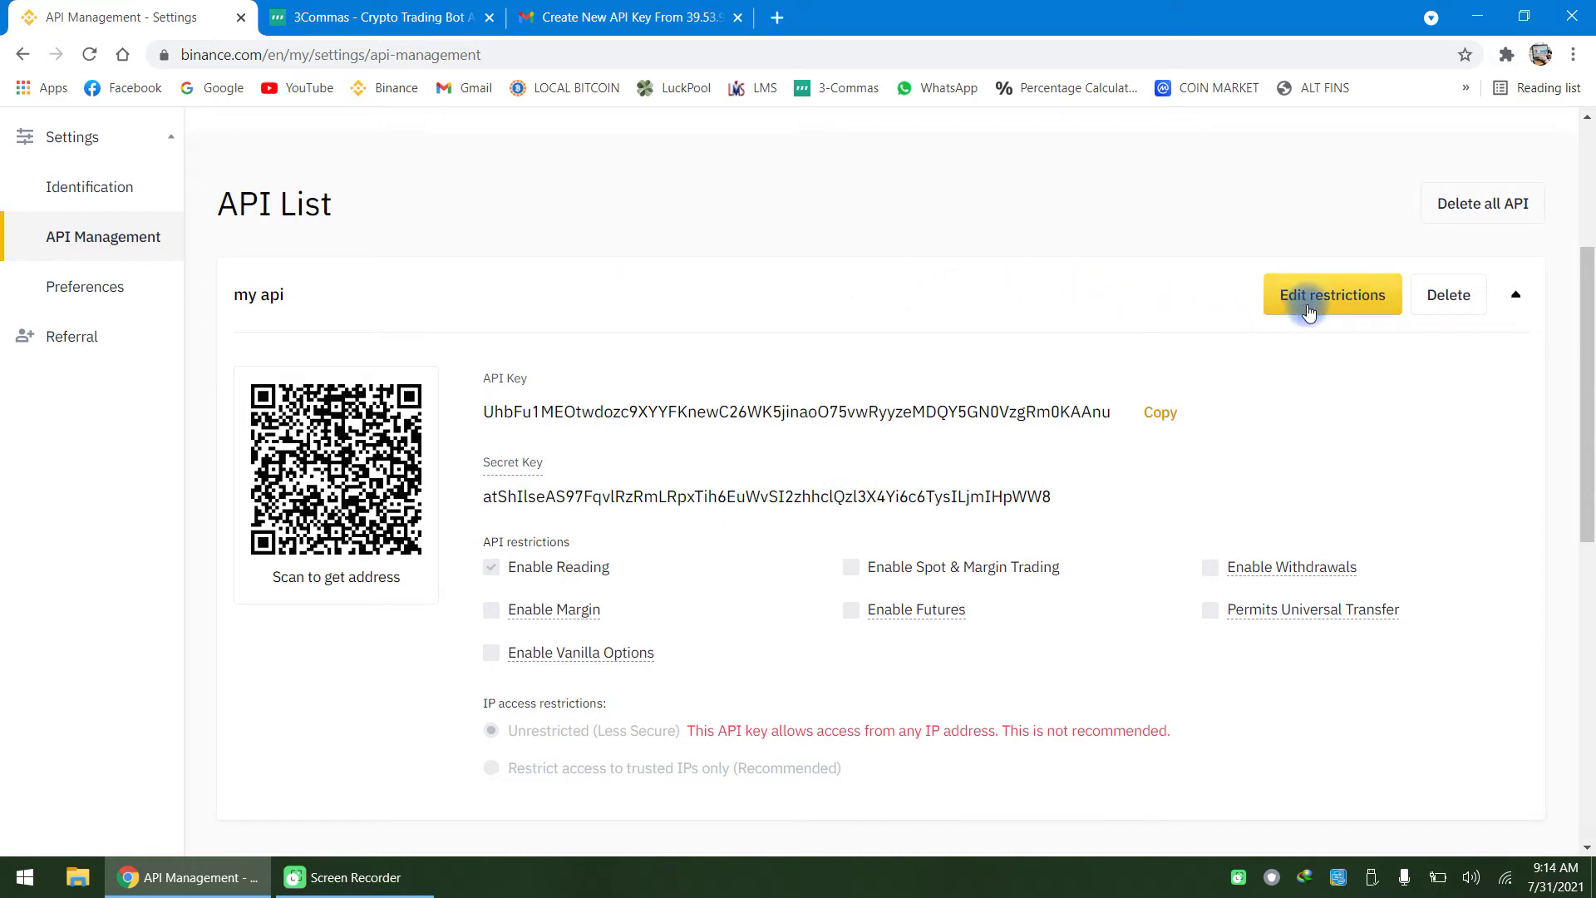
{"action": "left_click", "coordinate": [1309, 309]}
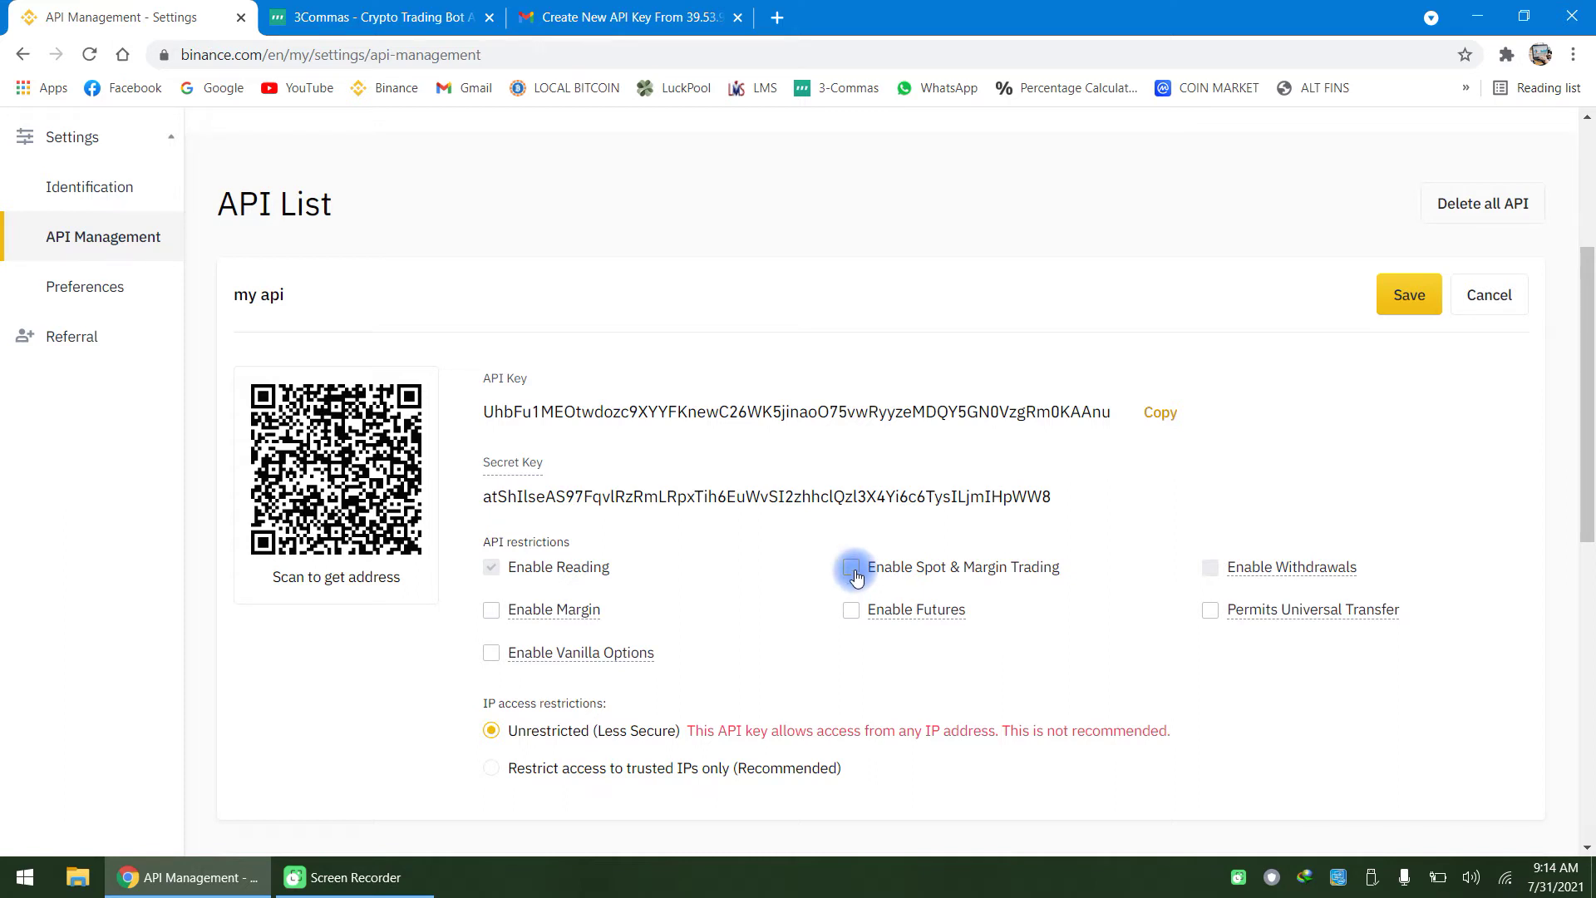
{"action": "left_click", "coordinate": [853, 570]}
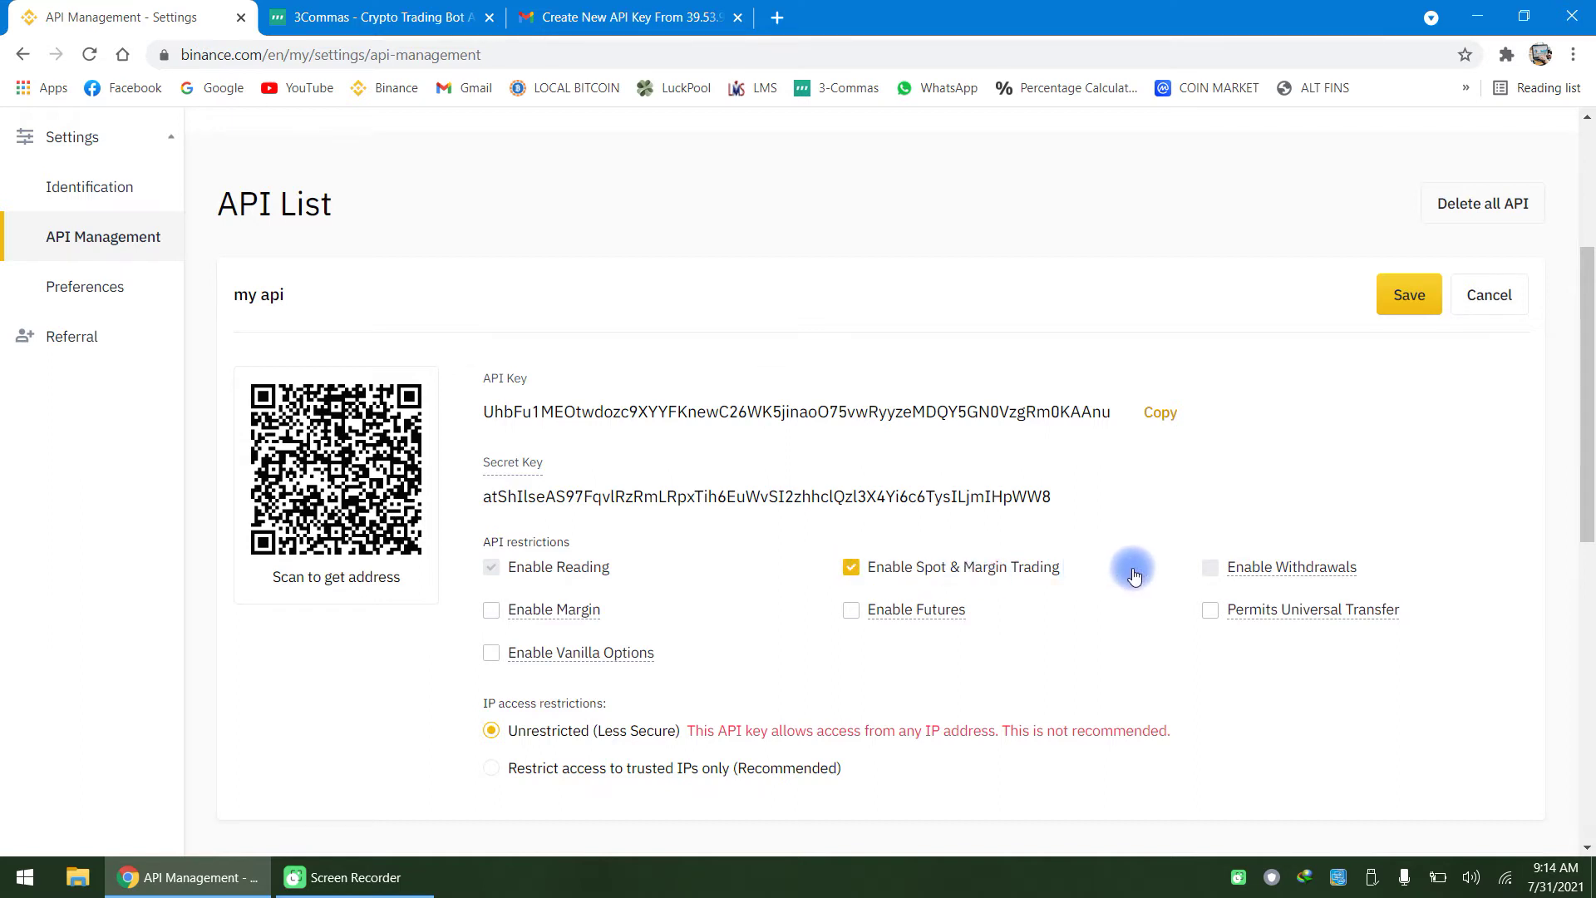
{"action": "left_click", "coordinate": [493, 615]}
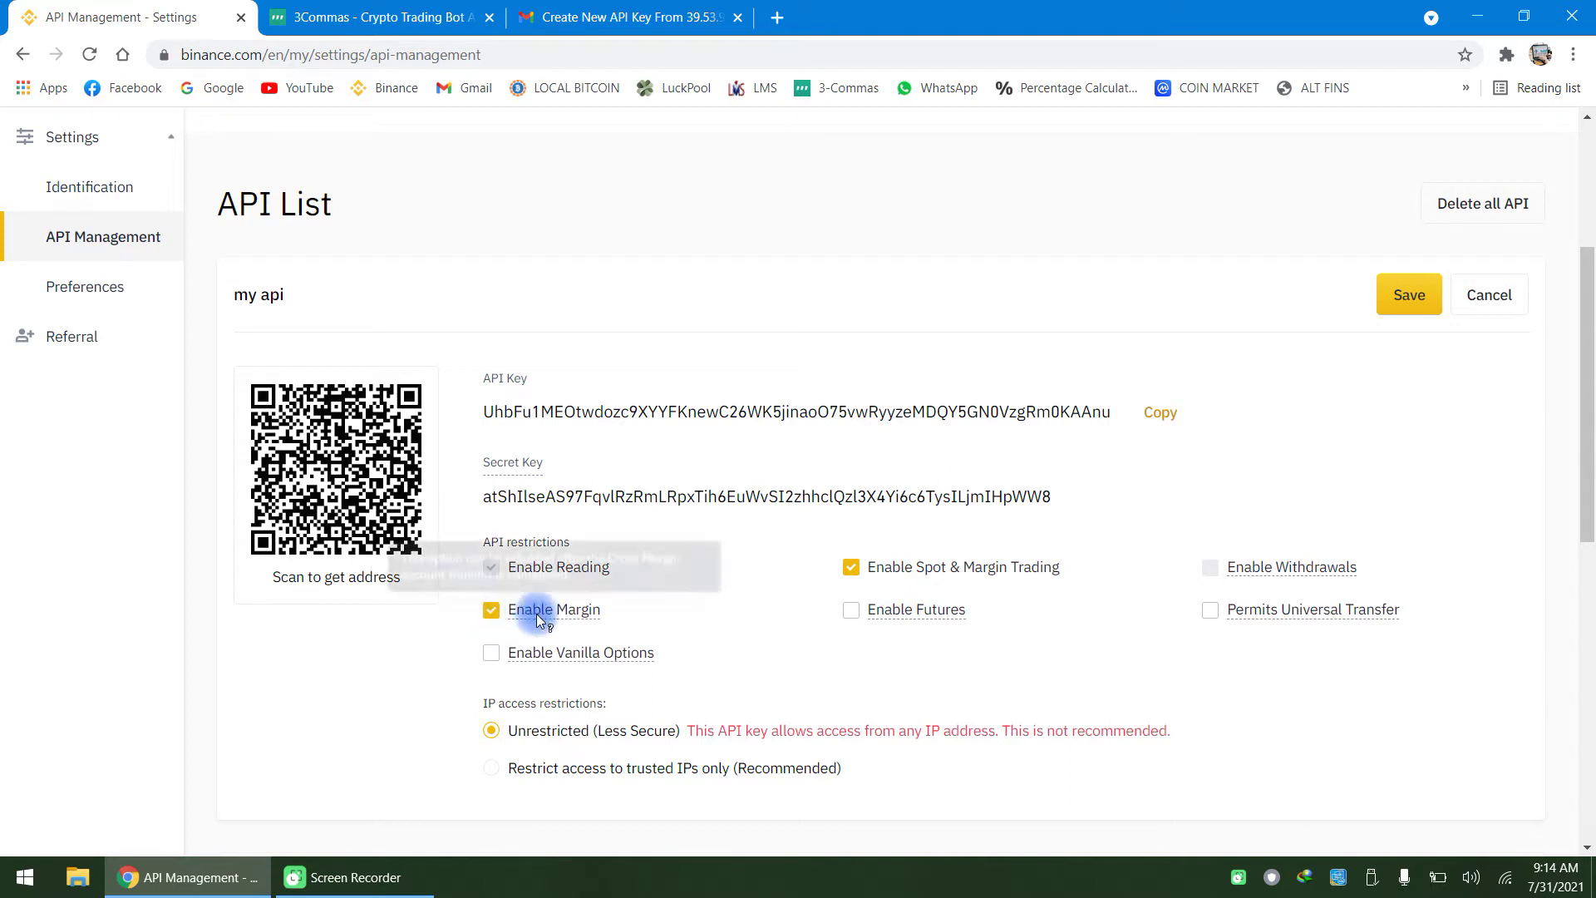
{"action": "left_click", "coordinate": [854, 613]}
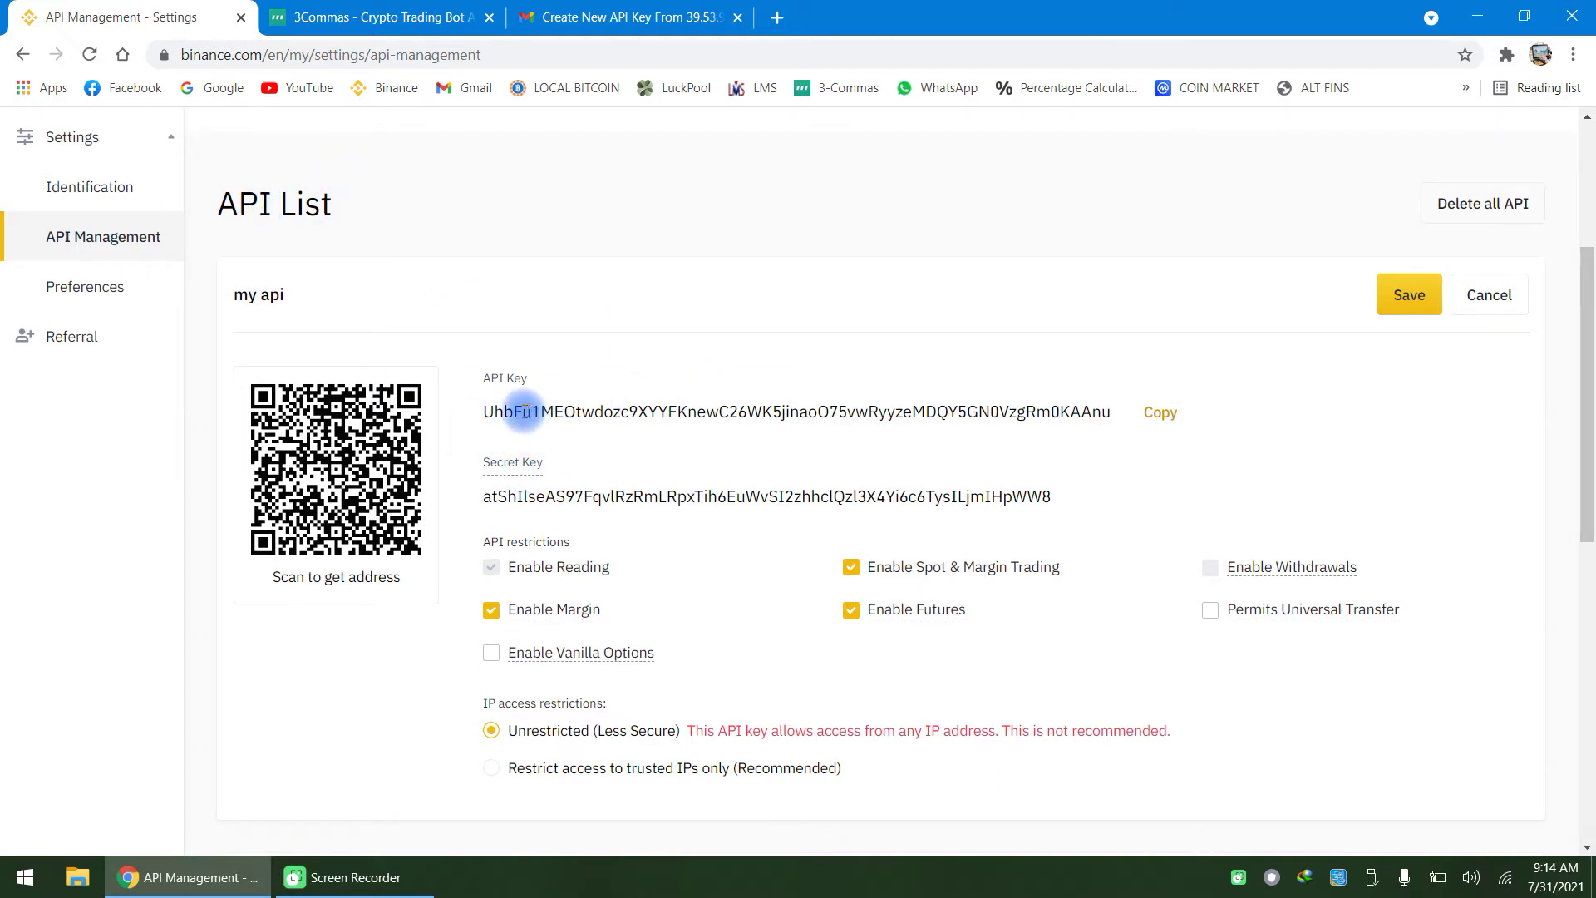
Select the API Key and Secret Key strings on the API Management page.
{"action": "left_click_drag", "start_coordinate": [484, 412], "coordinate": [1106, 414]}
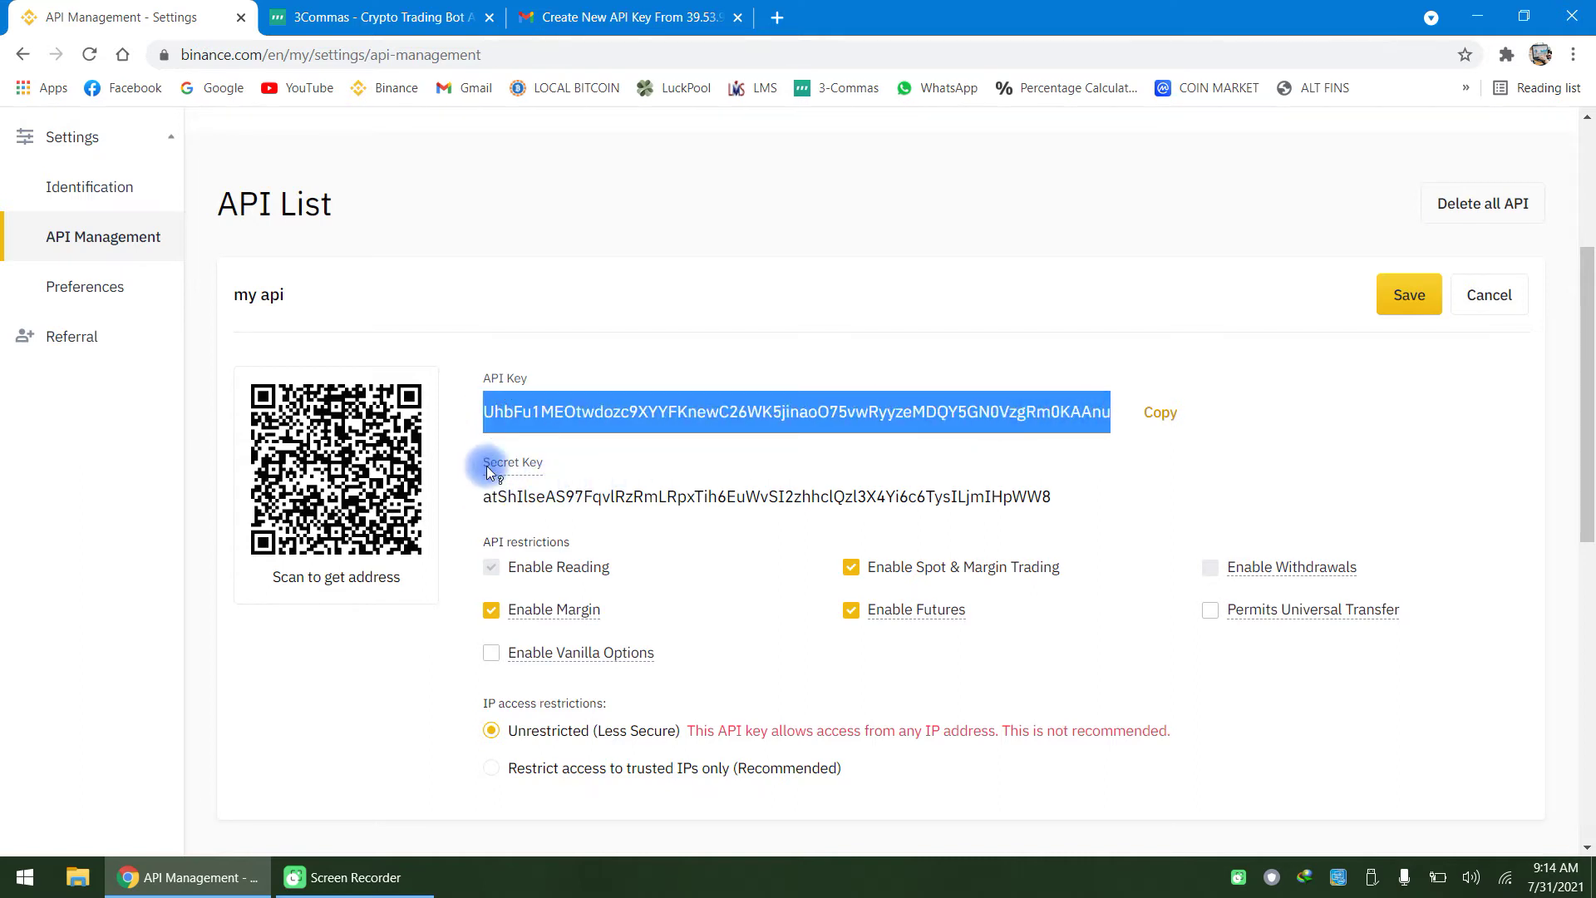
{"action": "left_click_drag", "start_coordinate": [485, 496], "coordinate": [1055, 482]}
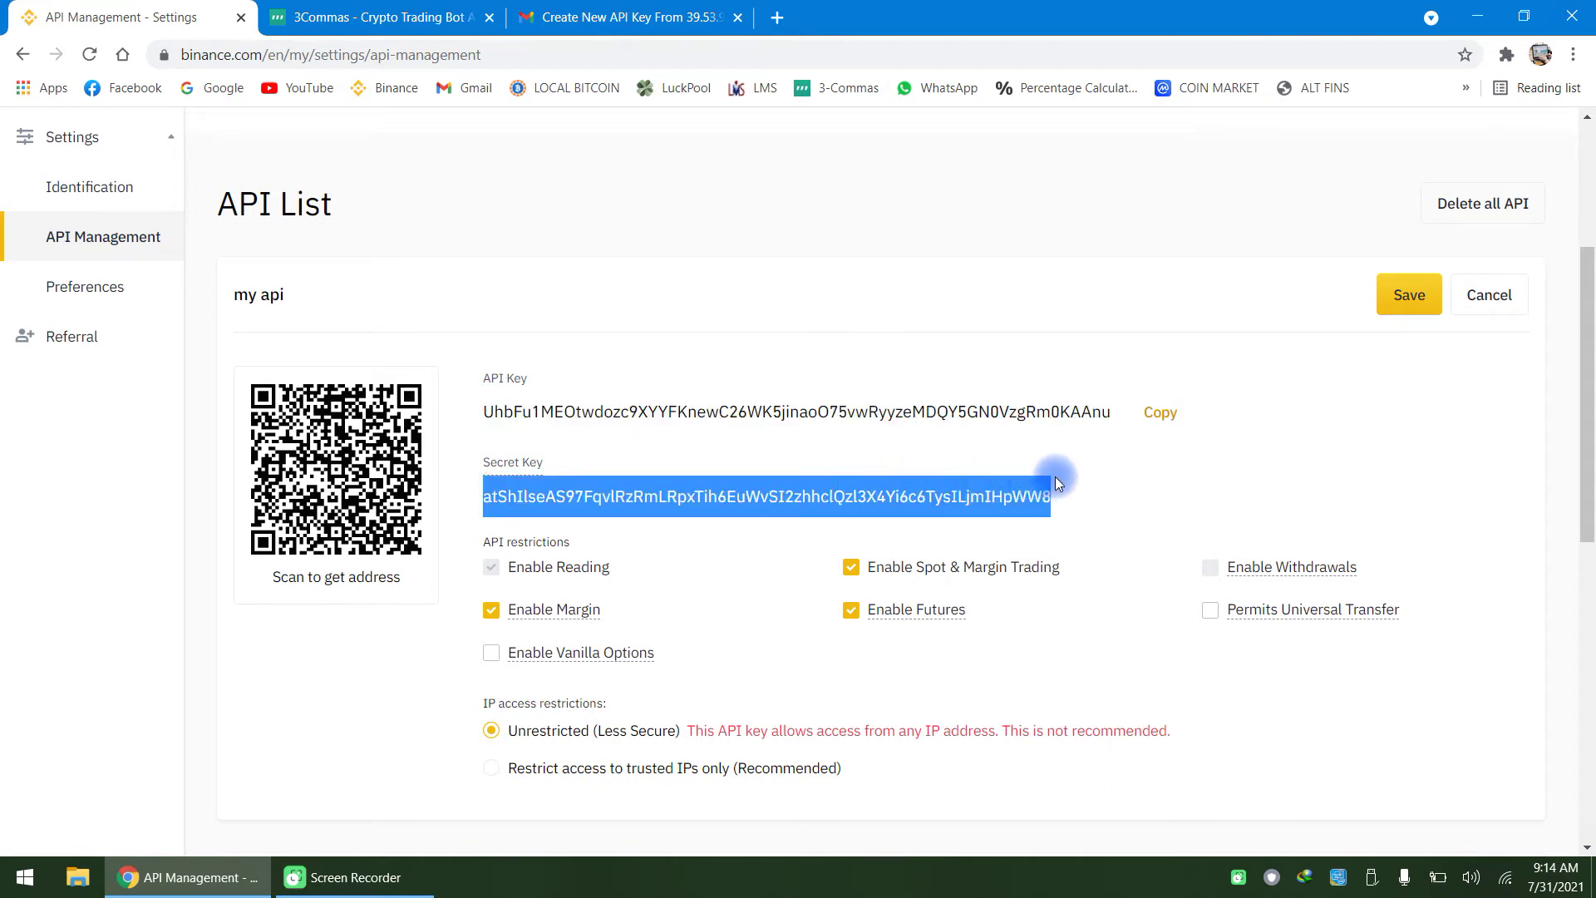
{"action": "left_click_drag", "start_coordinate": [1055, 498], "coordinate": [1076, 496]}
{"action": "scroll", "coordinate": [1064, 502], "scroll_direction": "down", "scroll_amount": 5}
{"action": "scroll", "coordinate": [1064, 502], "scroll_direction": "up", "scroll_amount": 5}
Try enabling withdrawals, then copy the API key and return to the 3Commas tab.
{"action": "left_click", "coordinate": [1212, 568]}
{"action": "mouse_move", "coordinate": [1256, 573]}
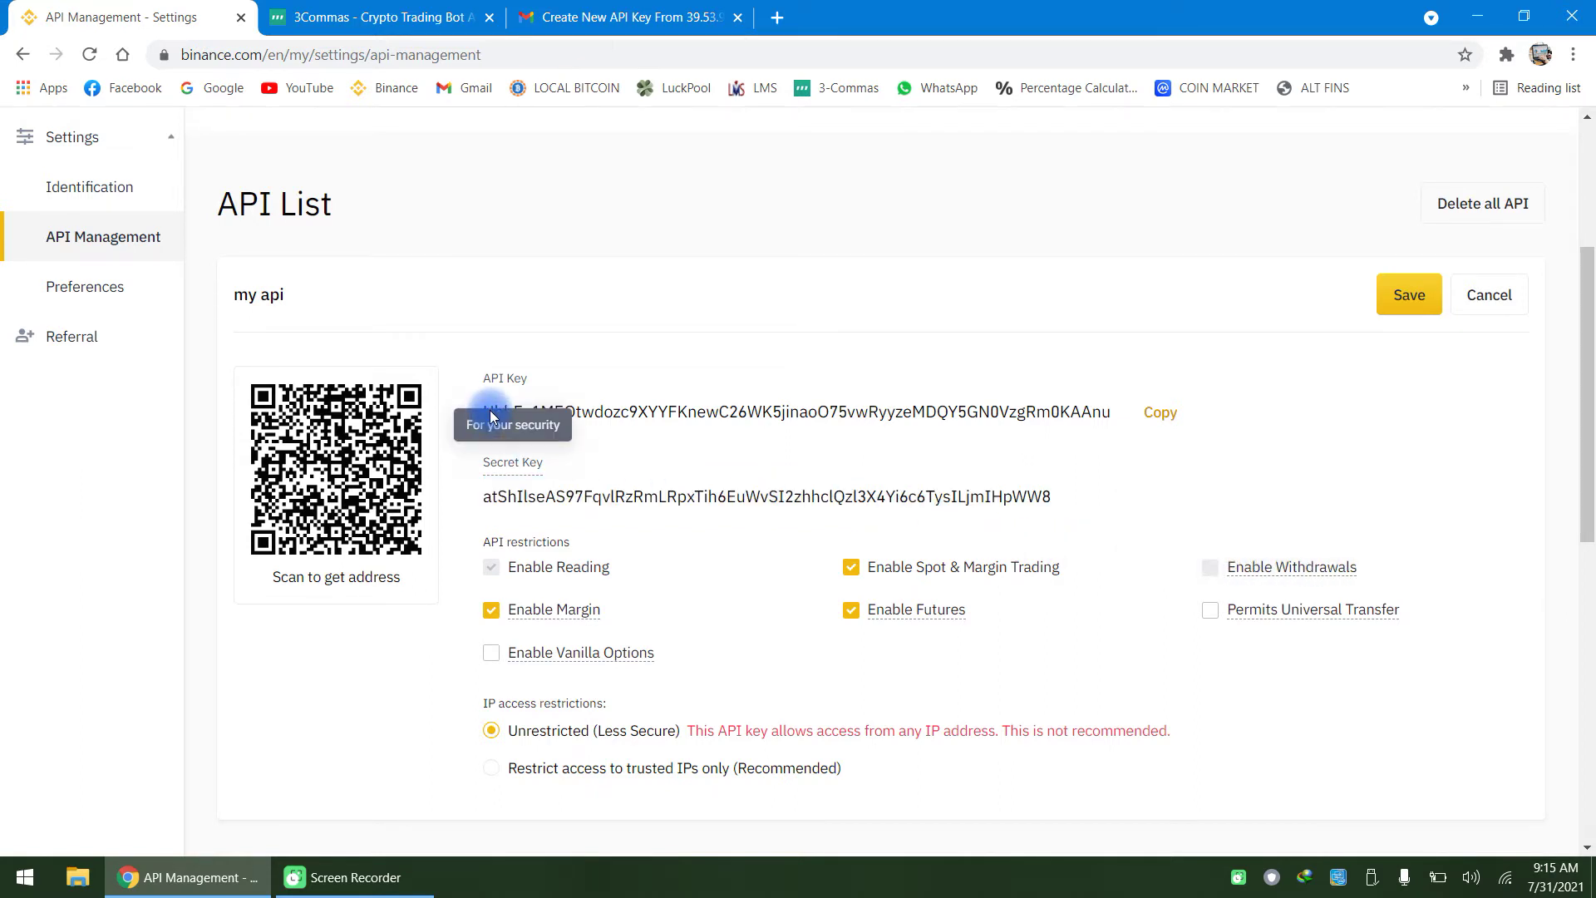
{"action": "scroll", "coordinate": [688, 527], "scroll_direction": "down", "scroll_amount": 3}
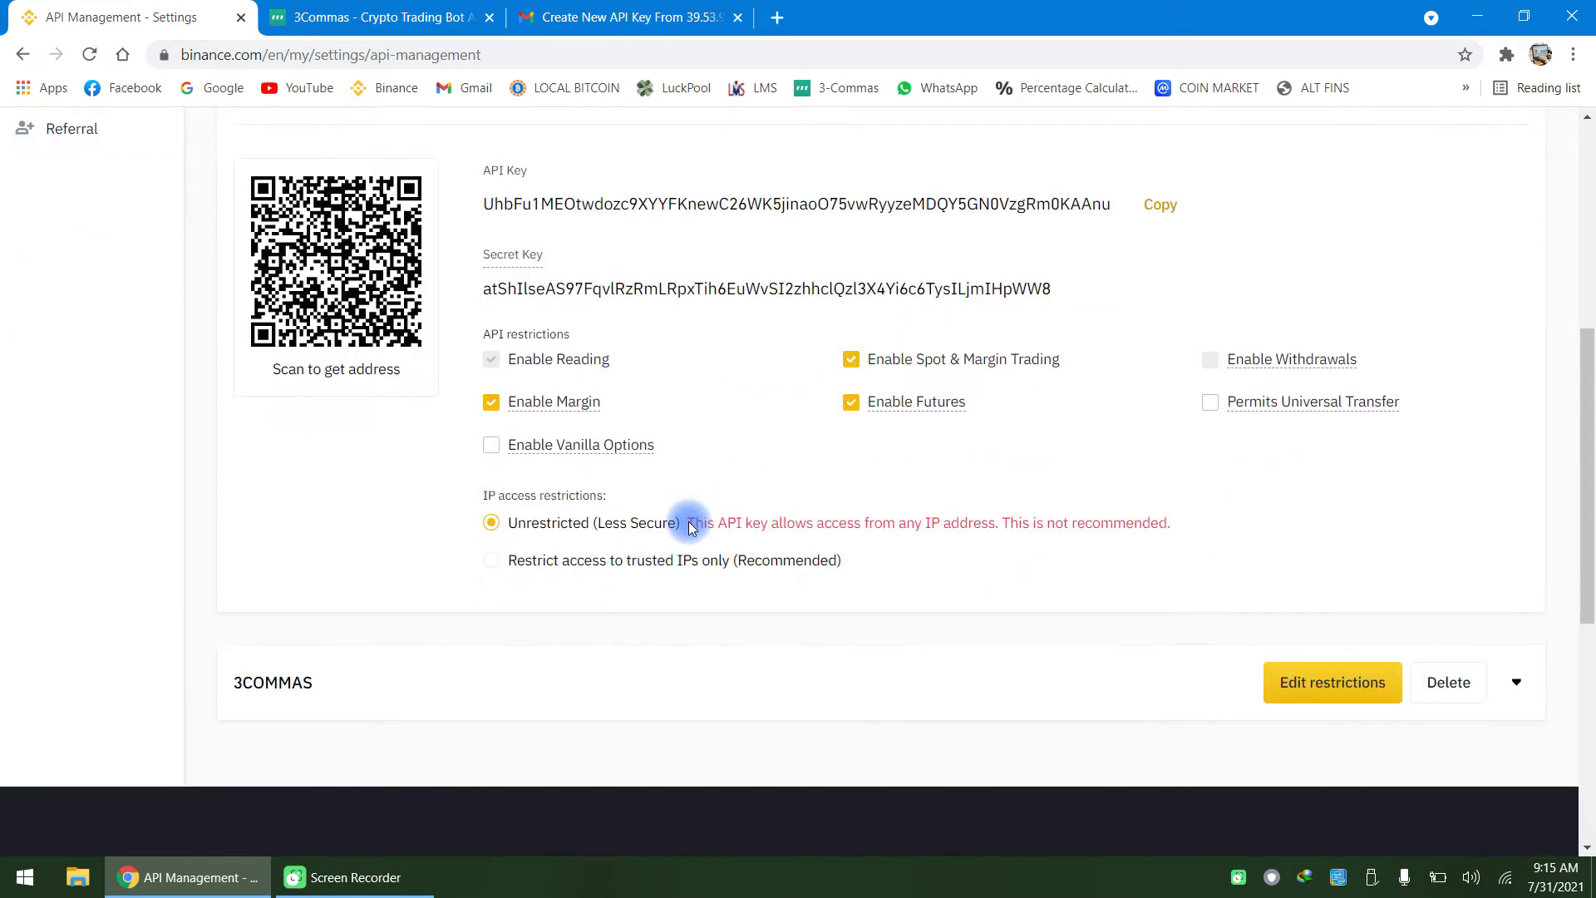
{"action": "scroll", "coordinate": [689, 527], "scroll_direction": "up", "scroll_amount": 3}
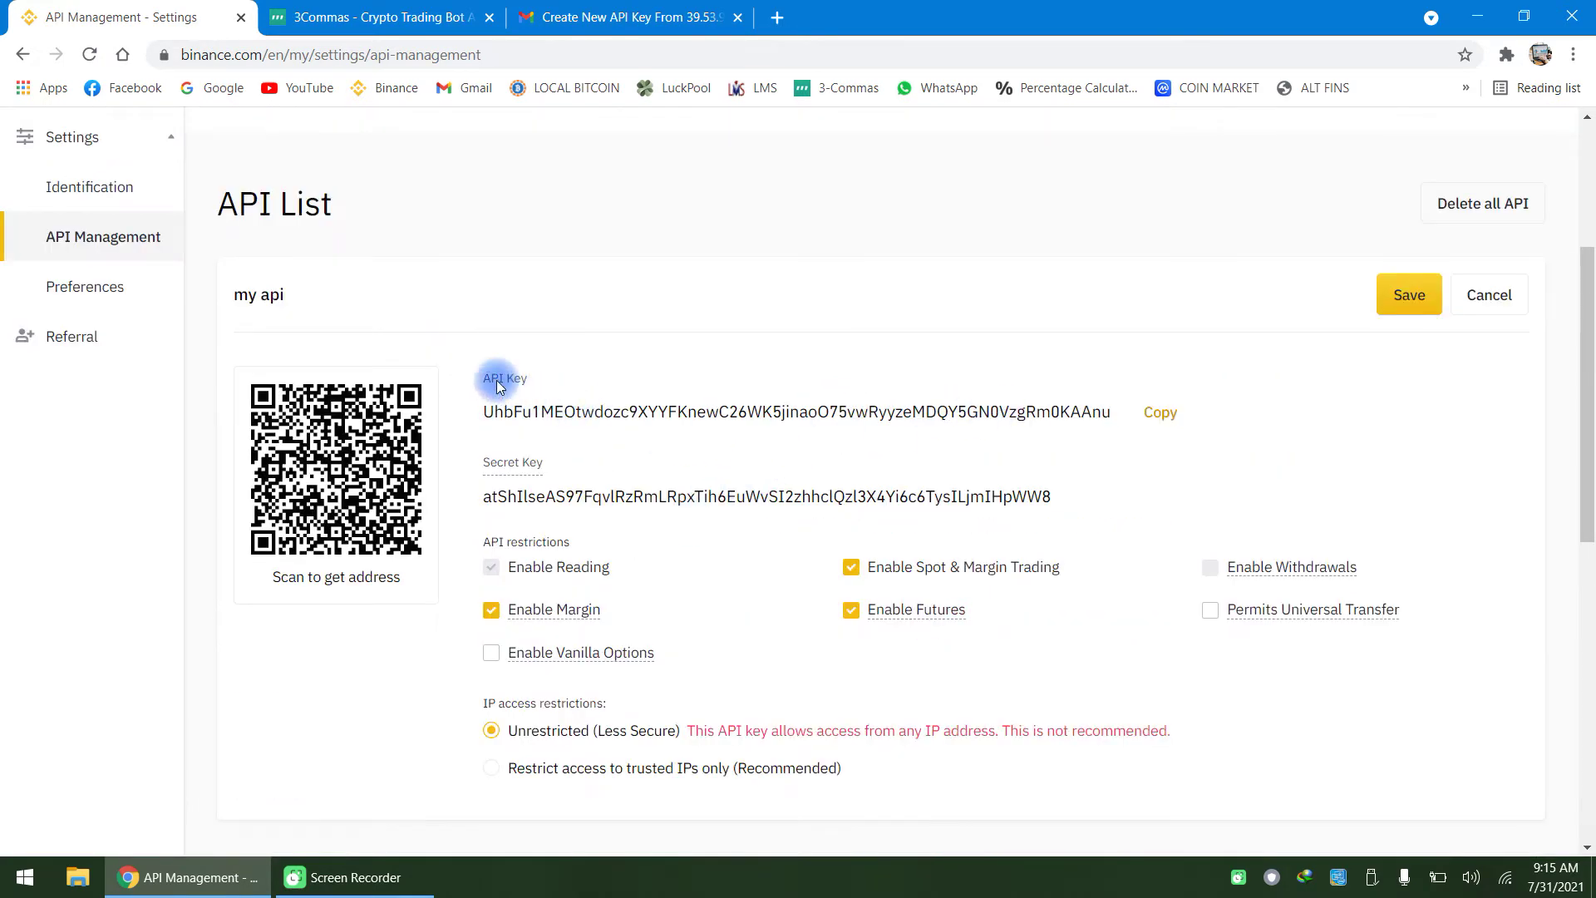
{"action": "left_click", "coordinate": [1150, 416]}
{"action": "left_click", "coordinate": [366, 10]}
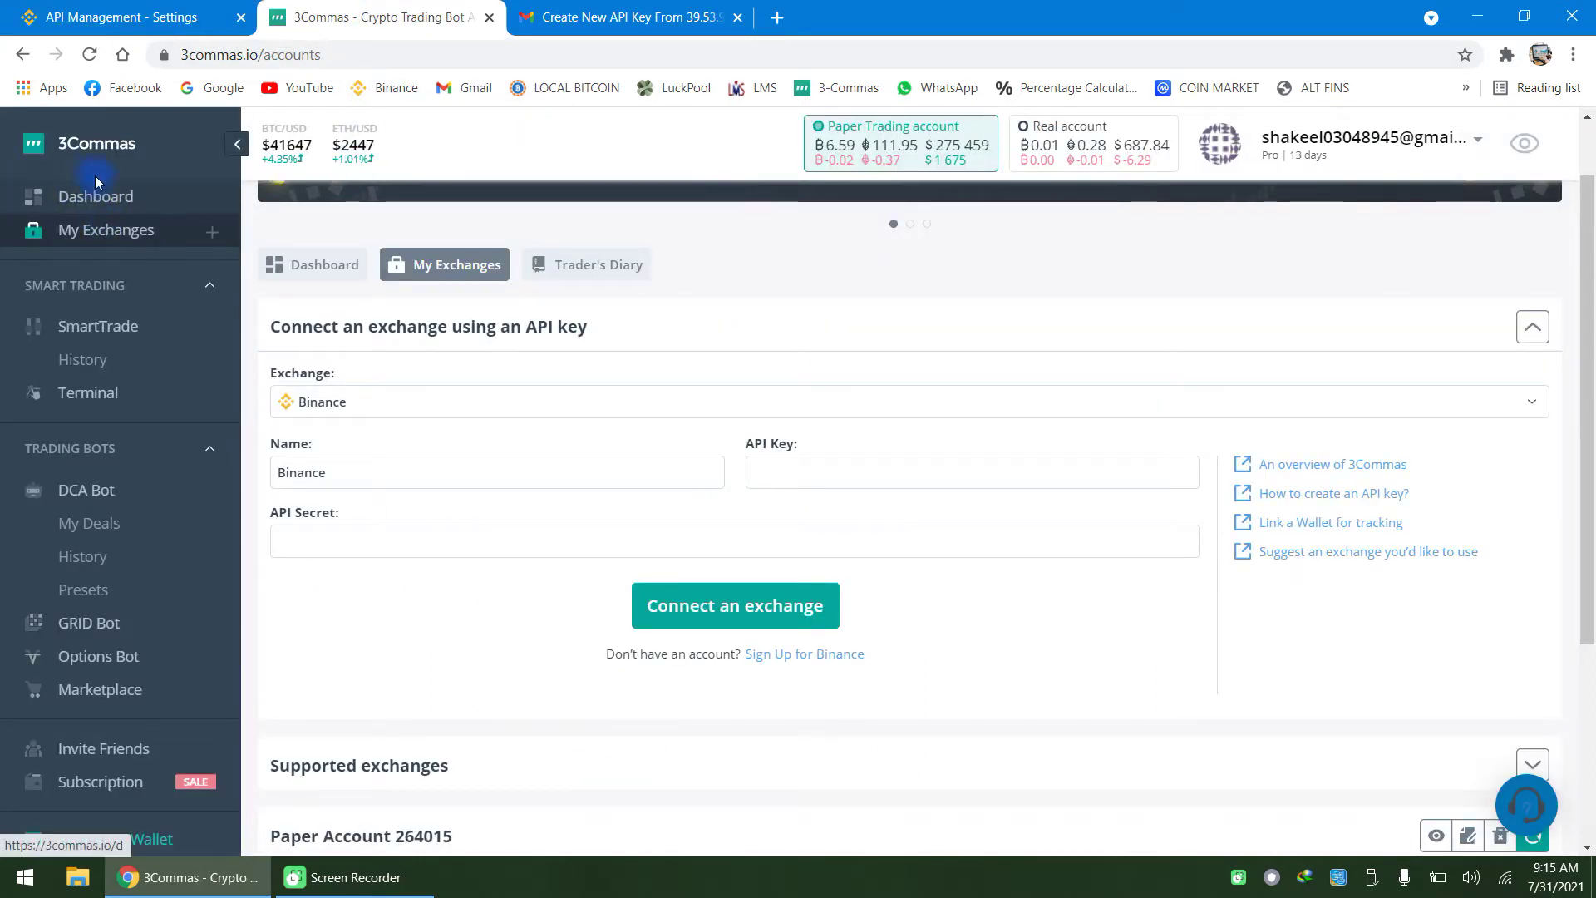
Choose Binance as the exchange and rename the connection to 'my'.
{"action": "left_click", "coordinate": [105, 233]}
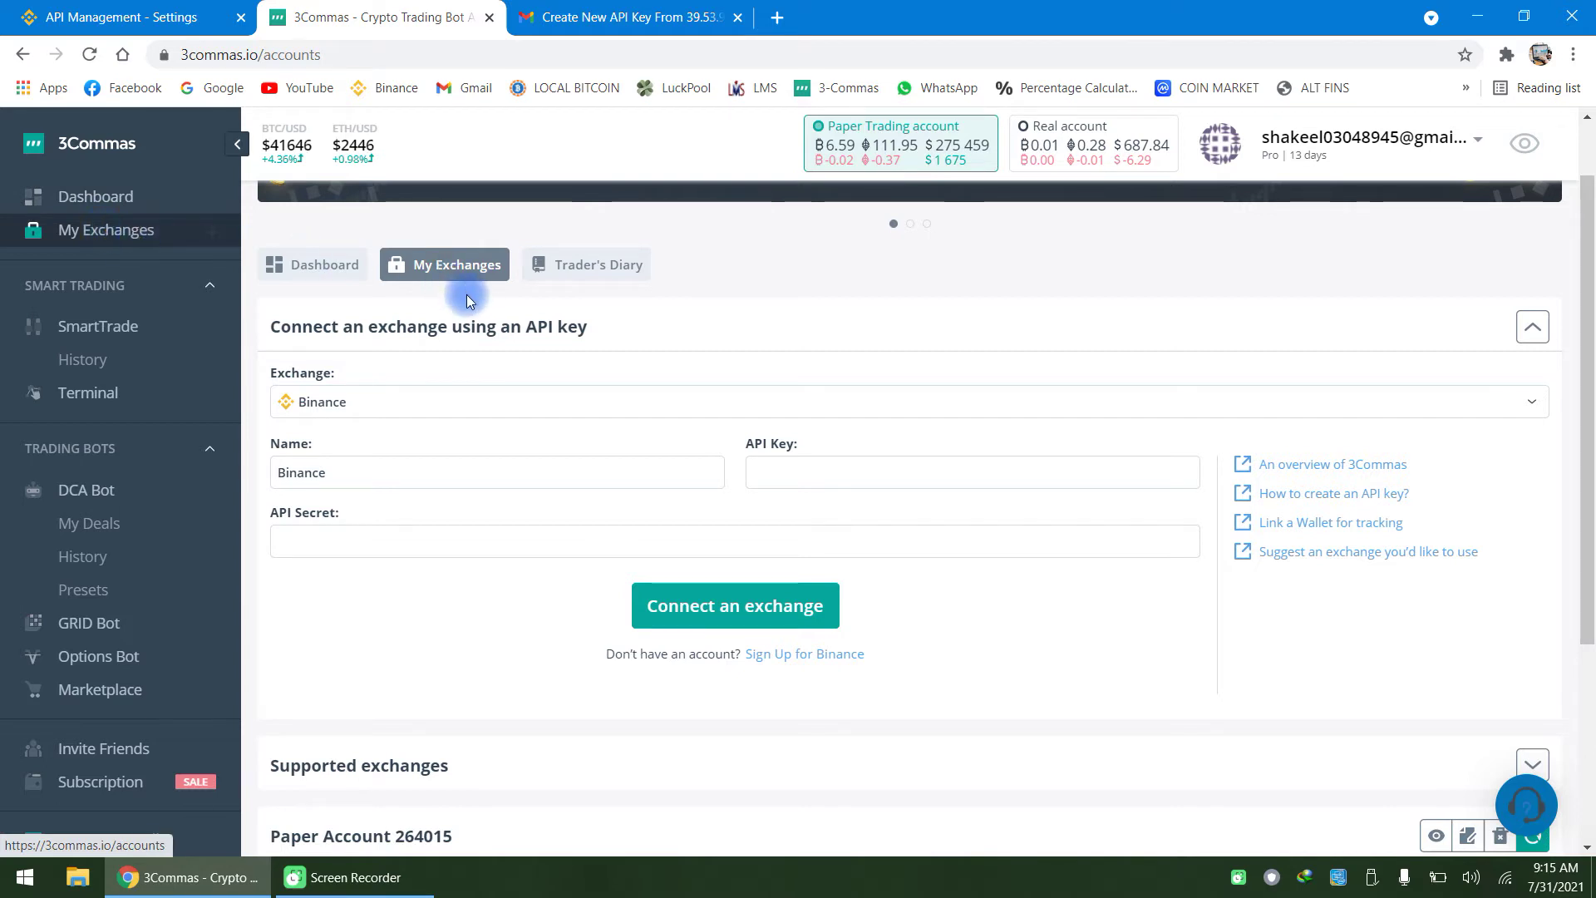
{"action": "left_click", "coordinate": [421, 402]}
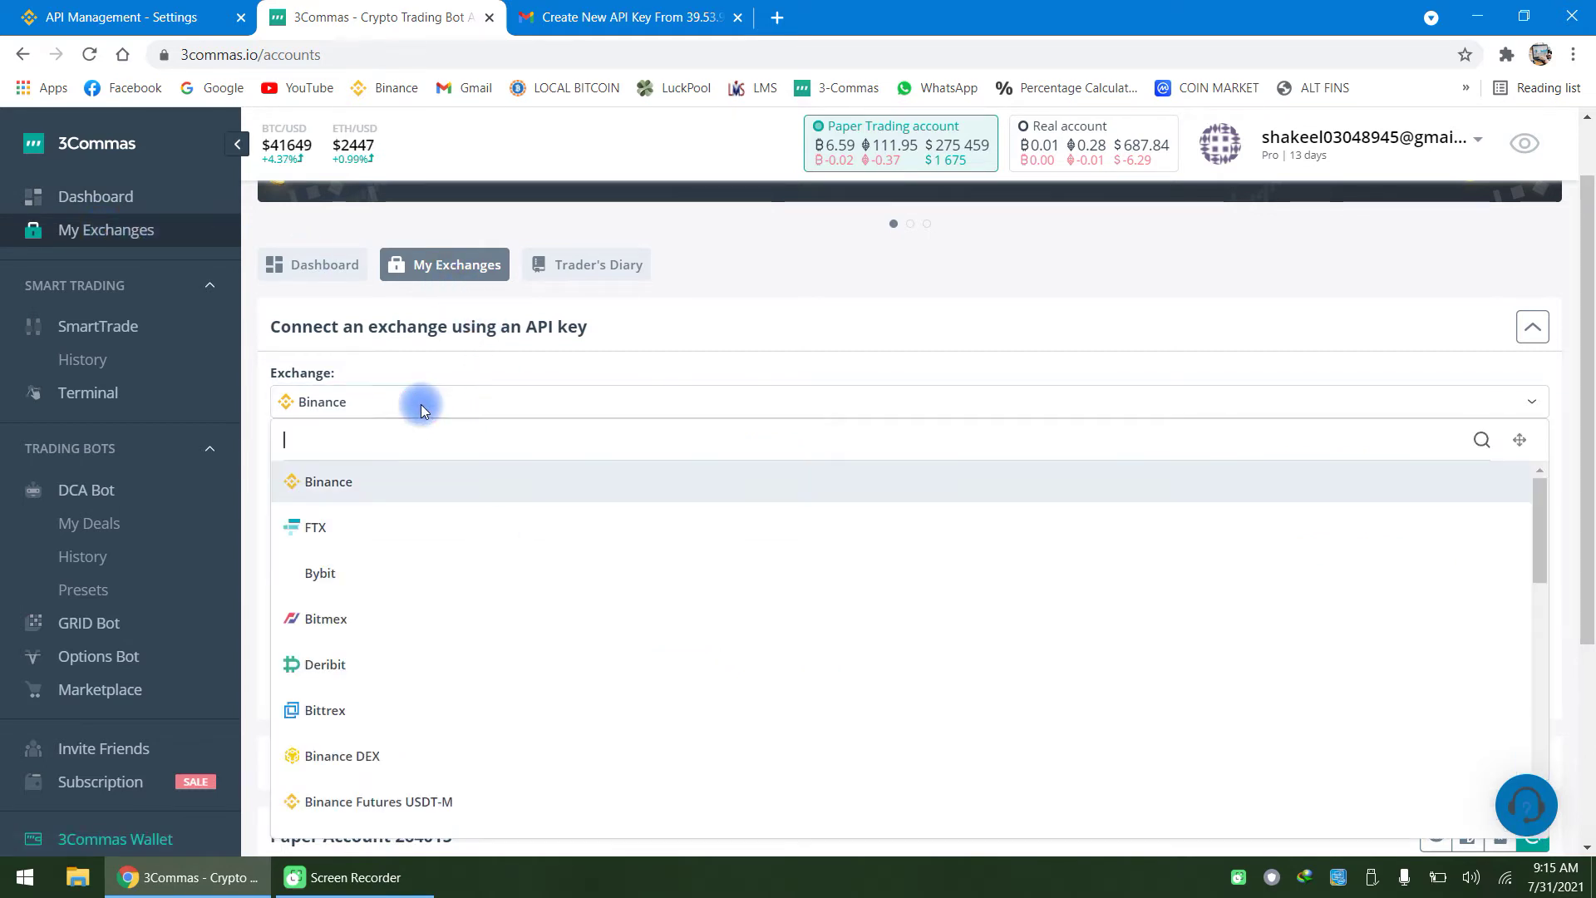
{"action": "left_click", "coordinate": [341, 490]}
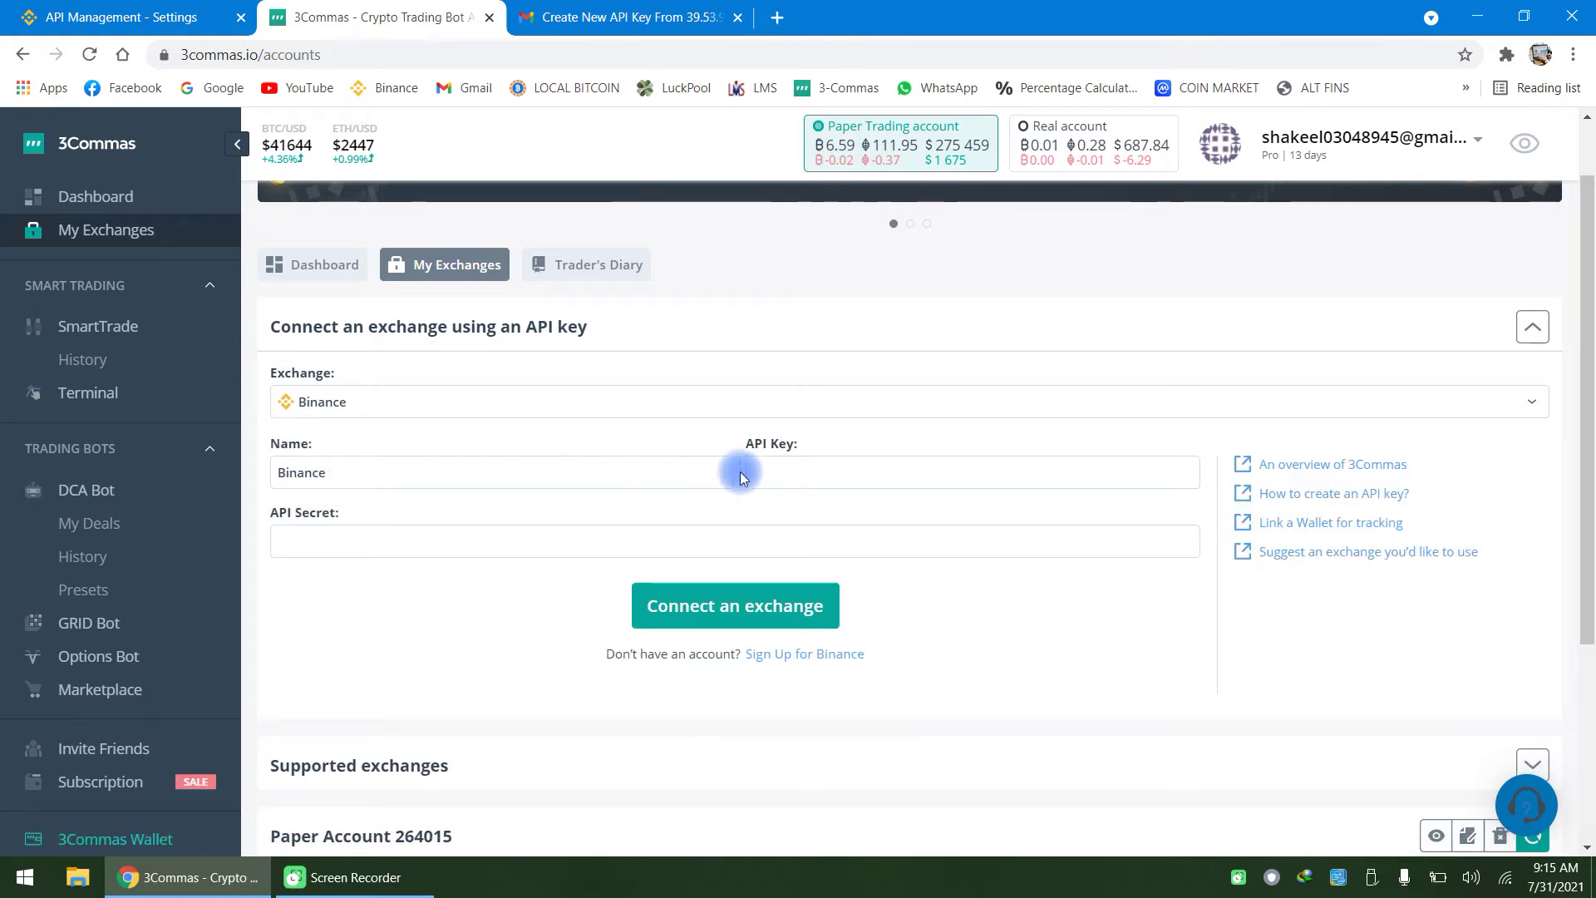
{"action": "left_click", "coordinate": [455, 475]}
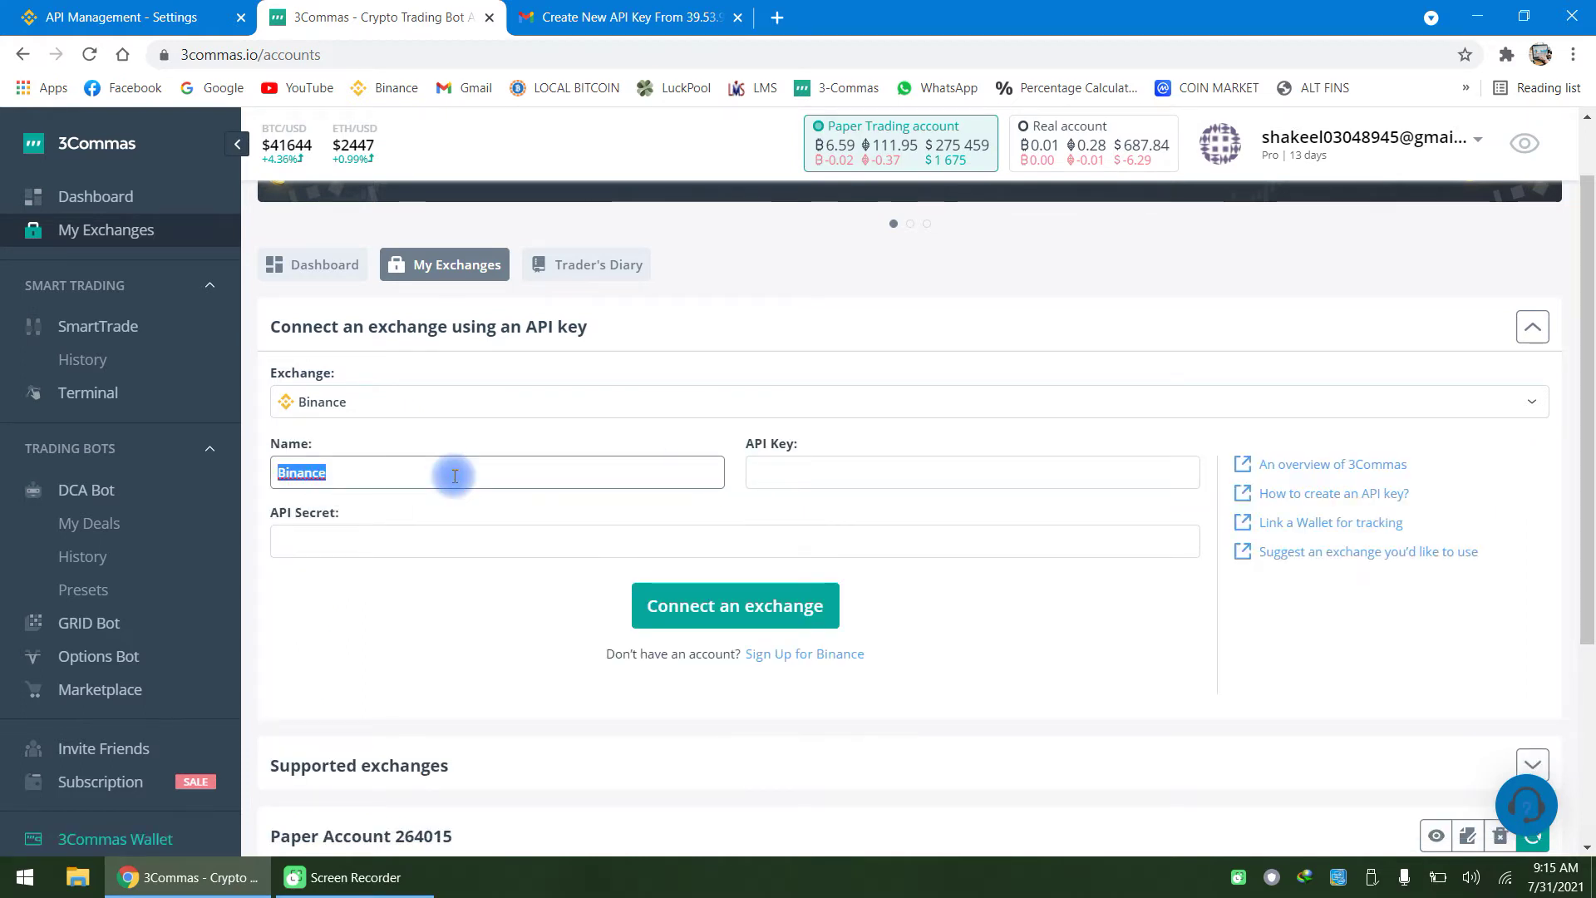
{"action": "type", "text": "my api"}
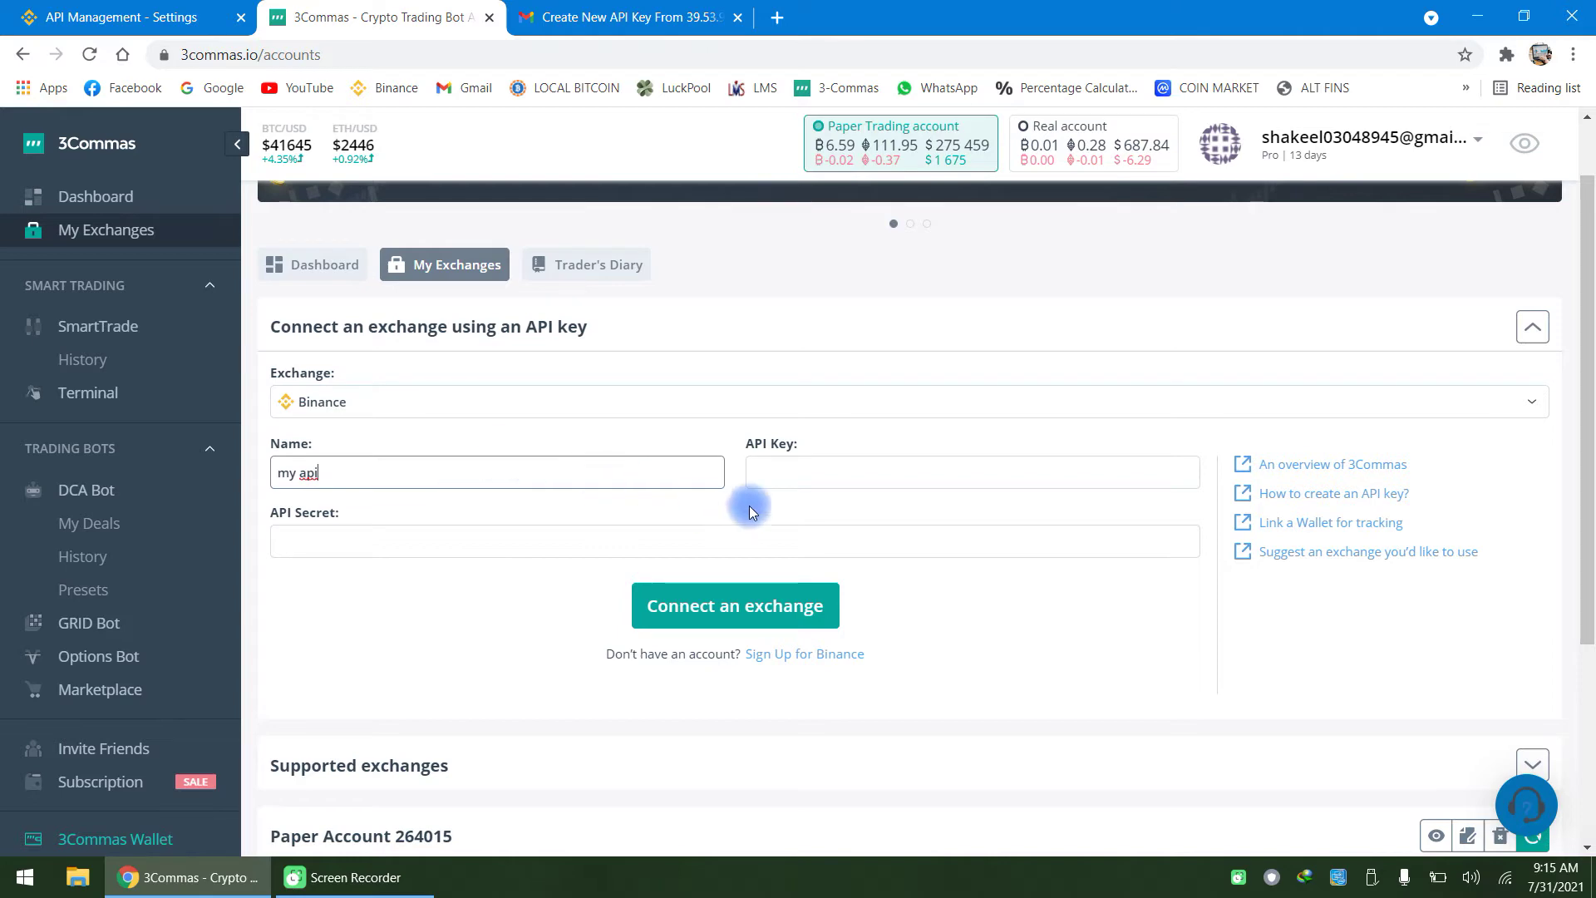
Paste the copied Binance API key into the API Key field.
{"action": "left_click", "coordinate": [795, 471]}
{"action": "right_click", "coordinate": [798, 474]}
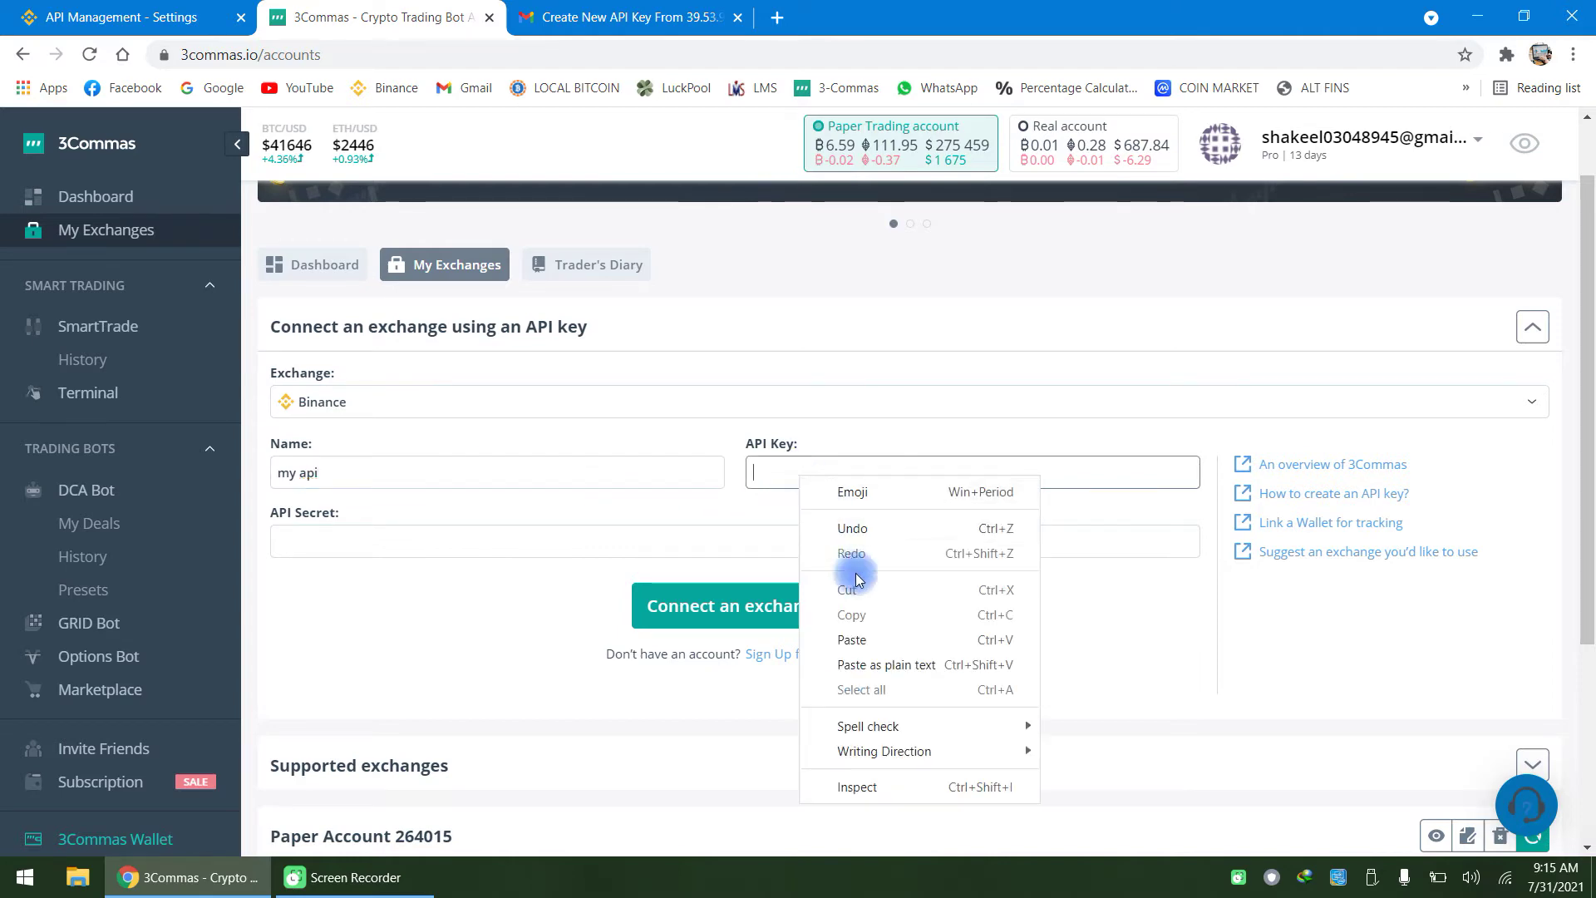
{"action": "left_click", "coordinate": [856, 640]}
{"action": "left_click", "coordinate": [125, 17]}
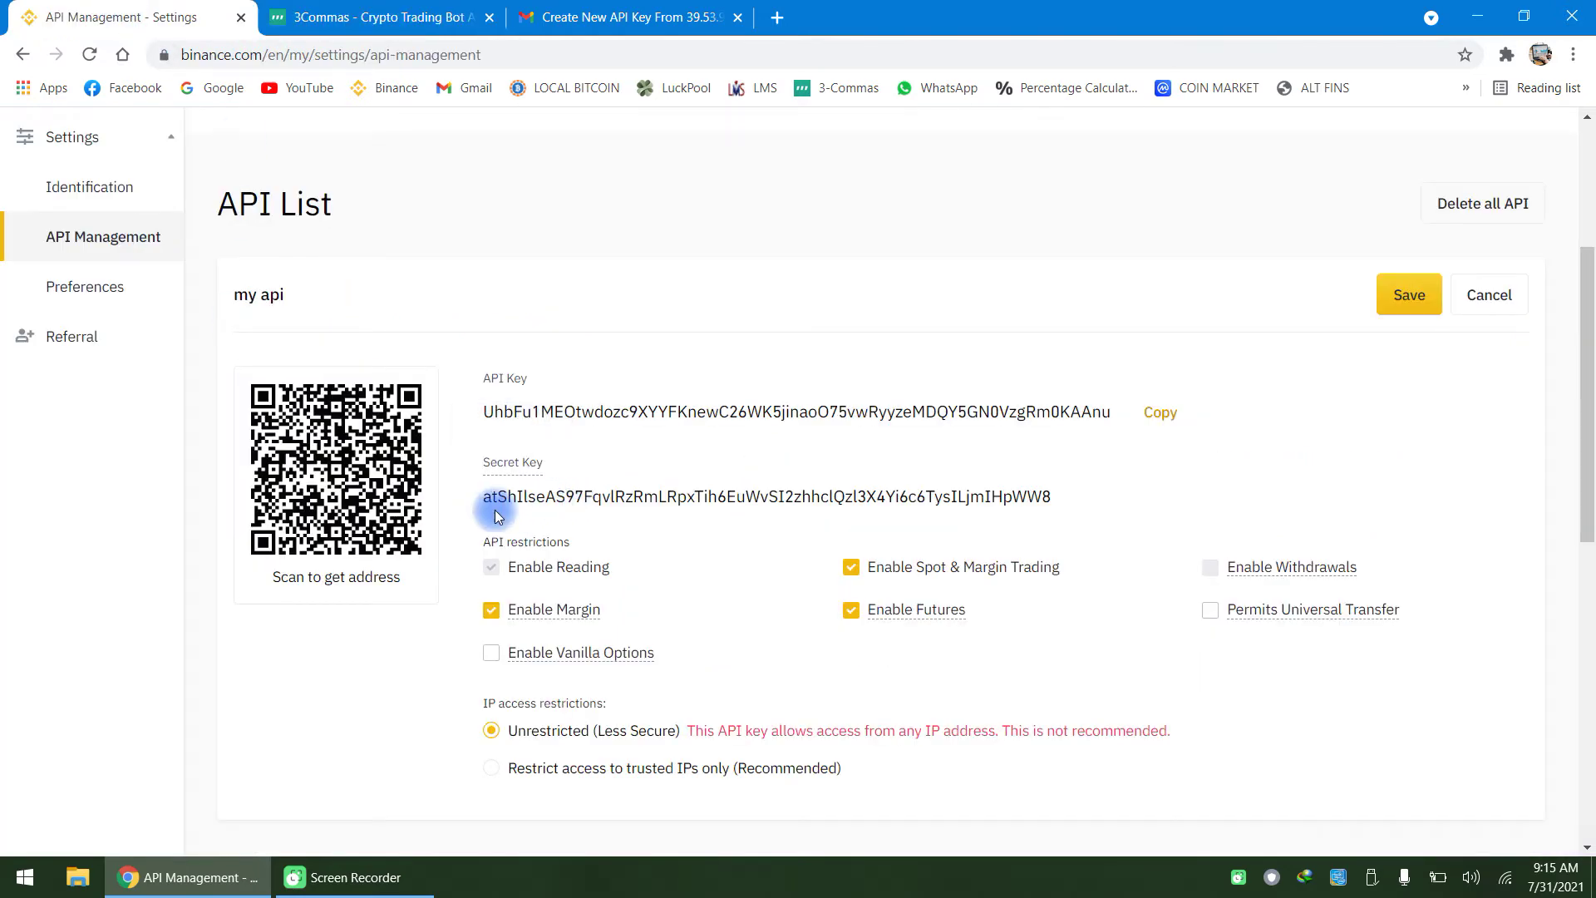
Copy the Binance secret key into API Secret, then go to the DCA bots list.
{"action": "left_click_drag", "start_coordinate": [484, 497], "coordinate": [1064, 505]}
{"action": "right_click", "coordinate": [1021, 504]}
{"action": "left_click", "coordinate": [1041, 518]}
{"action": "left_click", "coordinate": [340, 12]}
{"action": "left_click", "coordinate": [399, 545]}
{"action": "right_click", "coordinate": [400, 546]}
{"action": "left_click", "coordinate": [472, 382]}
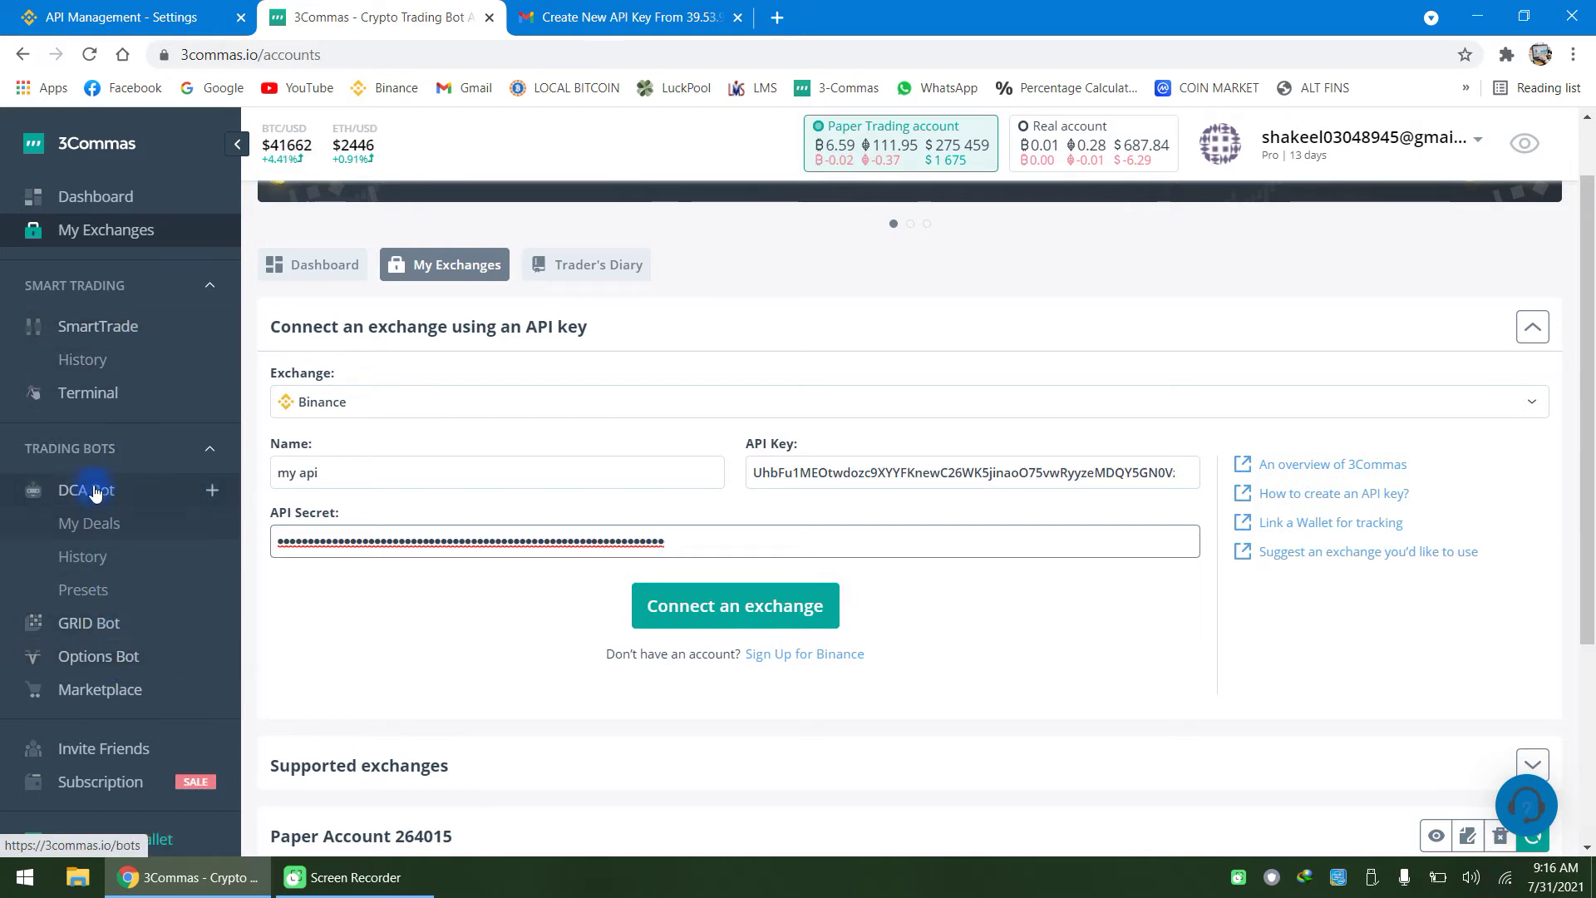
{"action": "left_click", "coordinate": [96, 623]}
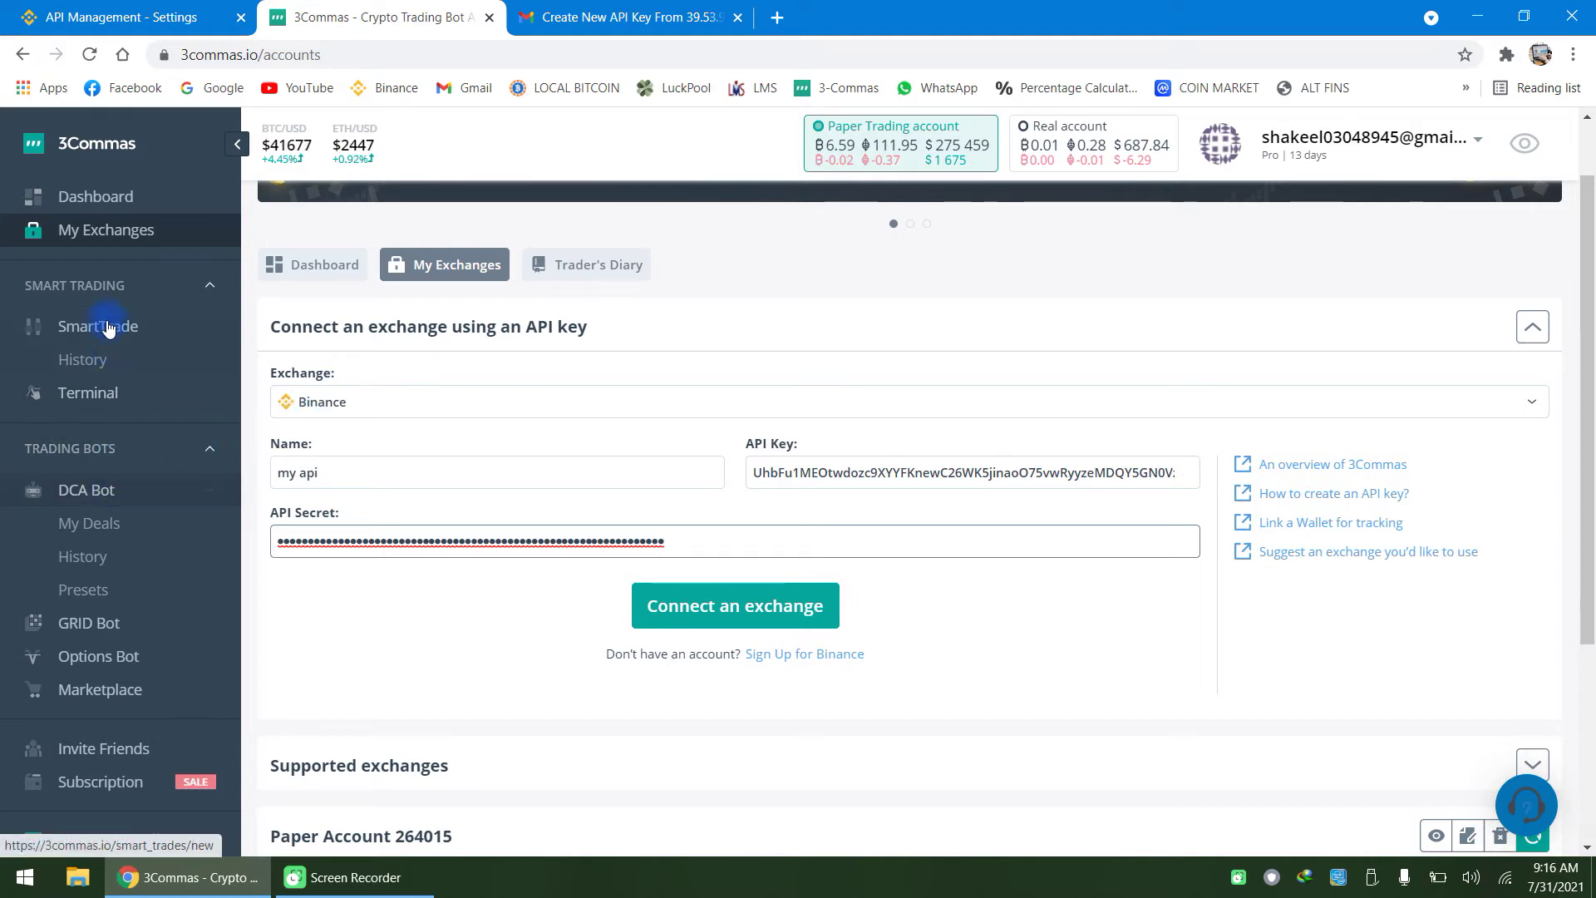
{"action": "left_click", "coordinate": [99, 496]}
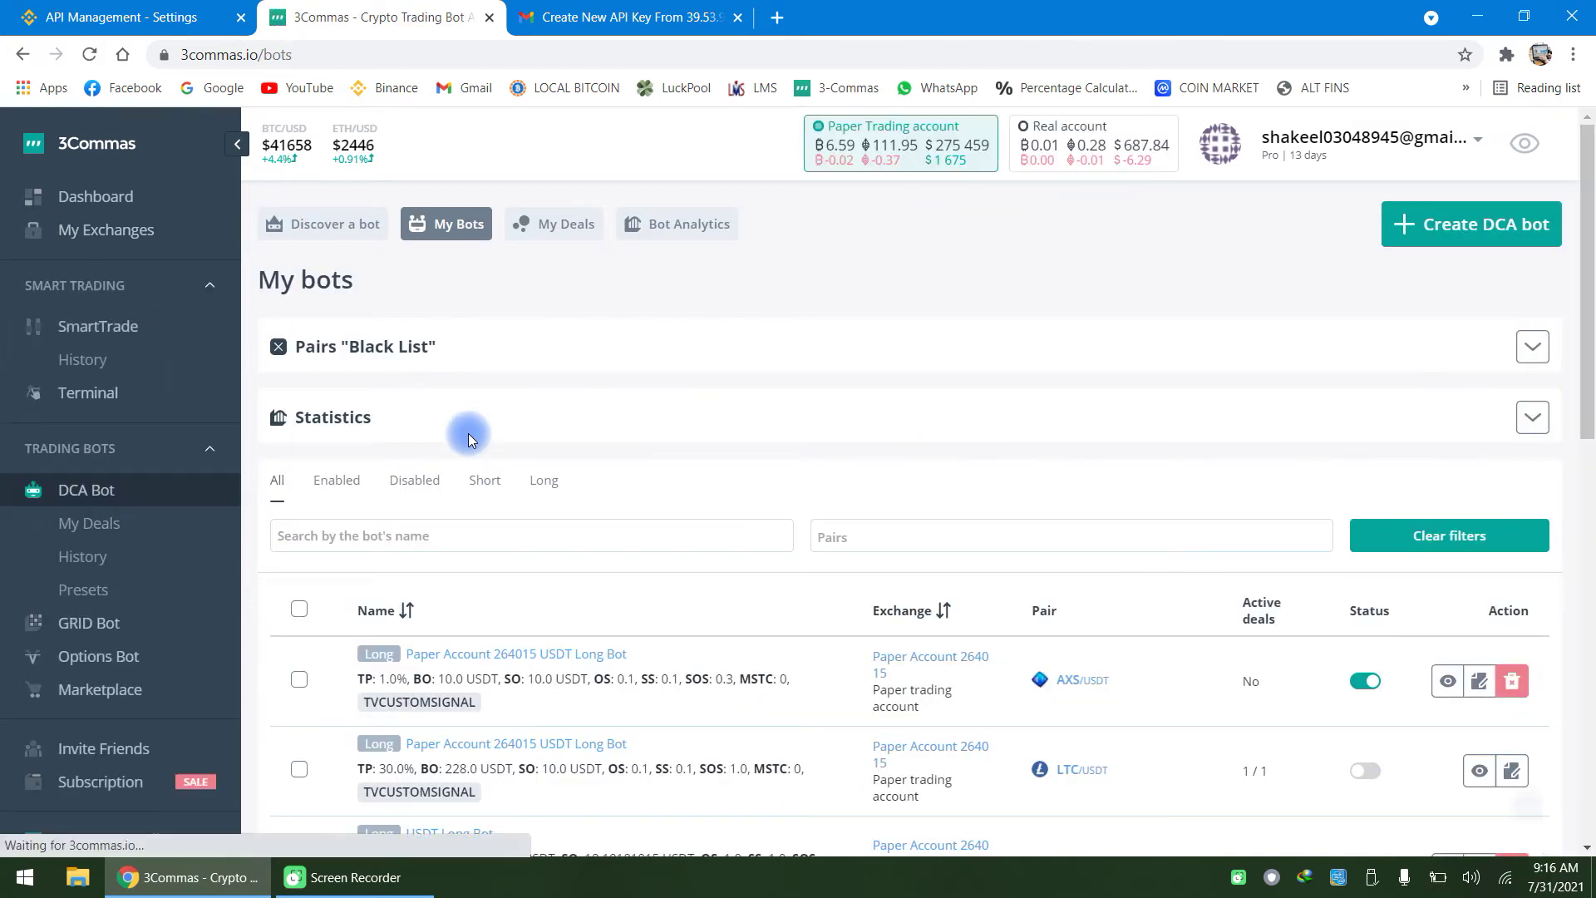
Create a new DCA bot and settle on the Gordon (Multipair) tab.
{"action": "left_click", "coordinate": [1485, 237]}
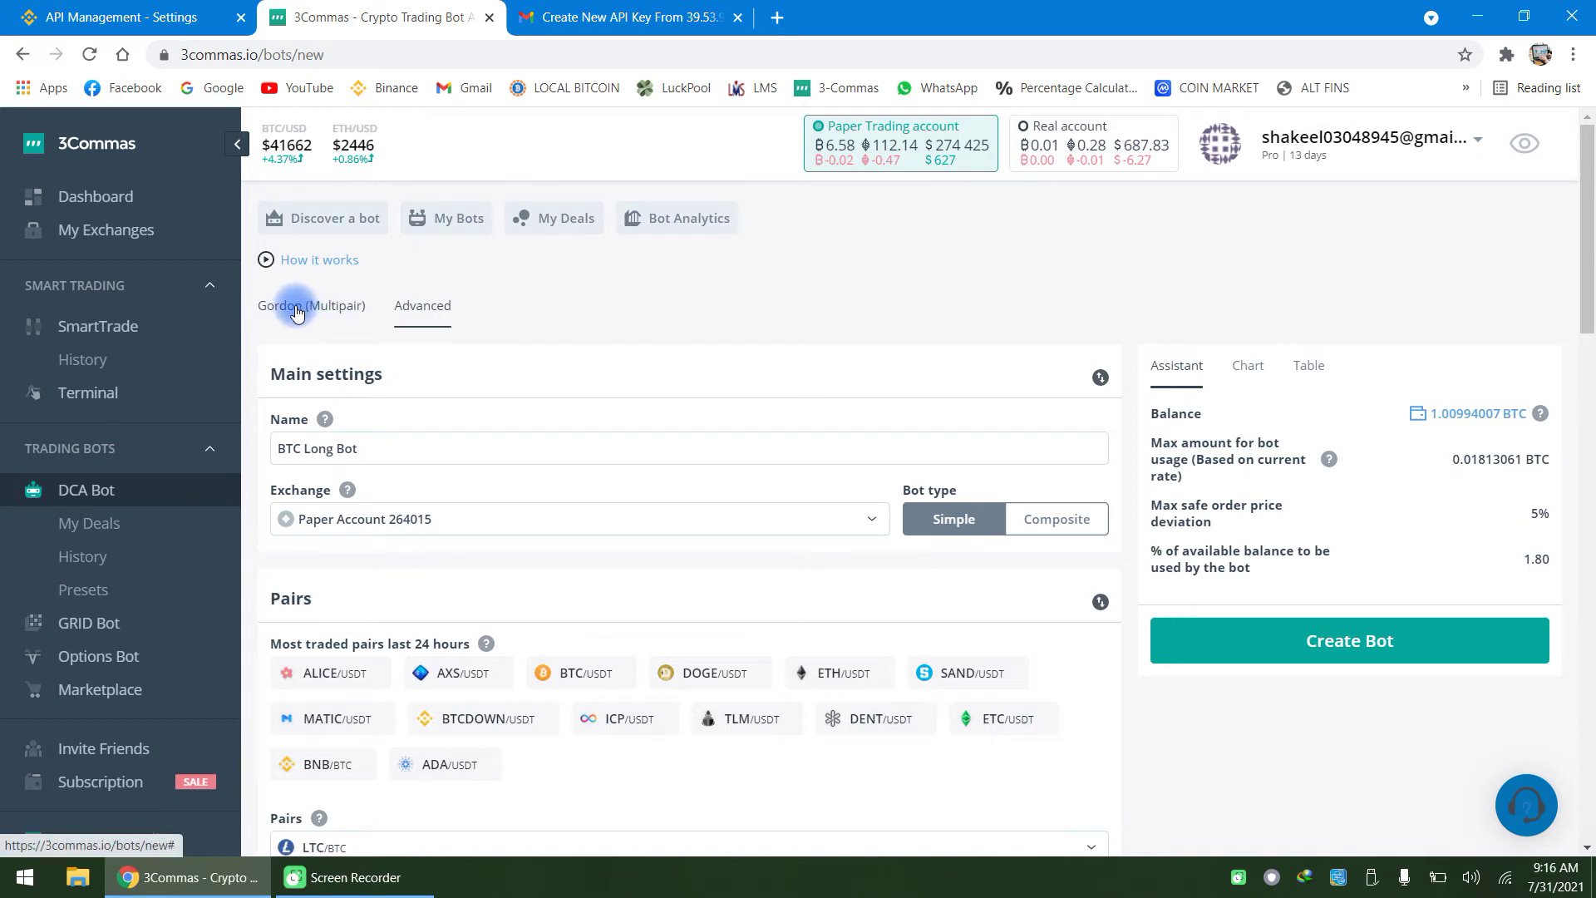
{"action": "left_click", "coordinate": [297, 309]}
{"action": "left_click", "coordinate": [418, 308]}
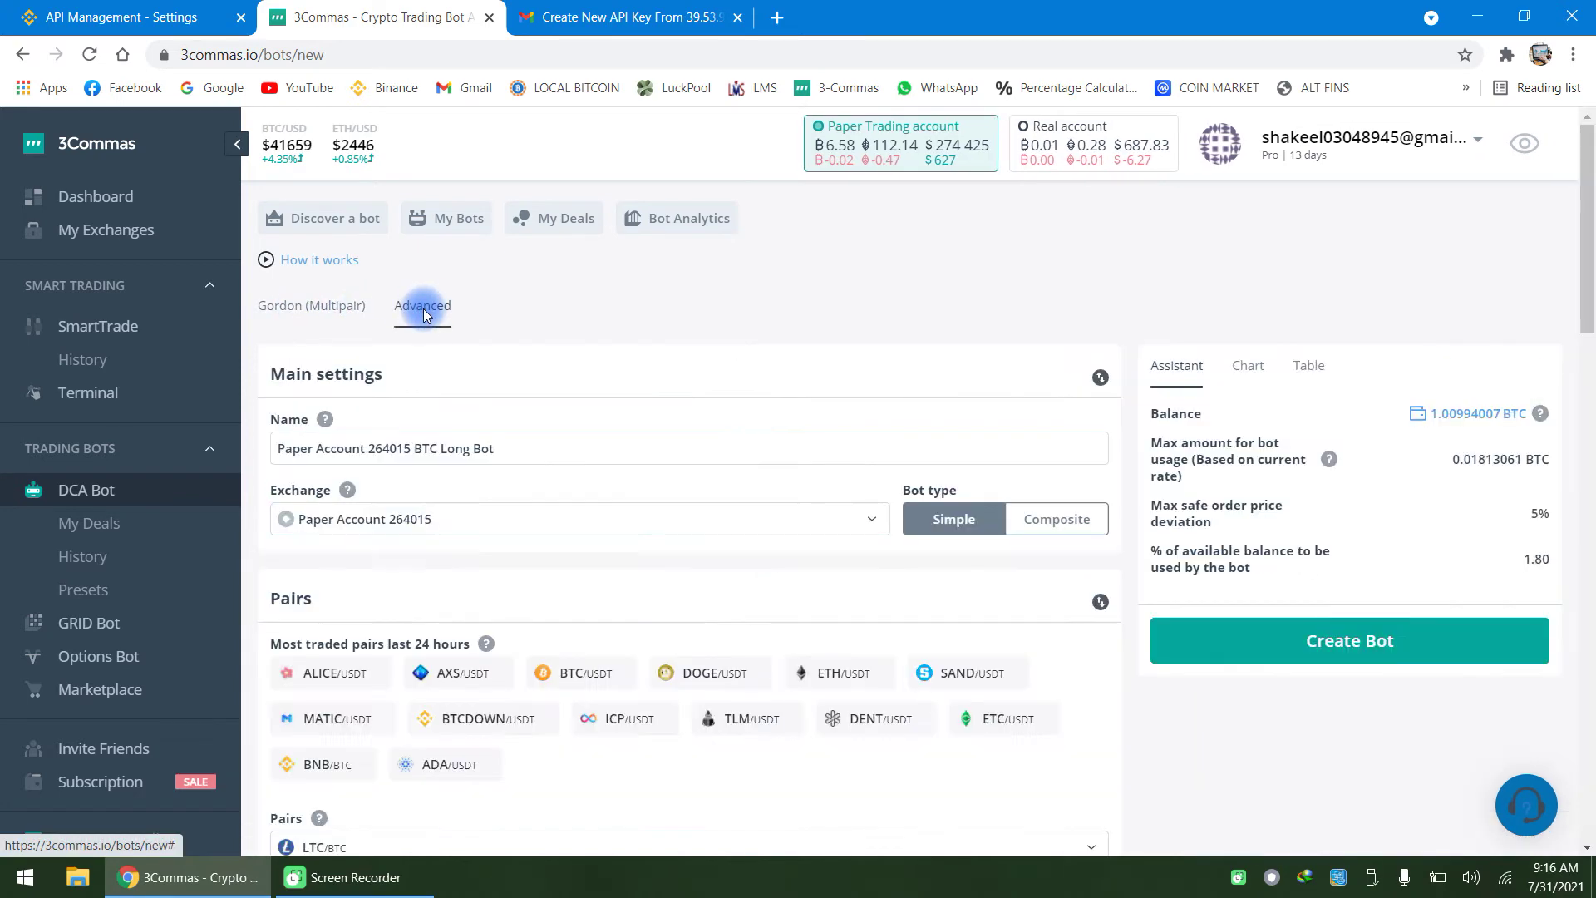
{"action": "left_click", "coordinate": [310, 313]}
{"action": "left_click", "coordinate": [431, 308]}
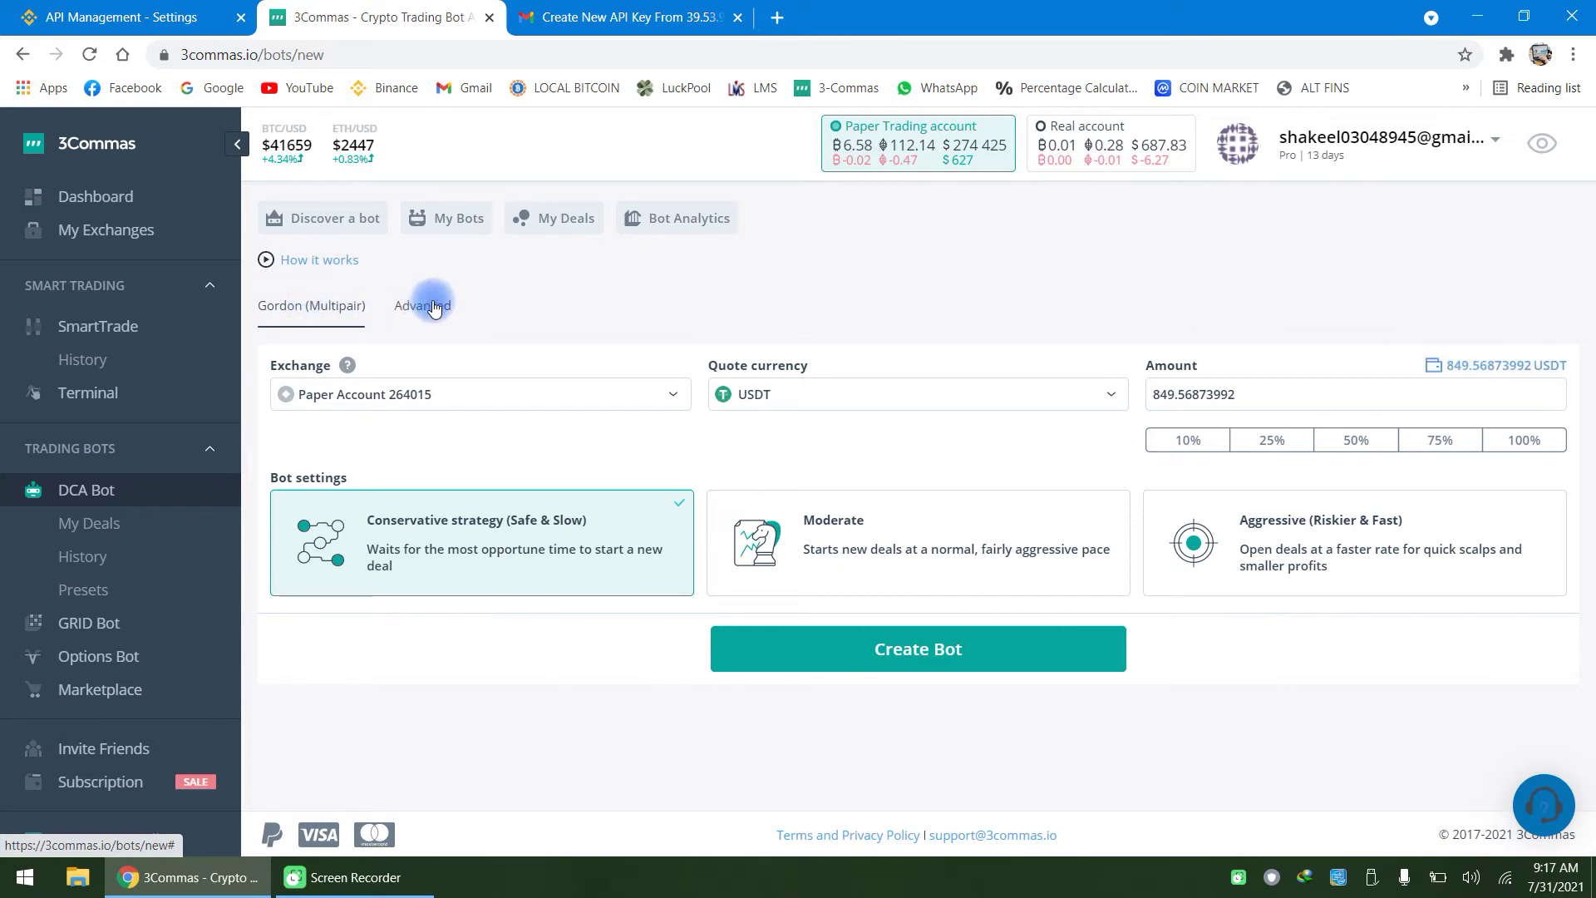
{"action": "left_click", "coordinate": [321, 307]}
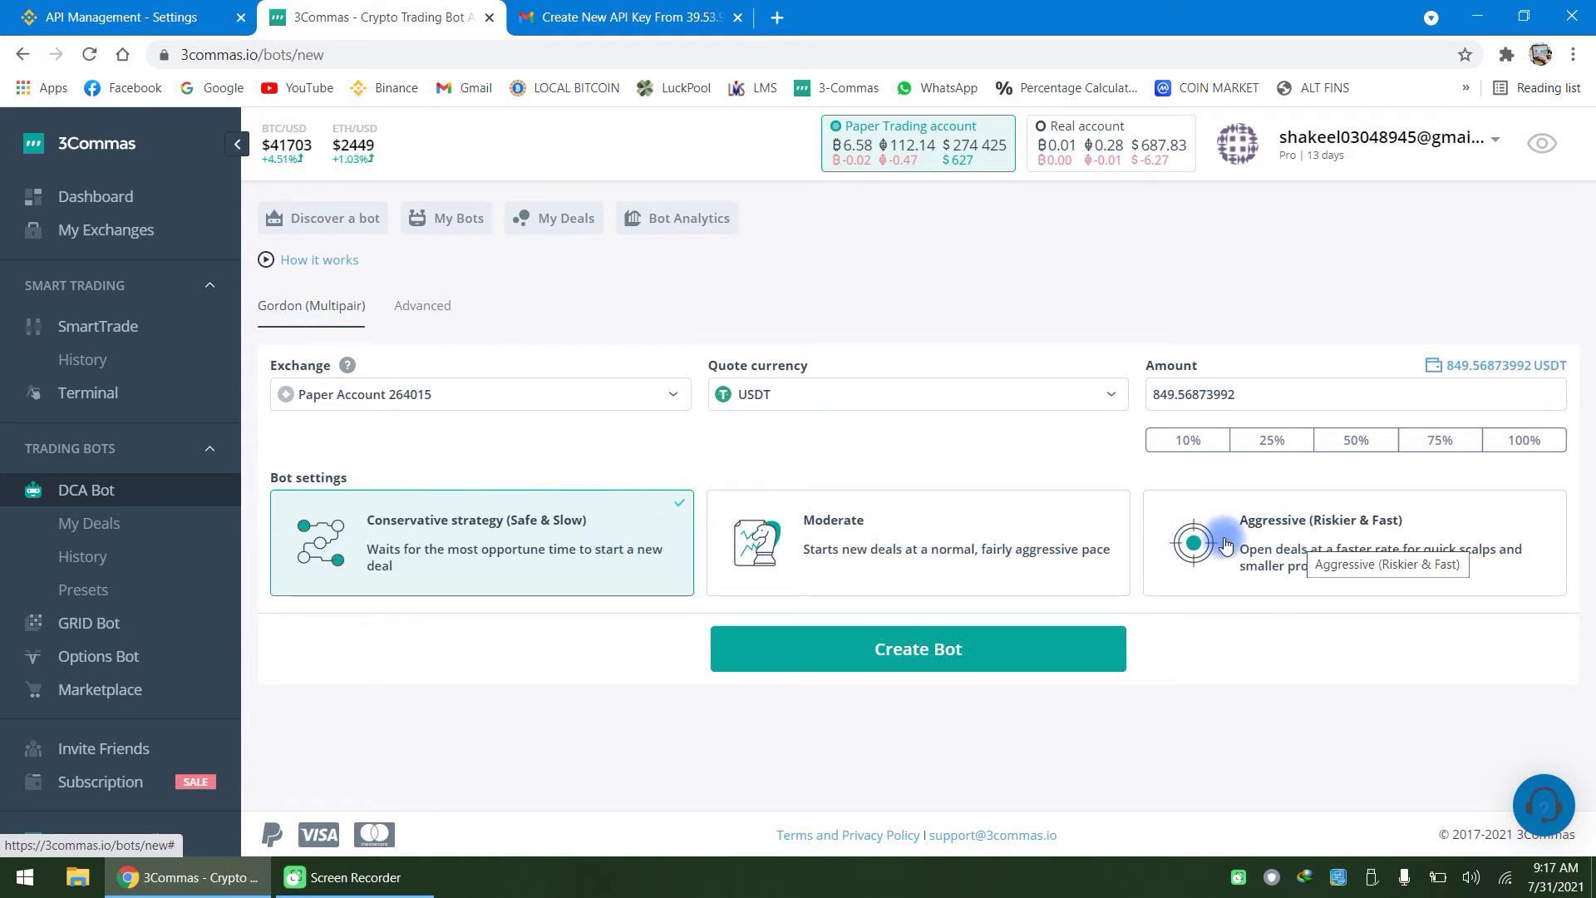
Browse the bot's exchange account list, leaving the account unchanged.
{"action": "left_click", "coordinate": [350, 403]}
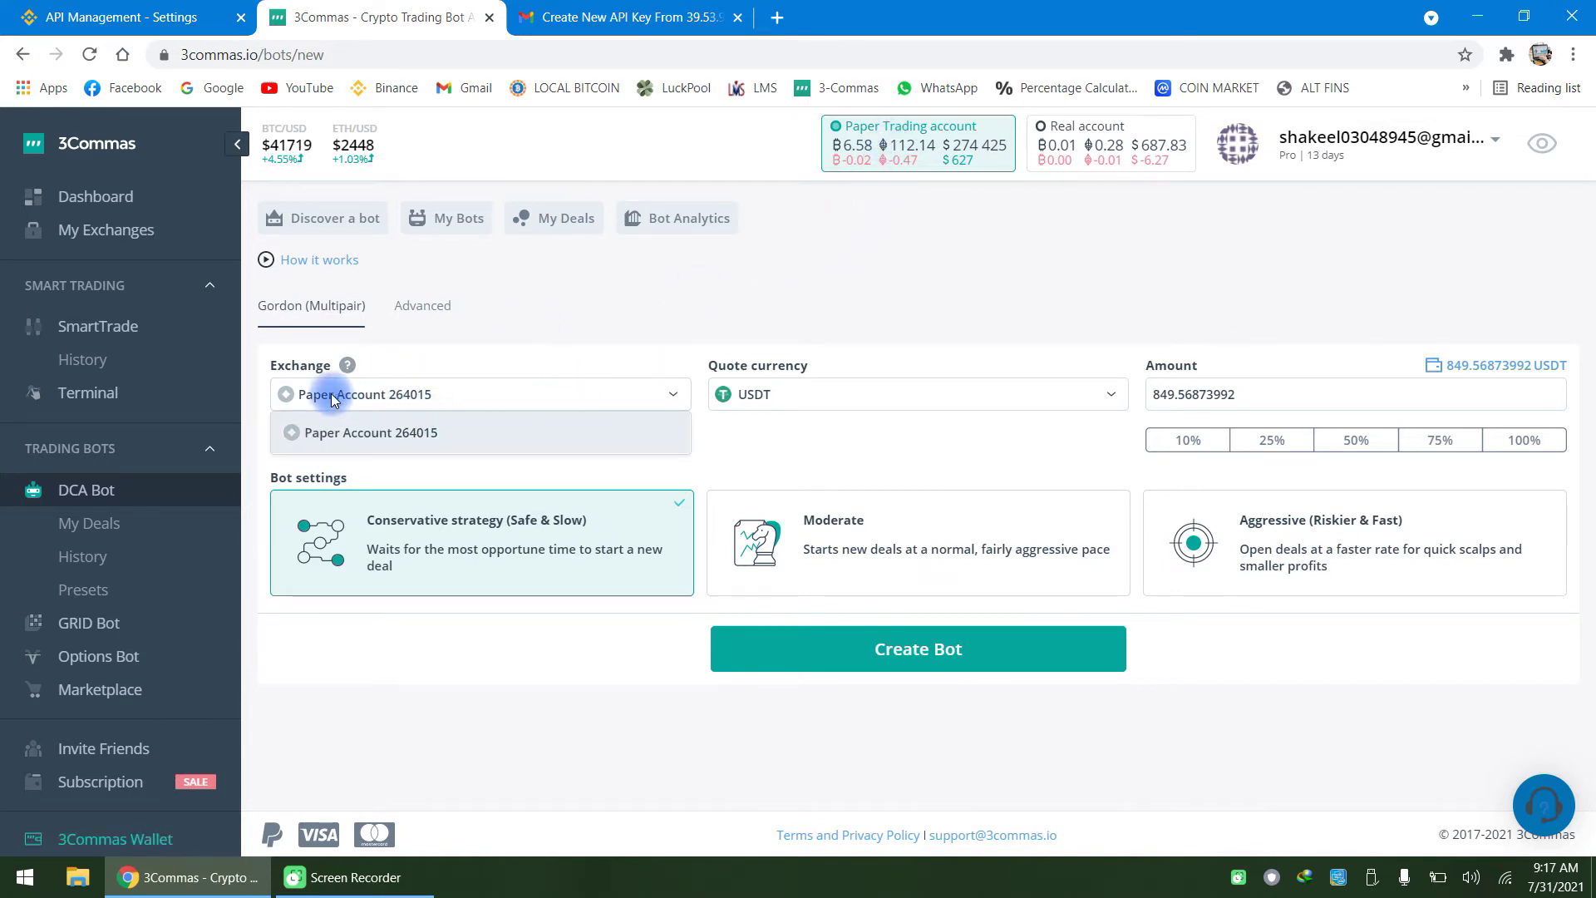
{"action": "mouse_move", "coordinate": [328, 366]}
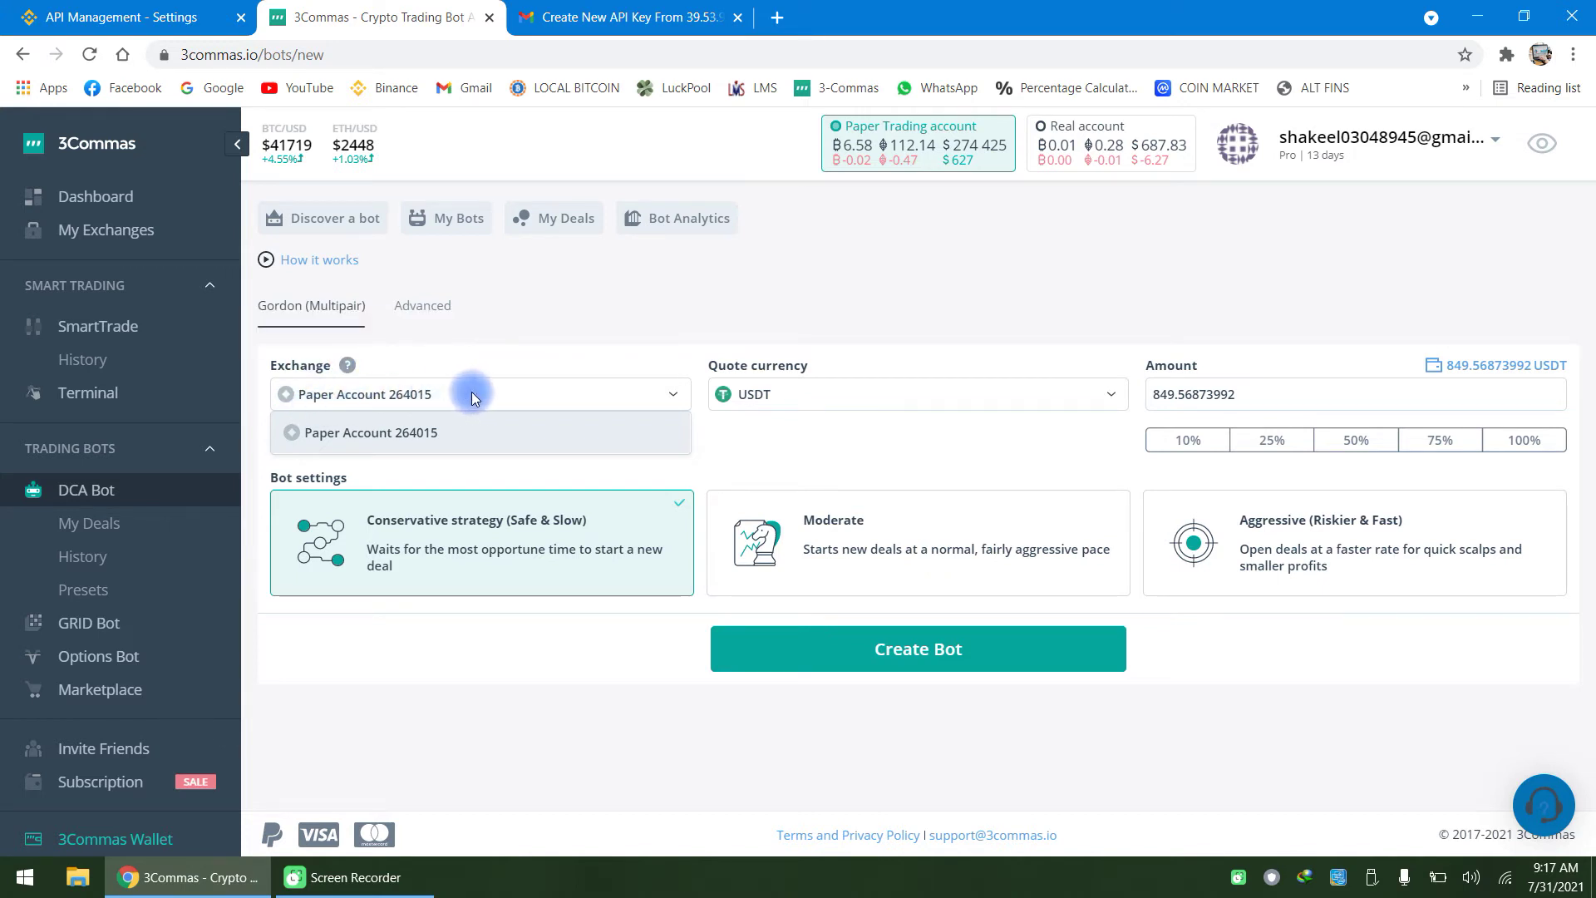
{"action": "left_click", "coordinate": [553, 396]}
{"action": "left_click", "coordinate": [537, 394]}
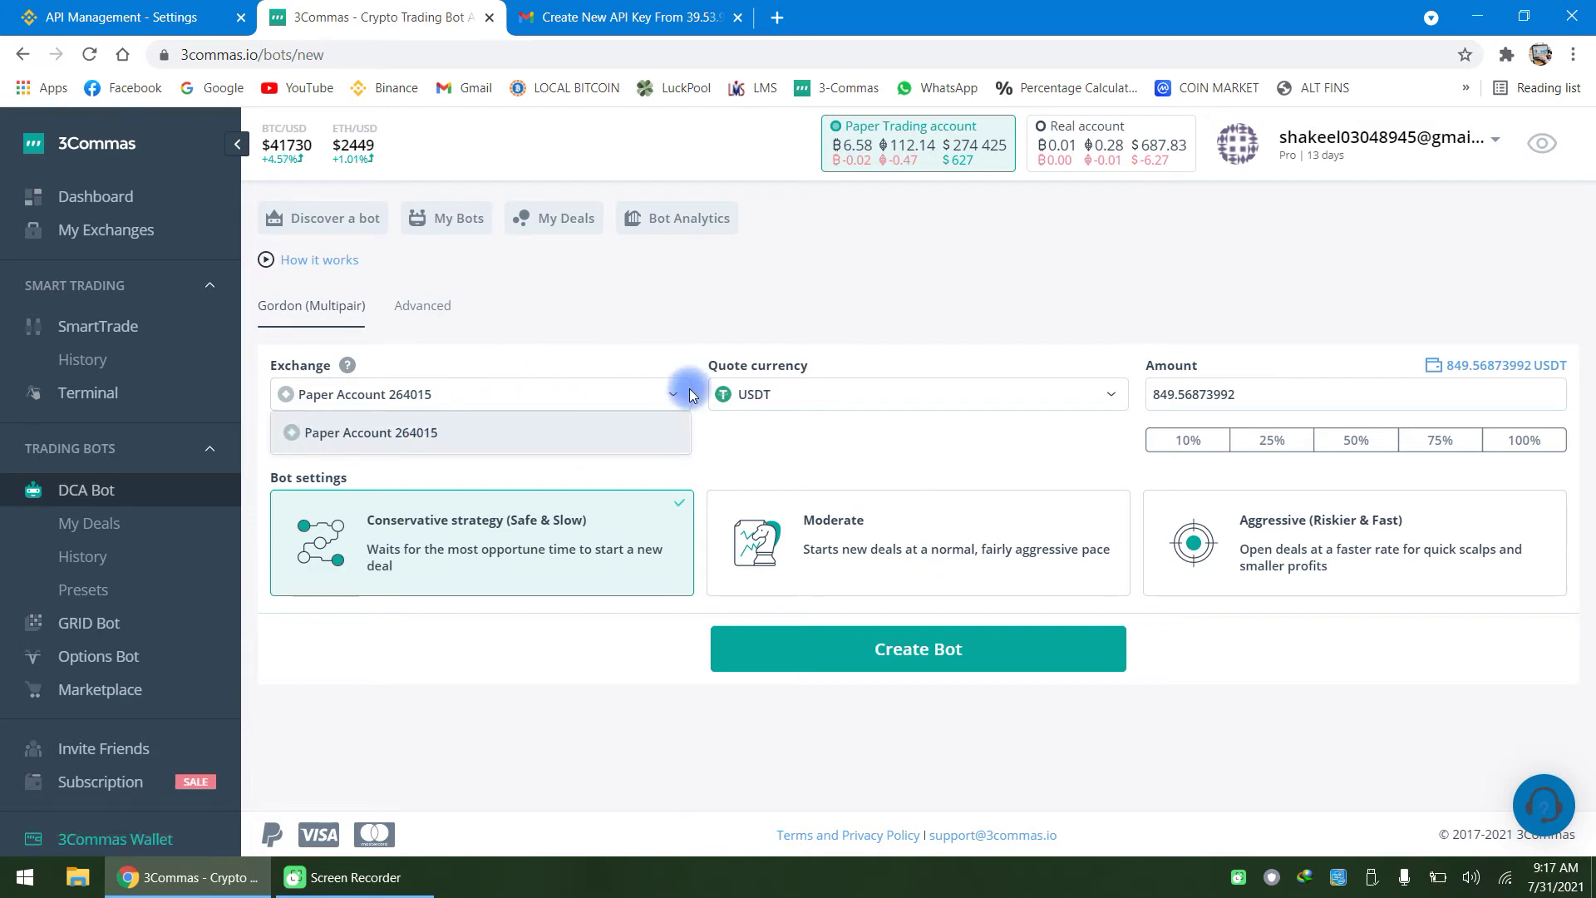
{"action": "left_click", "coordinate": [1118, 158]}
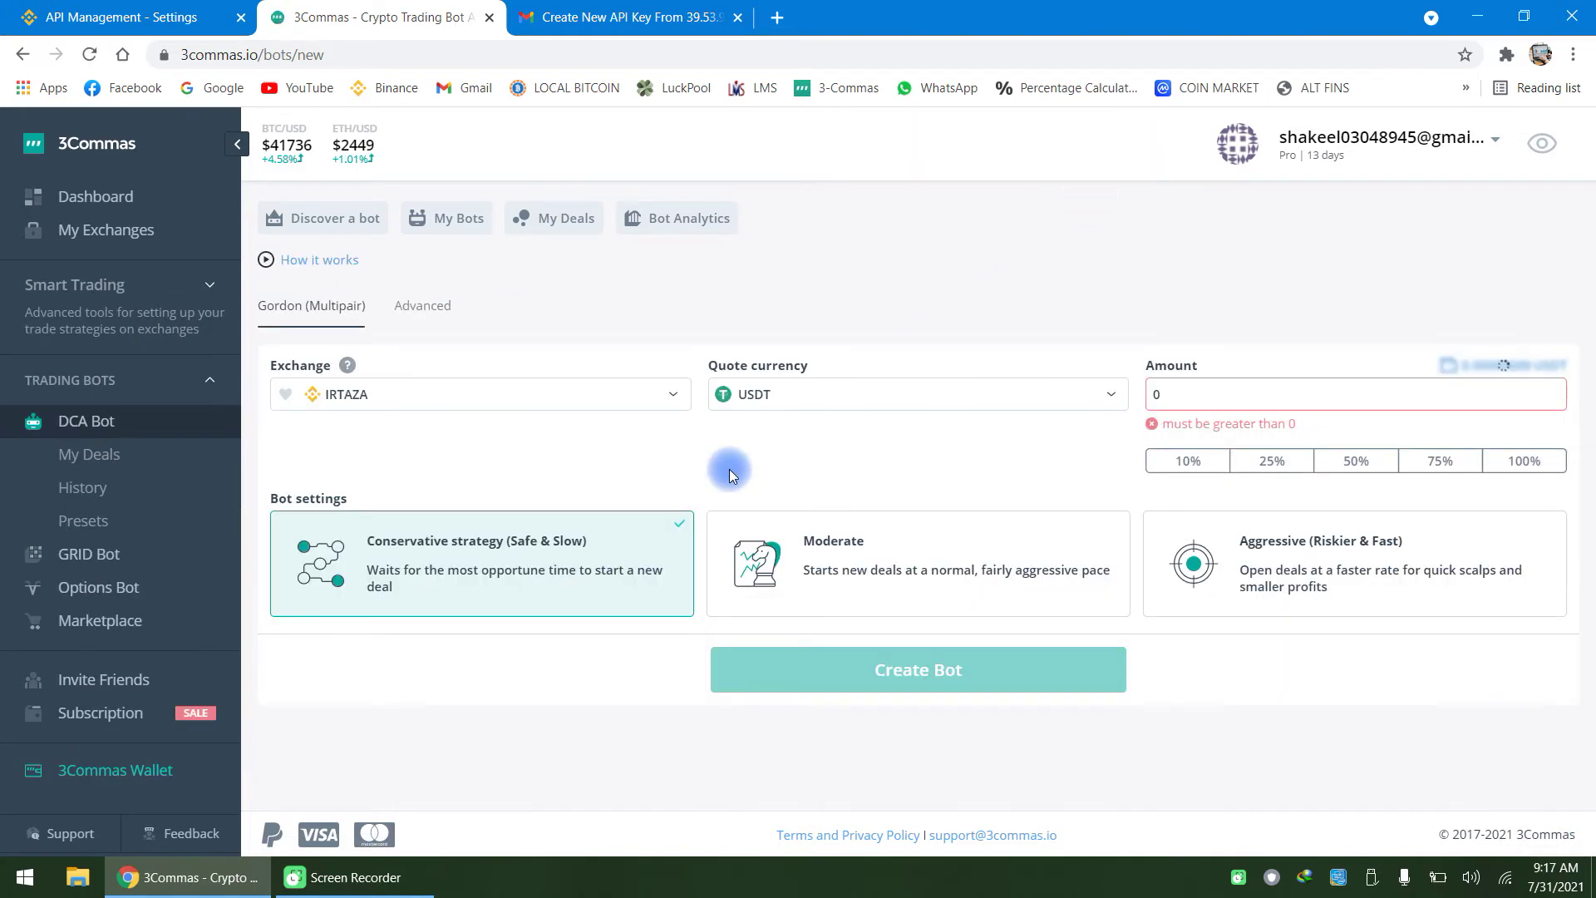
{"action": "left_click", "coordinate": [376, 398]}
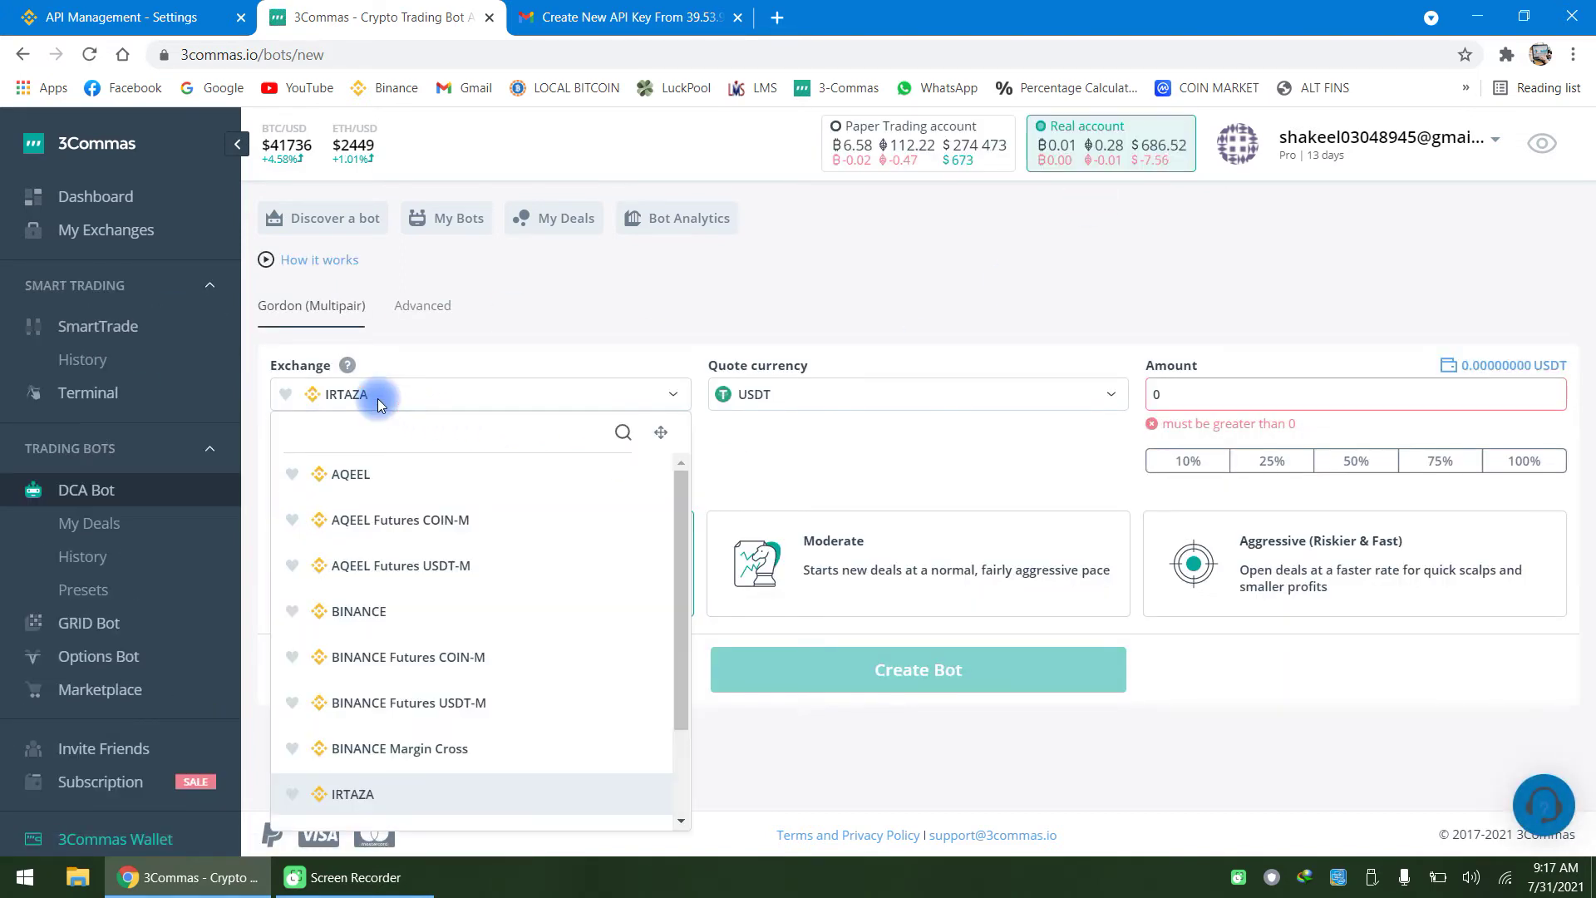
{"action": "scroll", "coordinate": [399, 573], "scroll_direction": "down", "scroll_amount": 2}
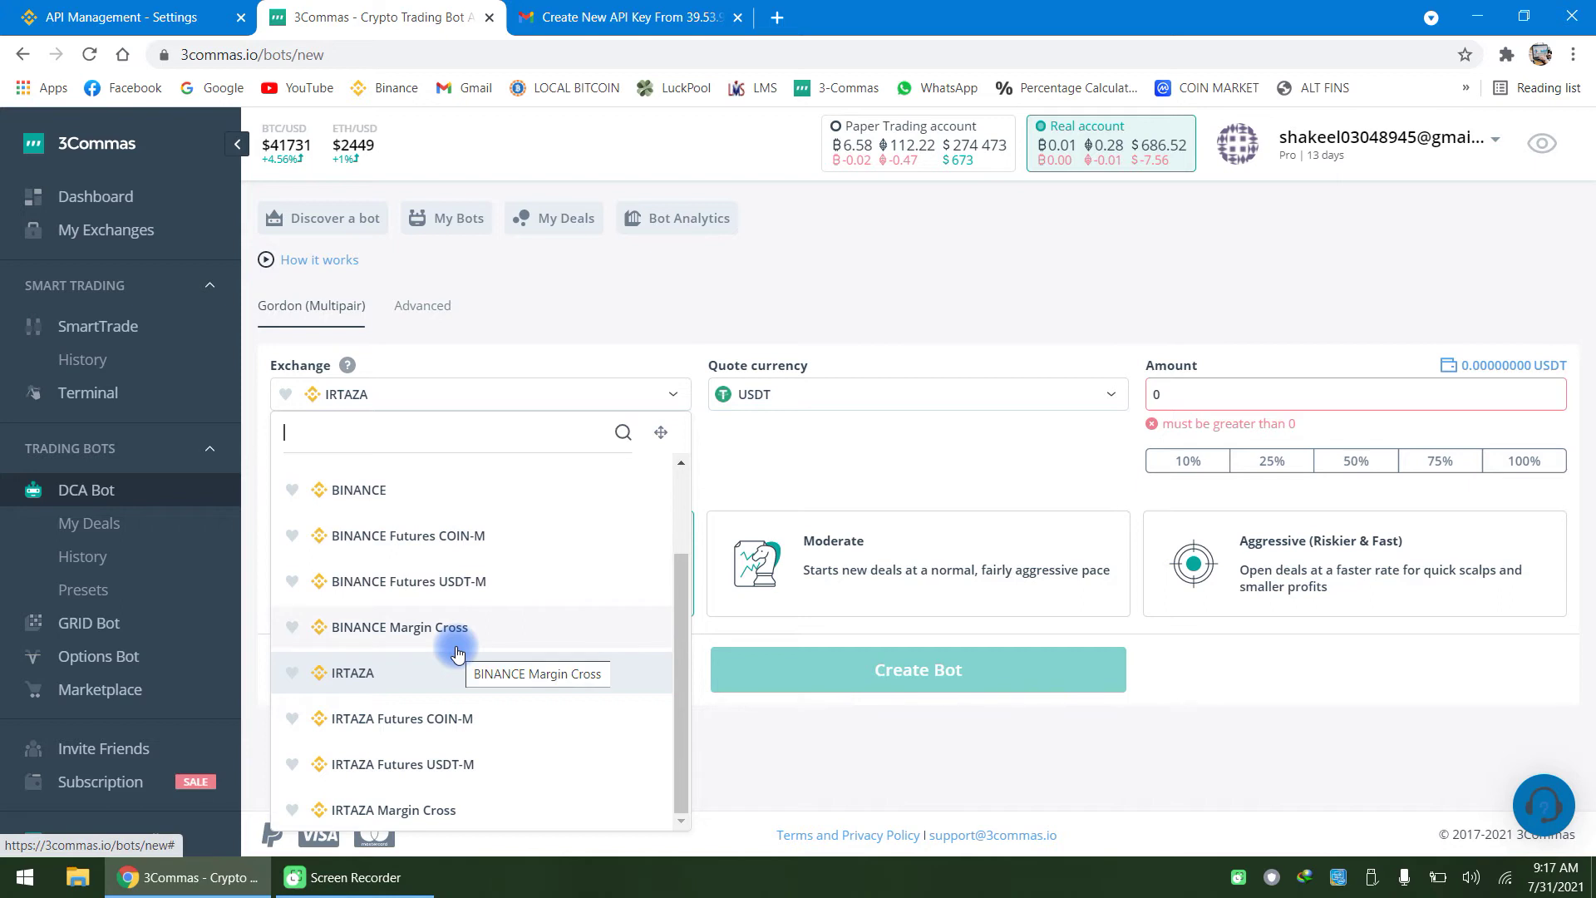
{"action": "scroll", "coordinate": [456, 653], "scroll_direction": "up", "scroll_amount": 2}
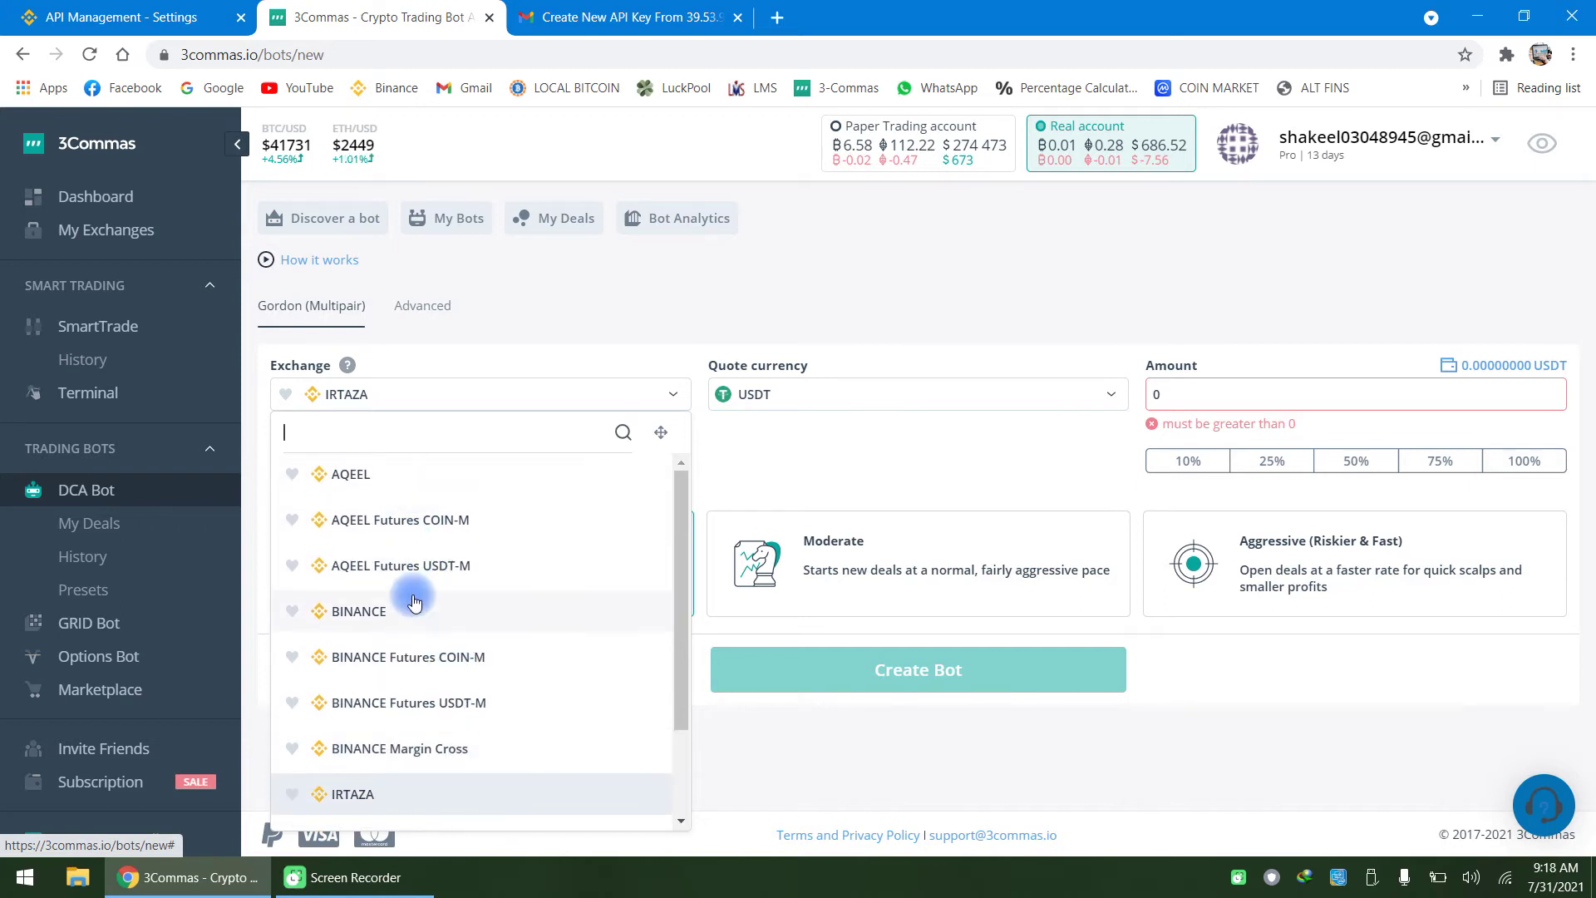
{"action": "scroll", "coordinate": [415, 601], "scroll_direction": "down", "scroll_amount": 2}
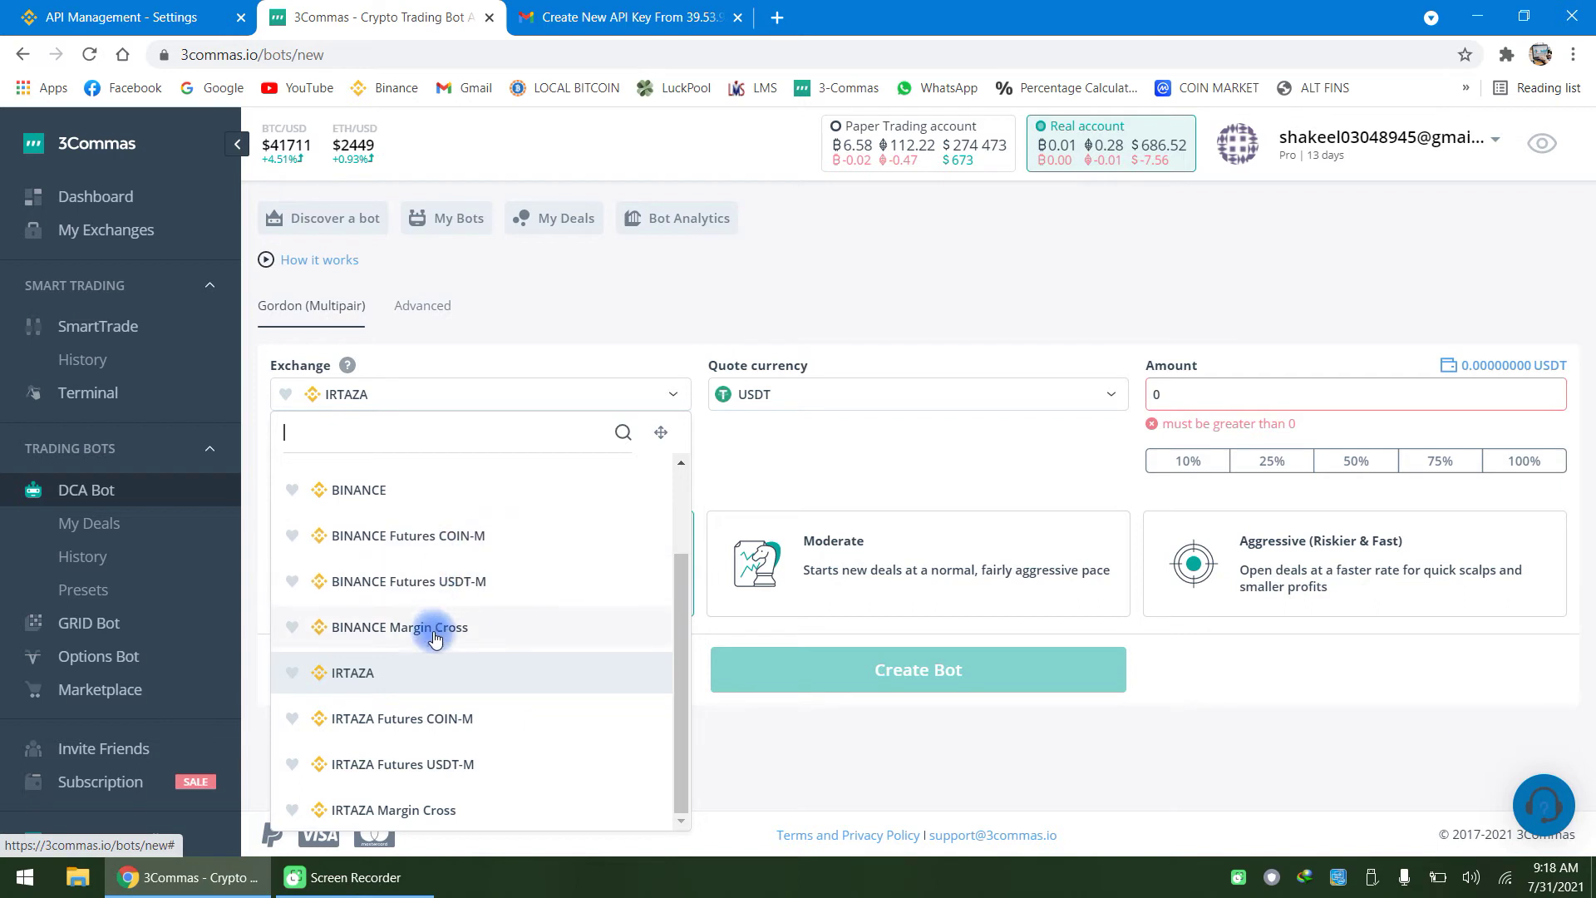
{"action": "left_click", "coordinate": [363, 680]}
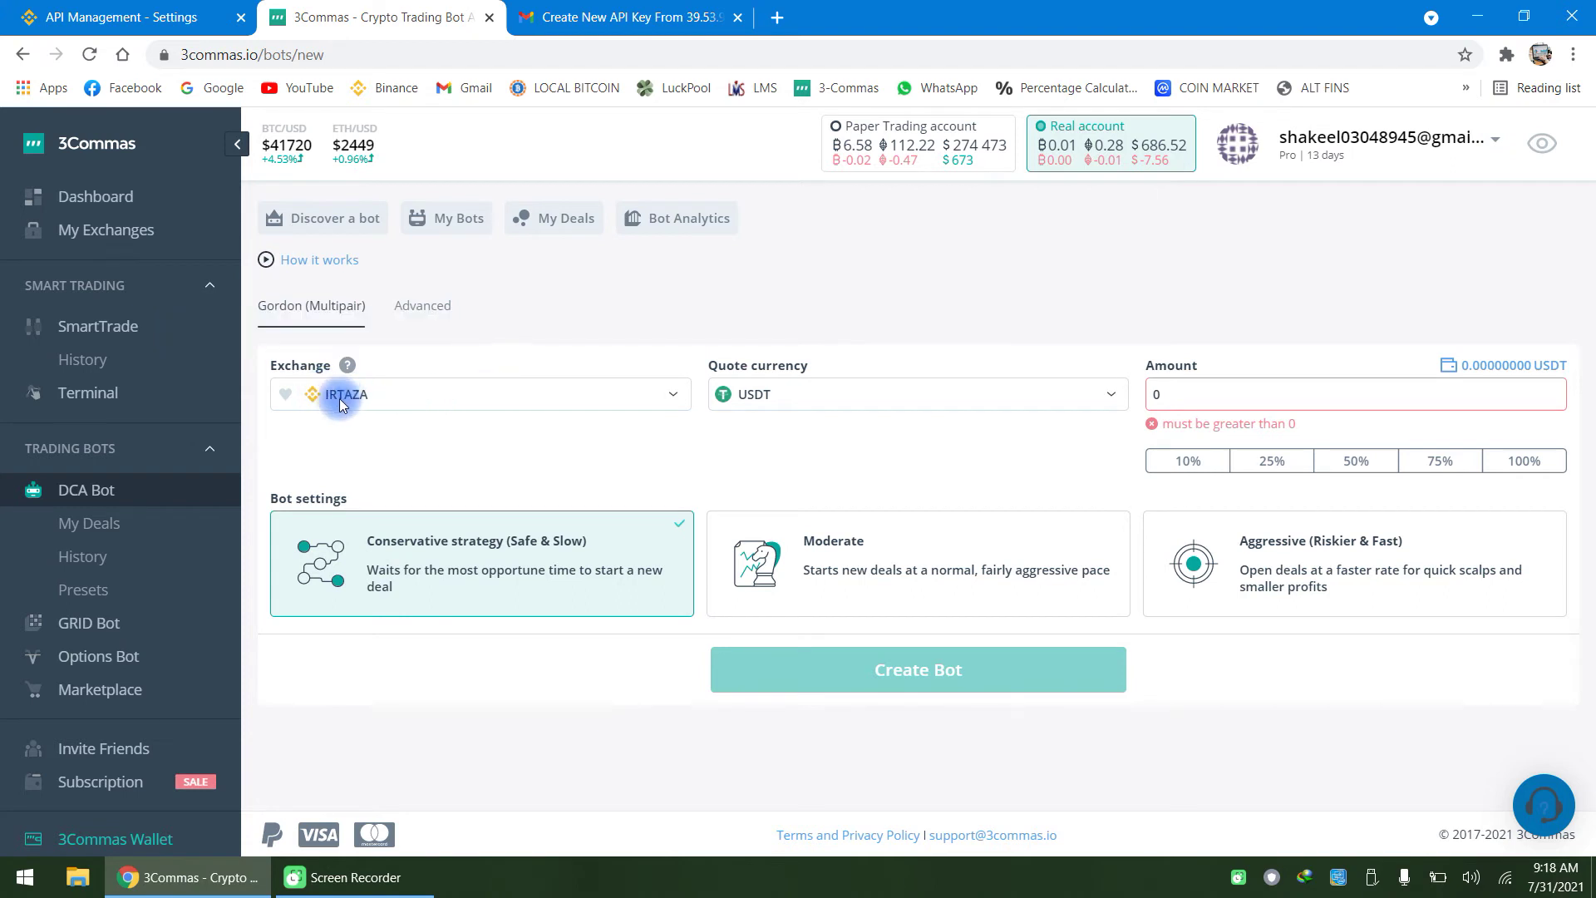
Keep USDT as quote currency and switch to the Paper Trading account.
{"action": "left_click", "coordinate": [812, 398]}
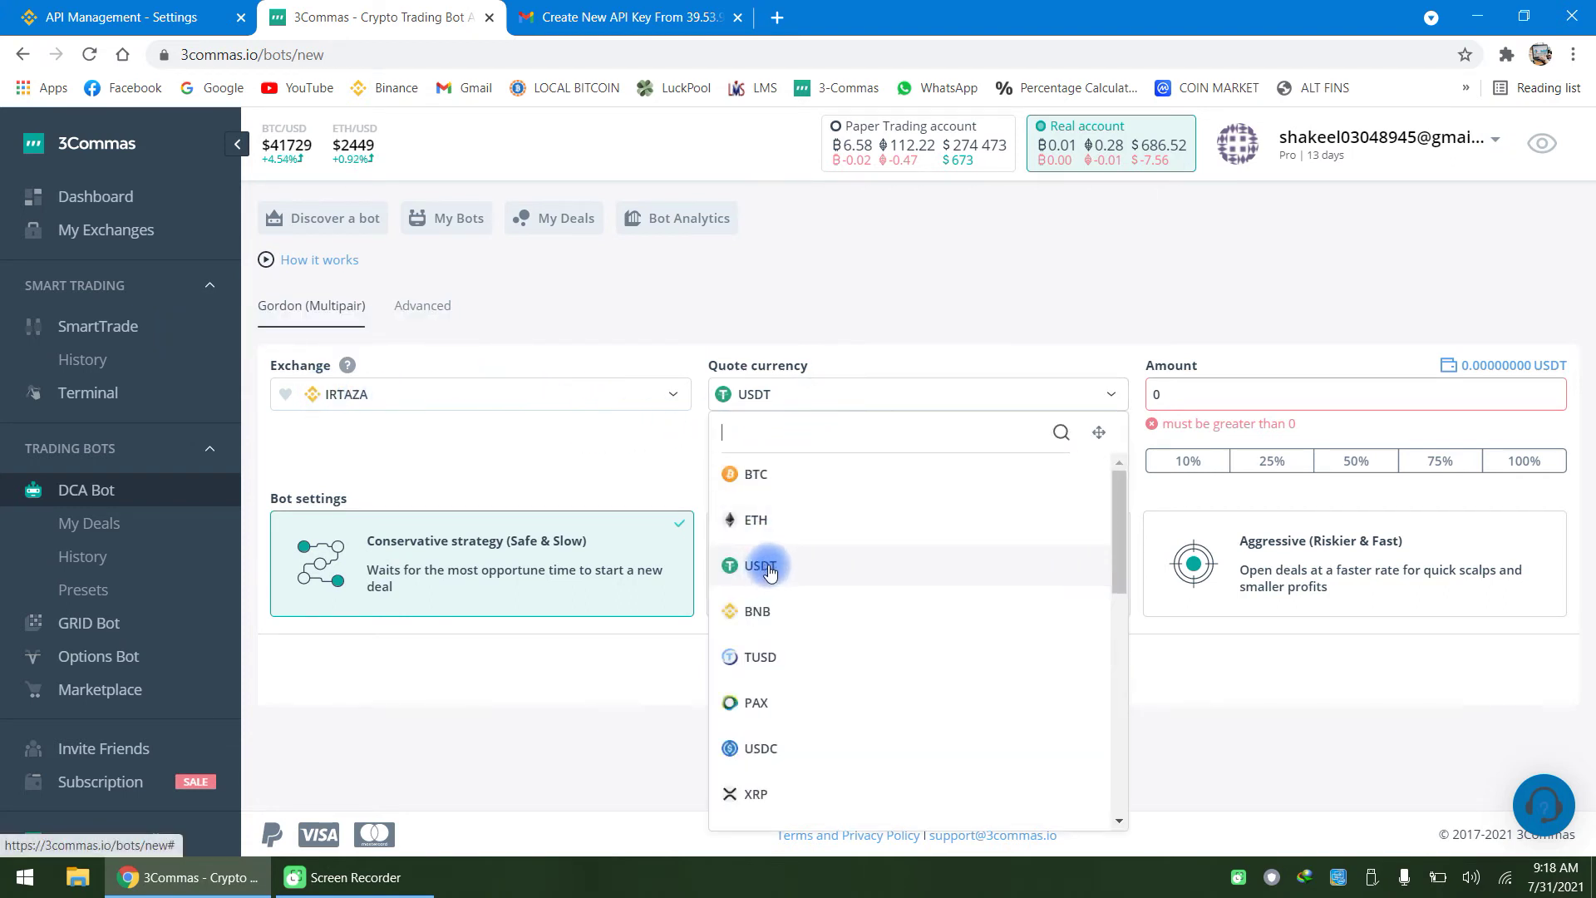
{"action": "left_click", "coordinate": [769, 572]}
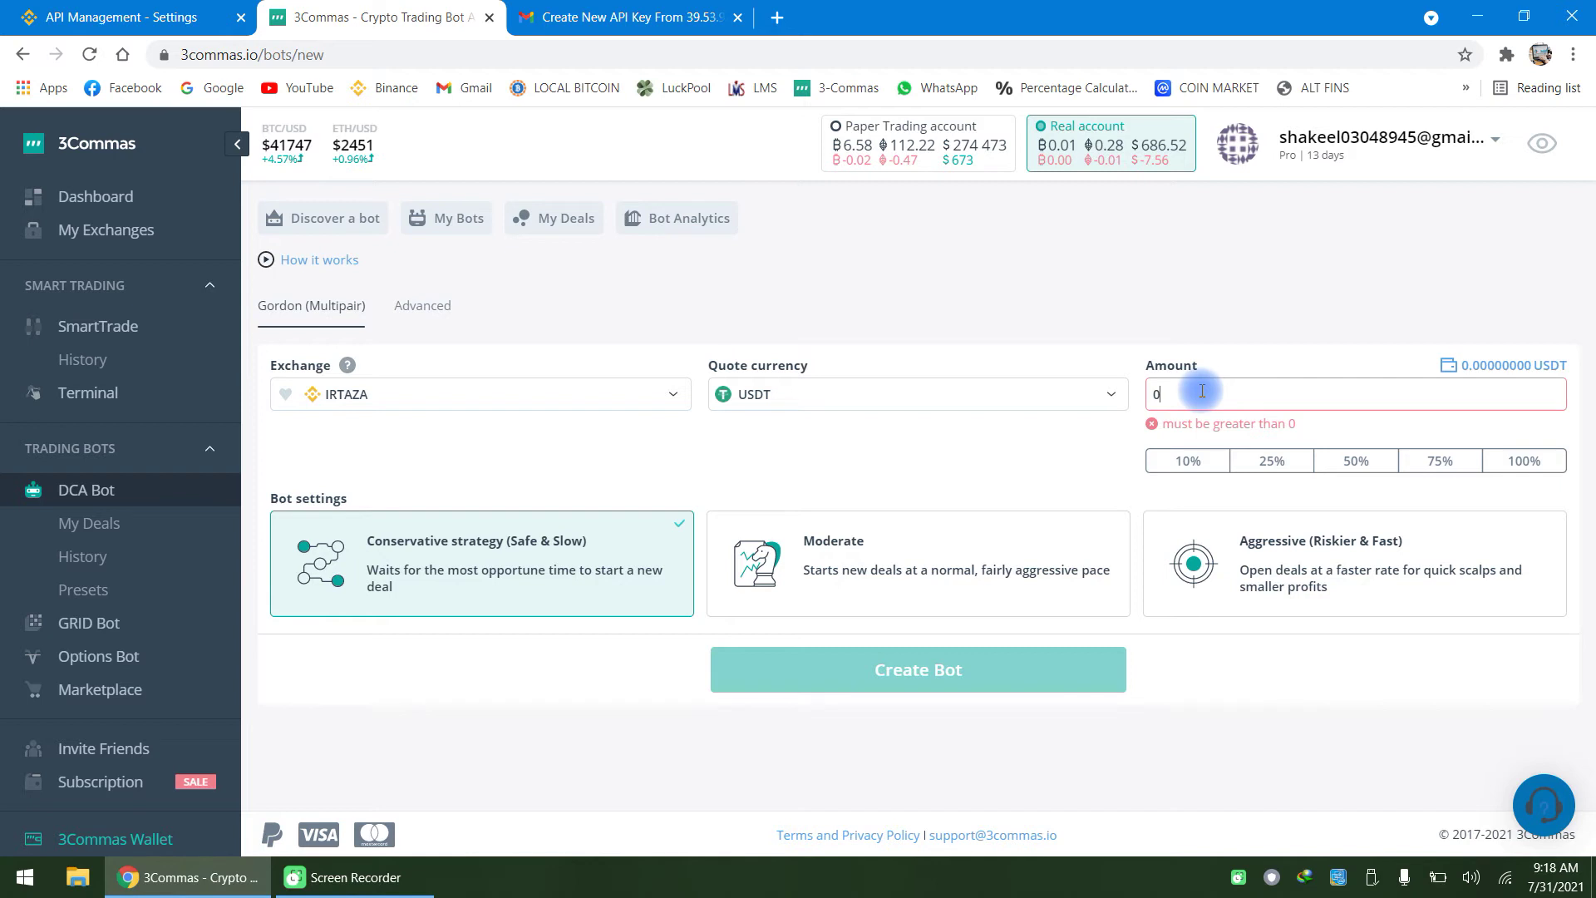
{"action": "left_click", "coordinate": [938, 156]}
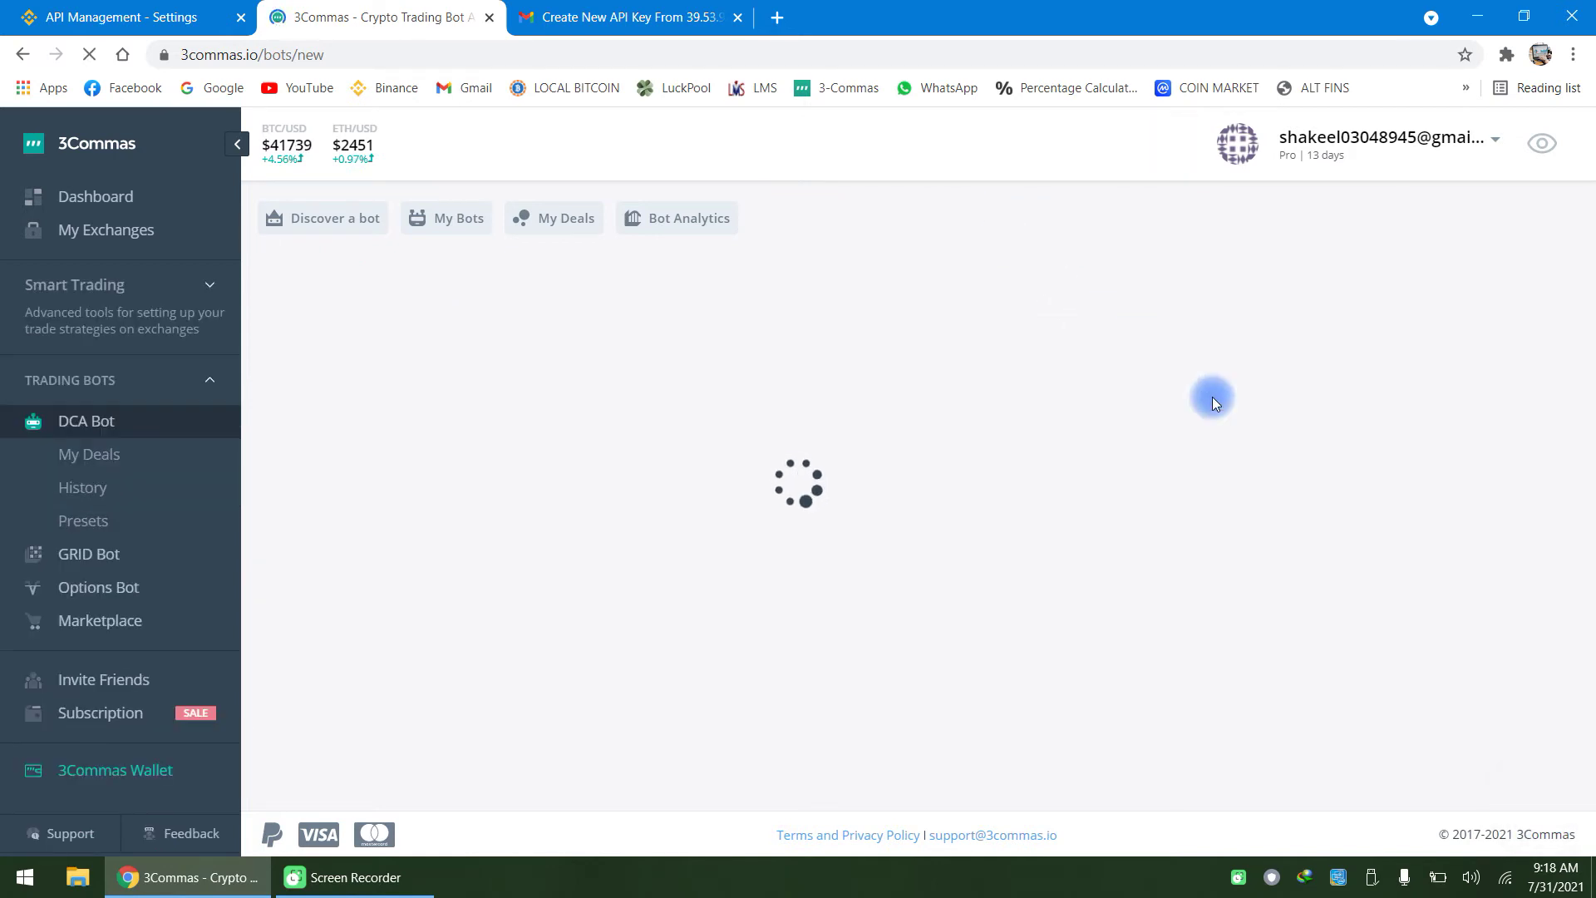
Set the amount to 200 USDT, choose the Moderate strategy and create the bot.
{"action": "double_click", "coordinate": [1226, 394]}
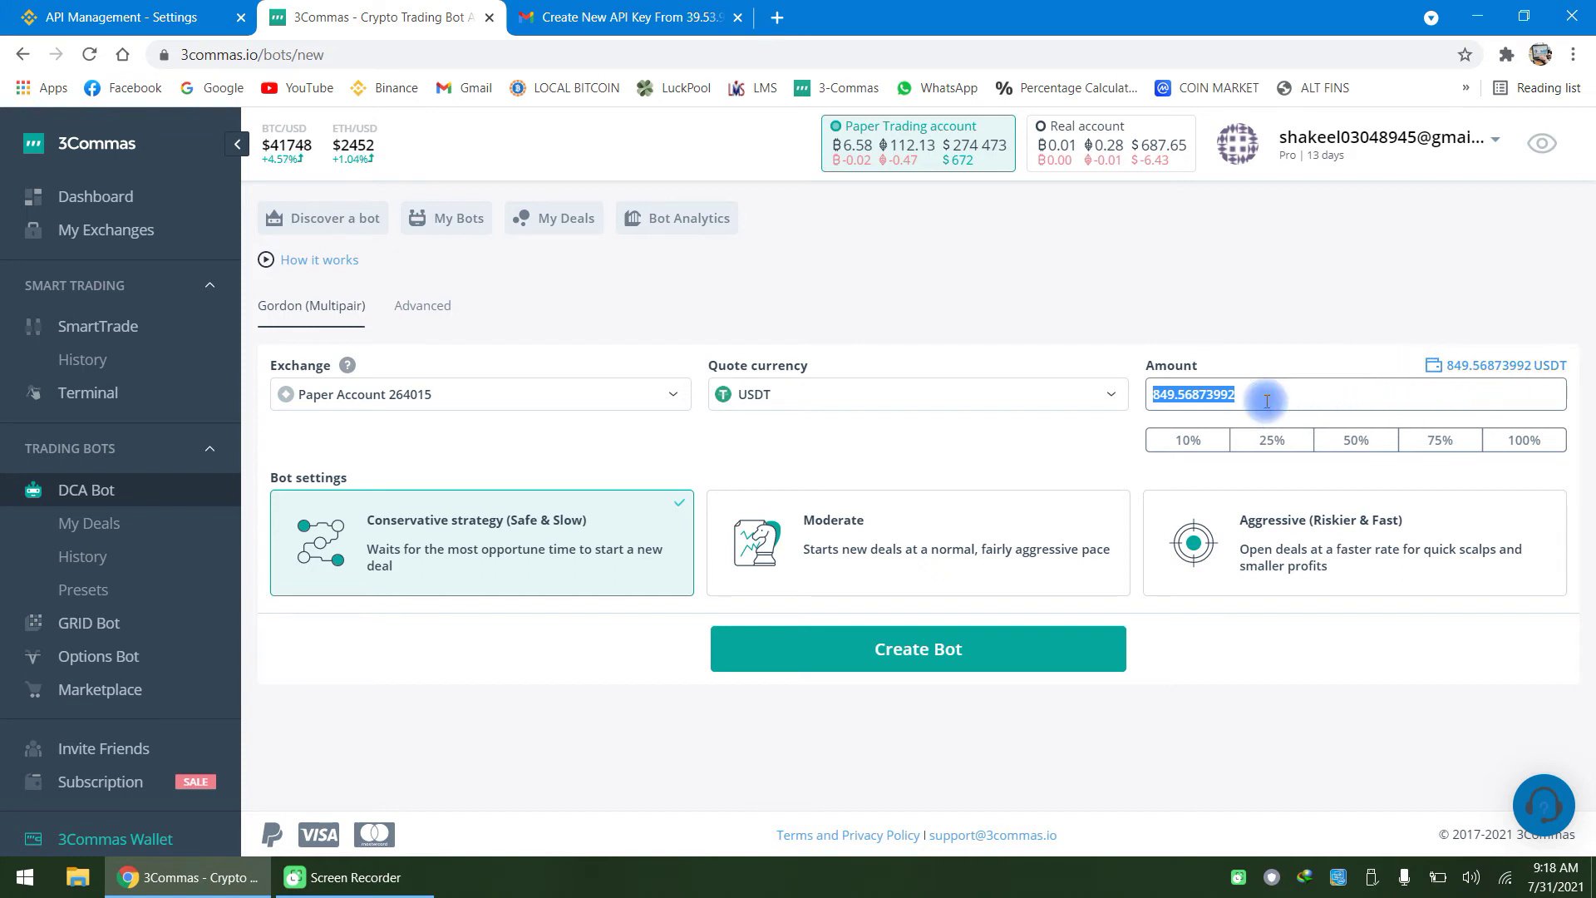
{"action": "type", "text": "200"}
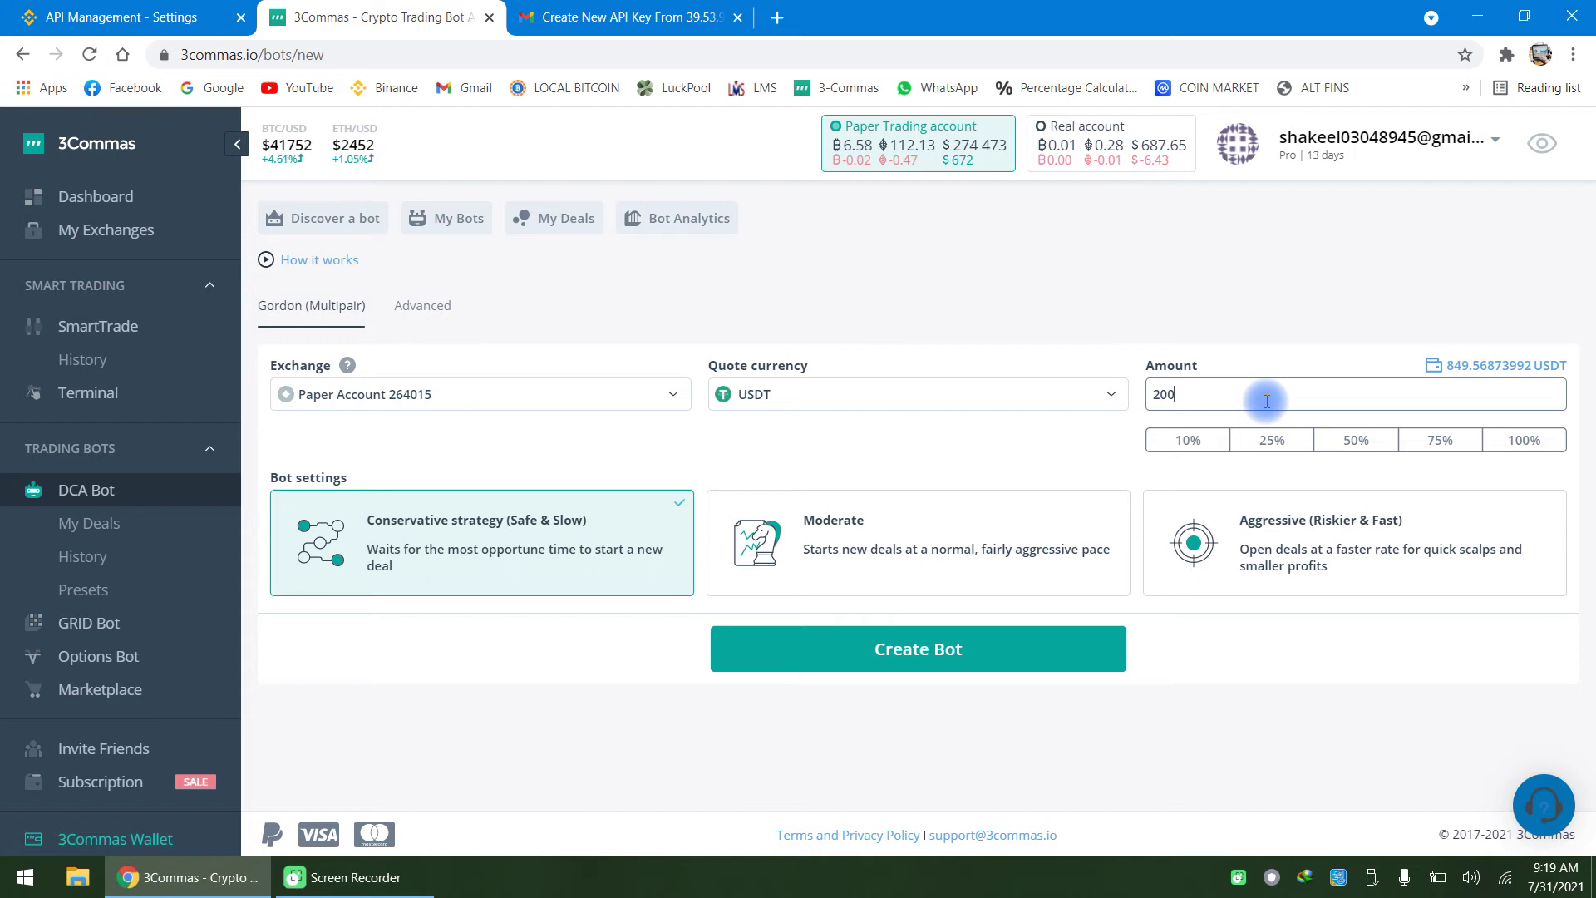
{"action": "left_click", "coordinate": [952, 539]}
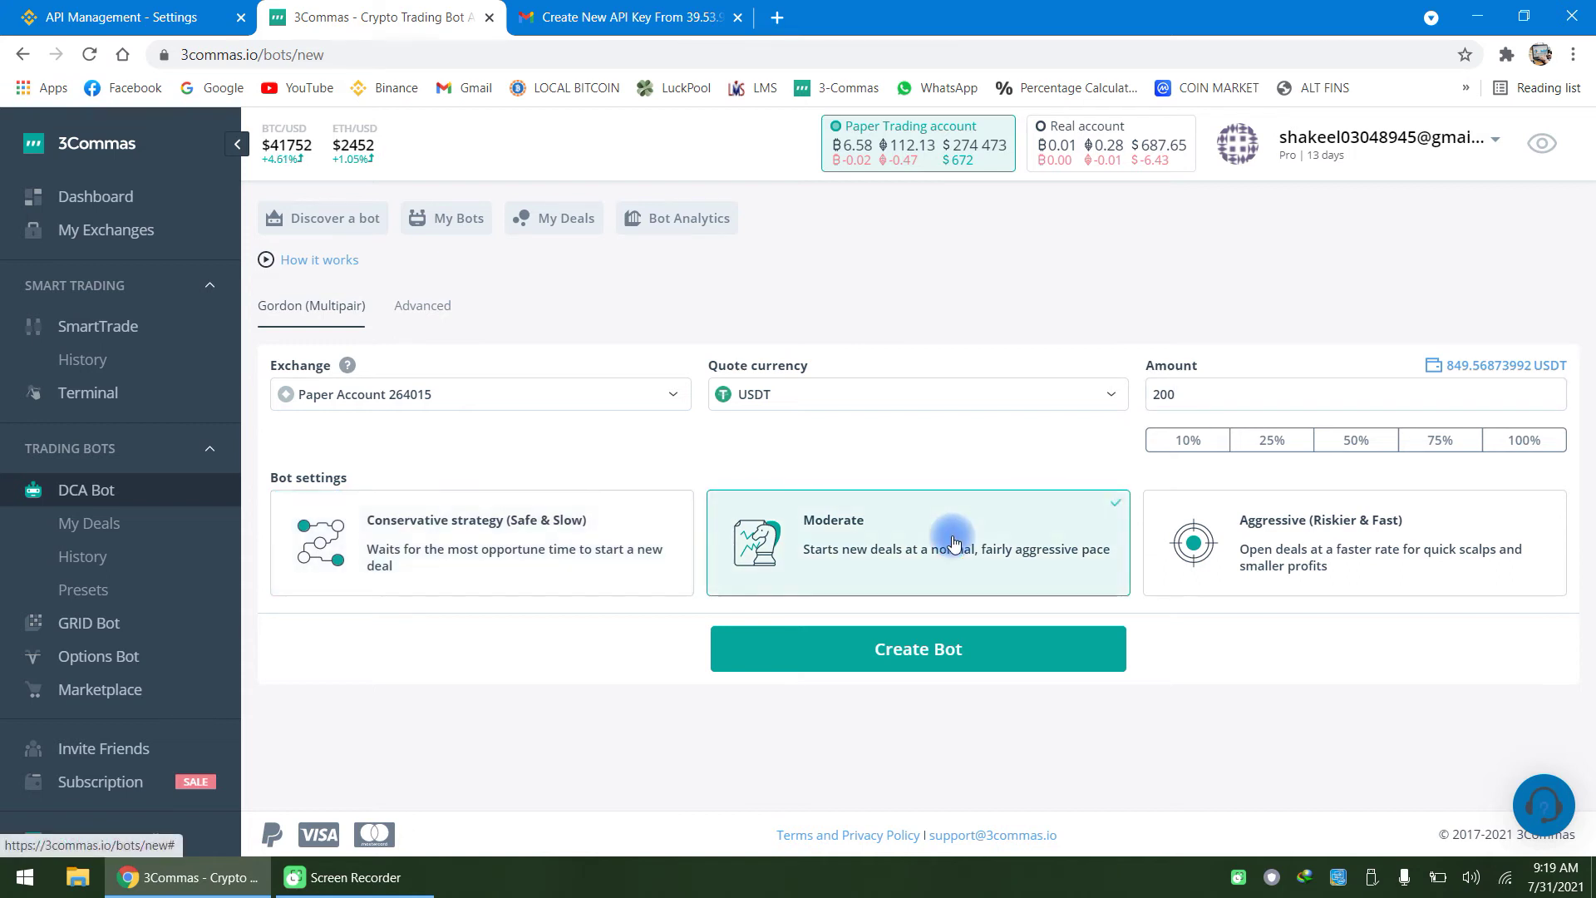
{"action": "left_click", "coordinate": [964, 658]}
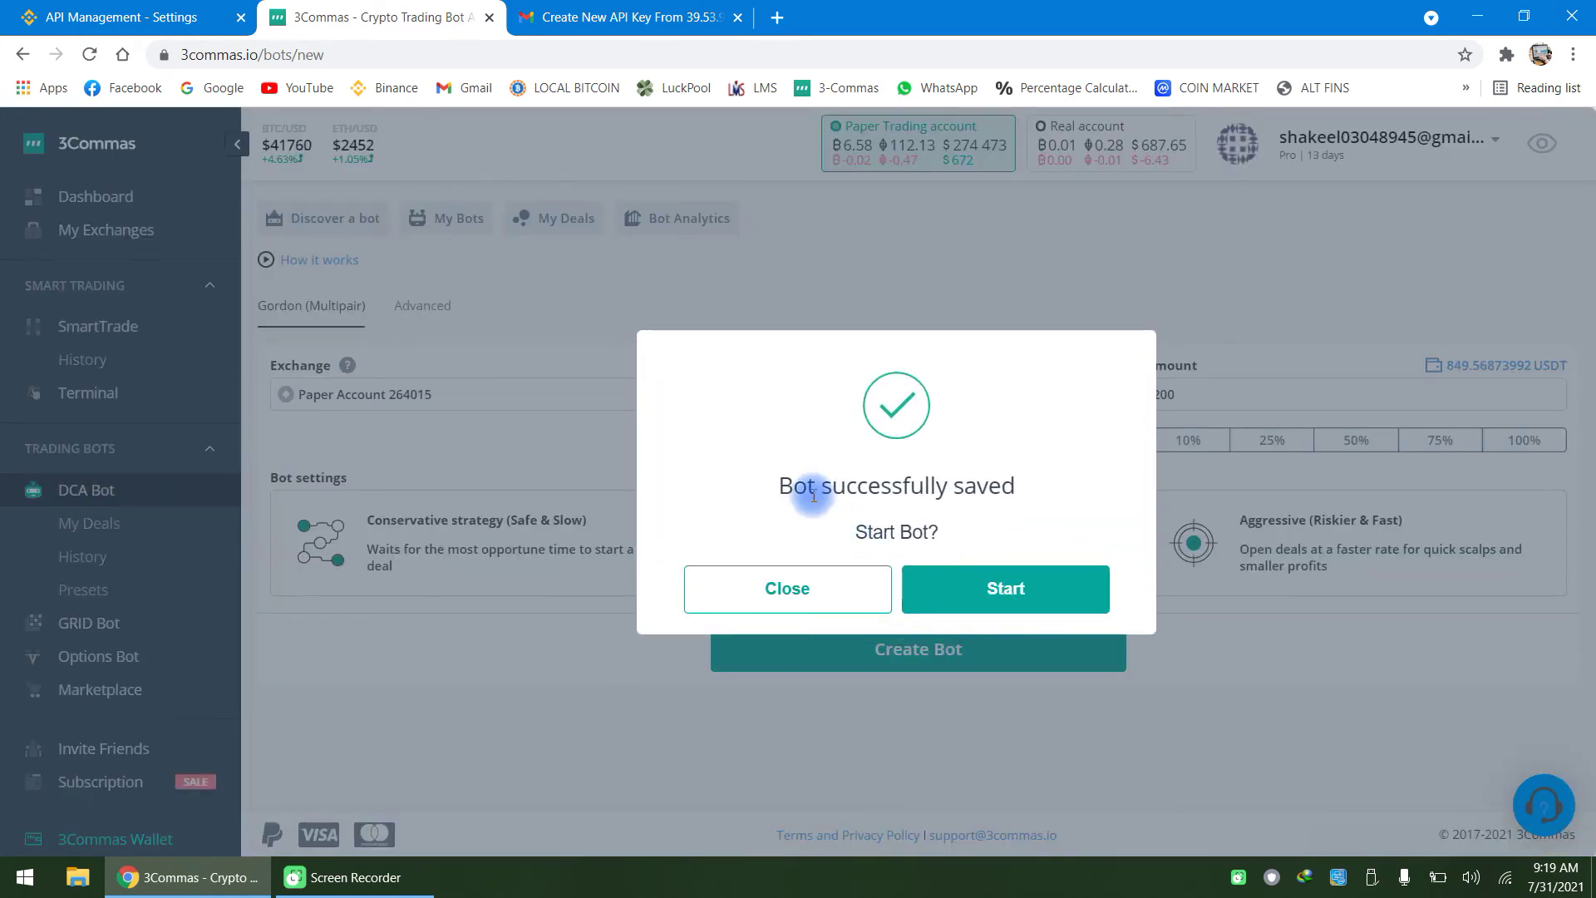
Start the saved Gordon bot and dismiss the 'Bot is turned on' notice.
{"action": "left_click_drag", "start_coordinate": [789, 489], "coordinate": [1040, 487]}
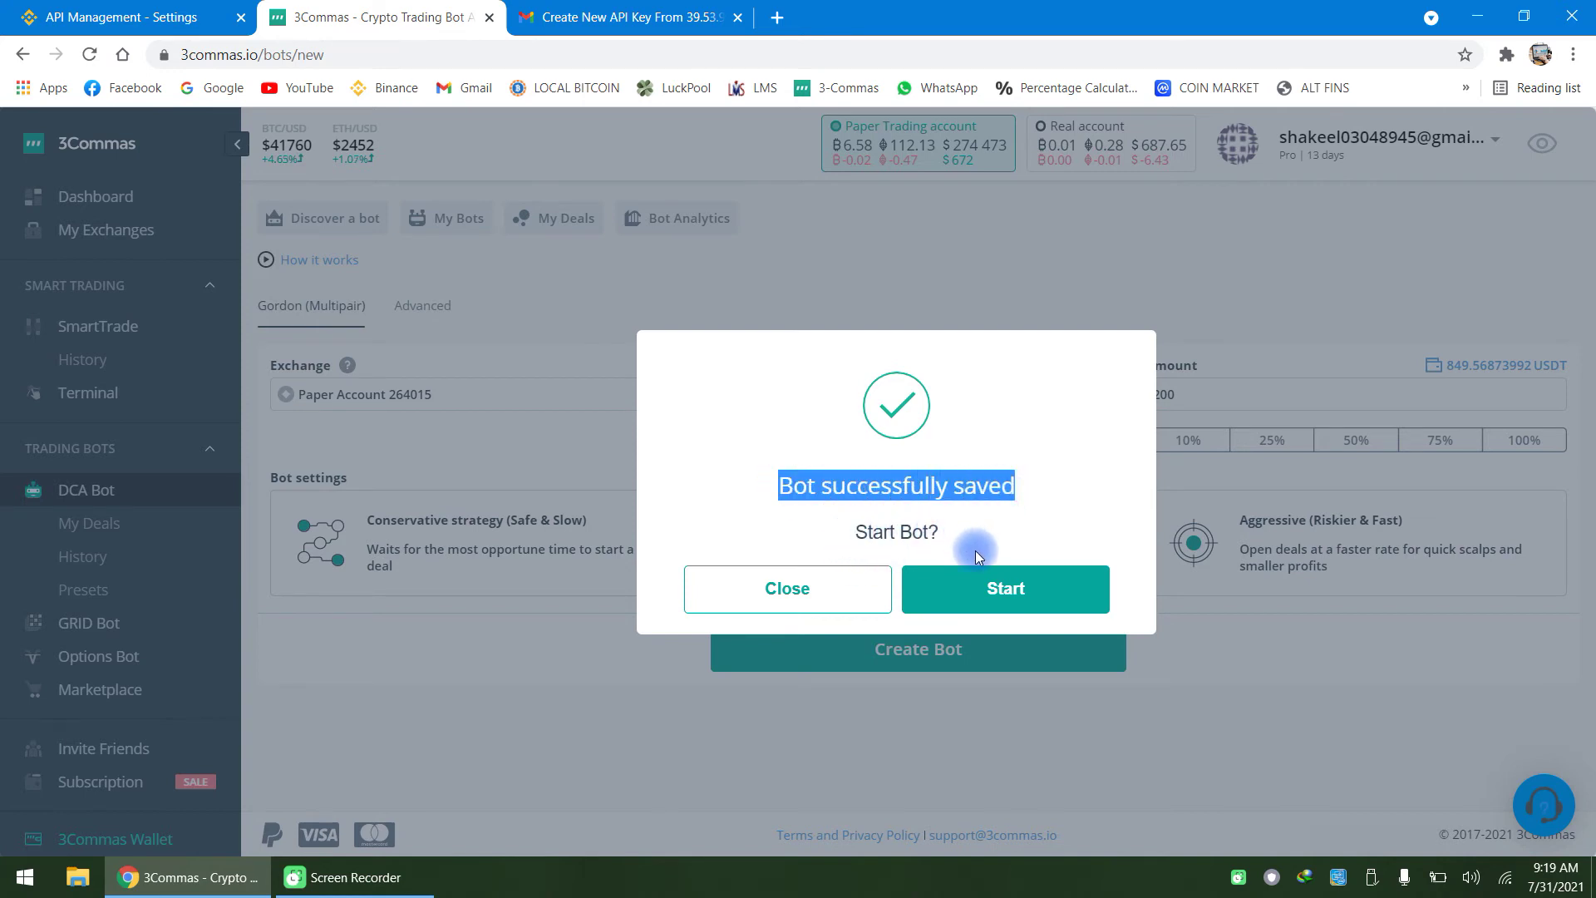
{"action": "left_click", "coordinate": [996, 592]}
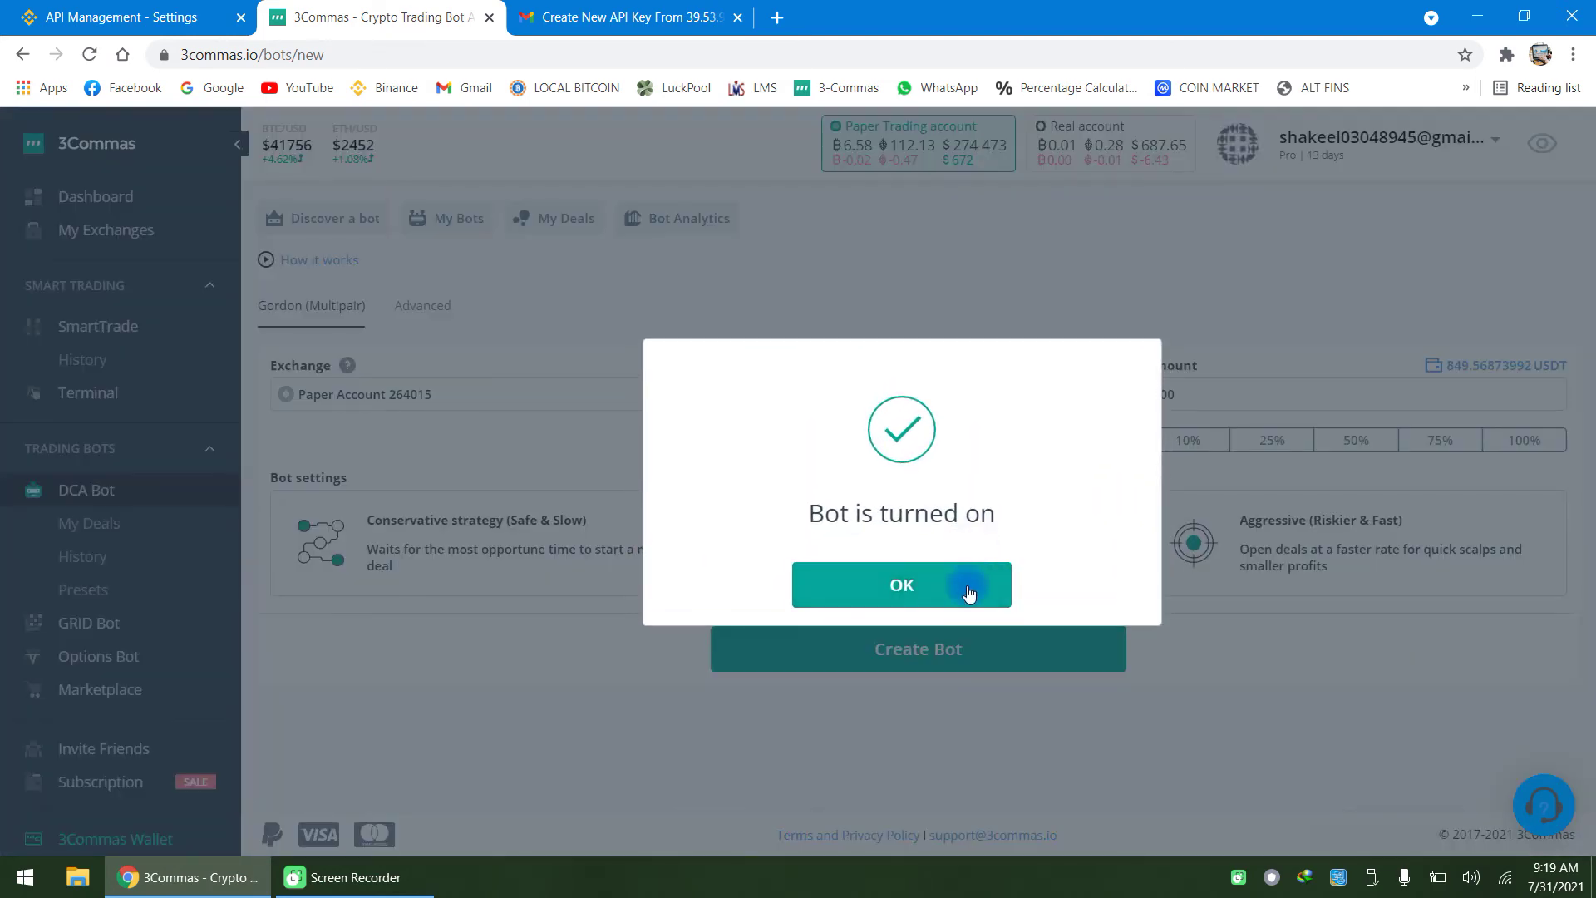
{"action": "left_click", "coordinate": [959, 592]}
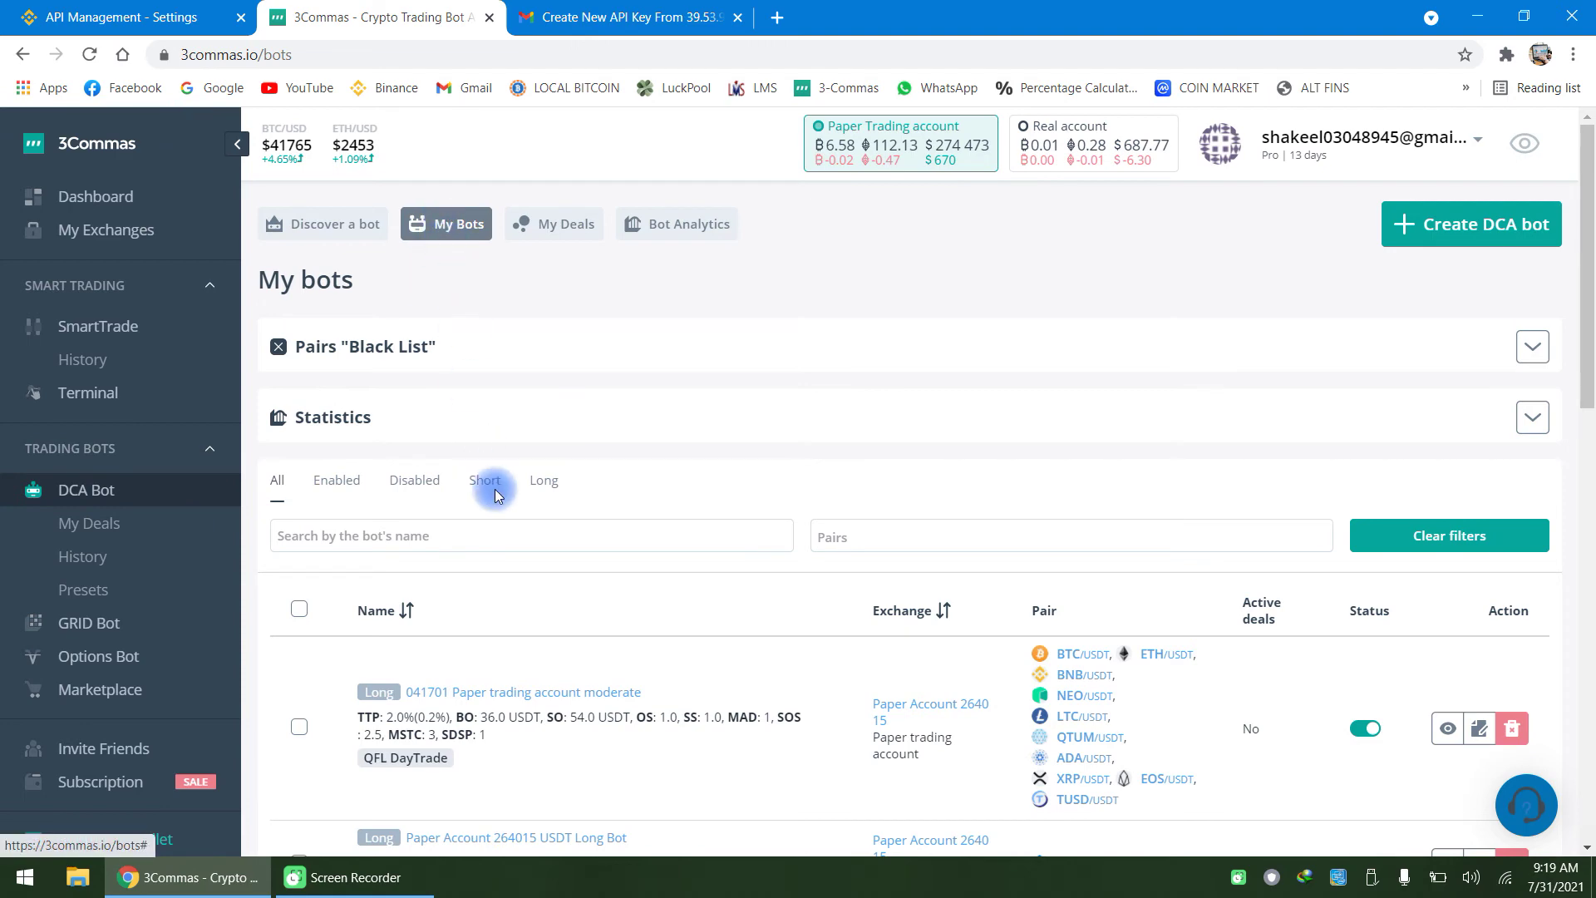
{"action": "scroll", "coordinate": [496, 489], "scroll_direction": "down", "scroll_amount": 2}
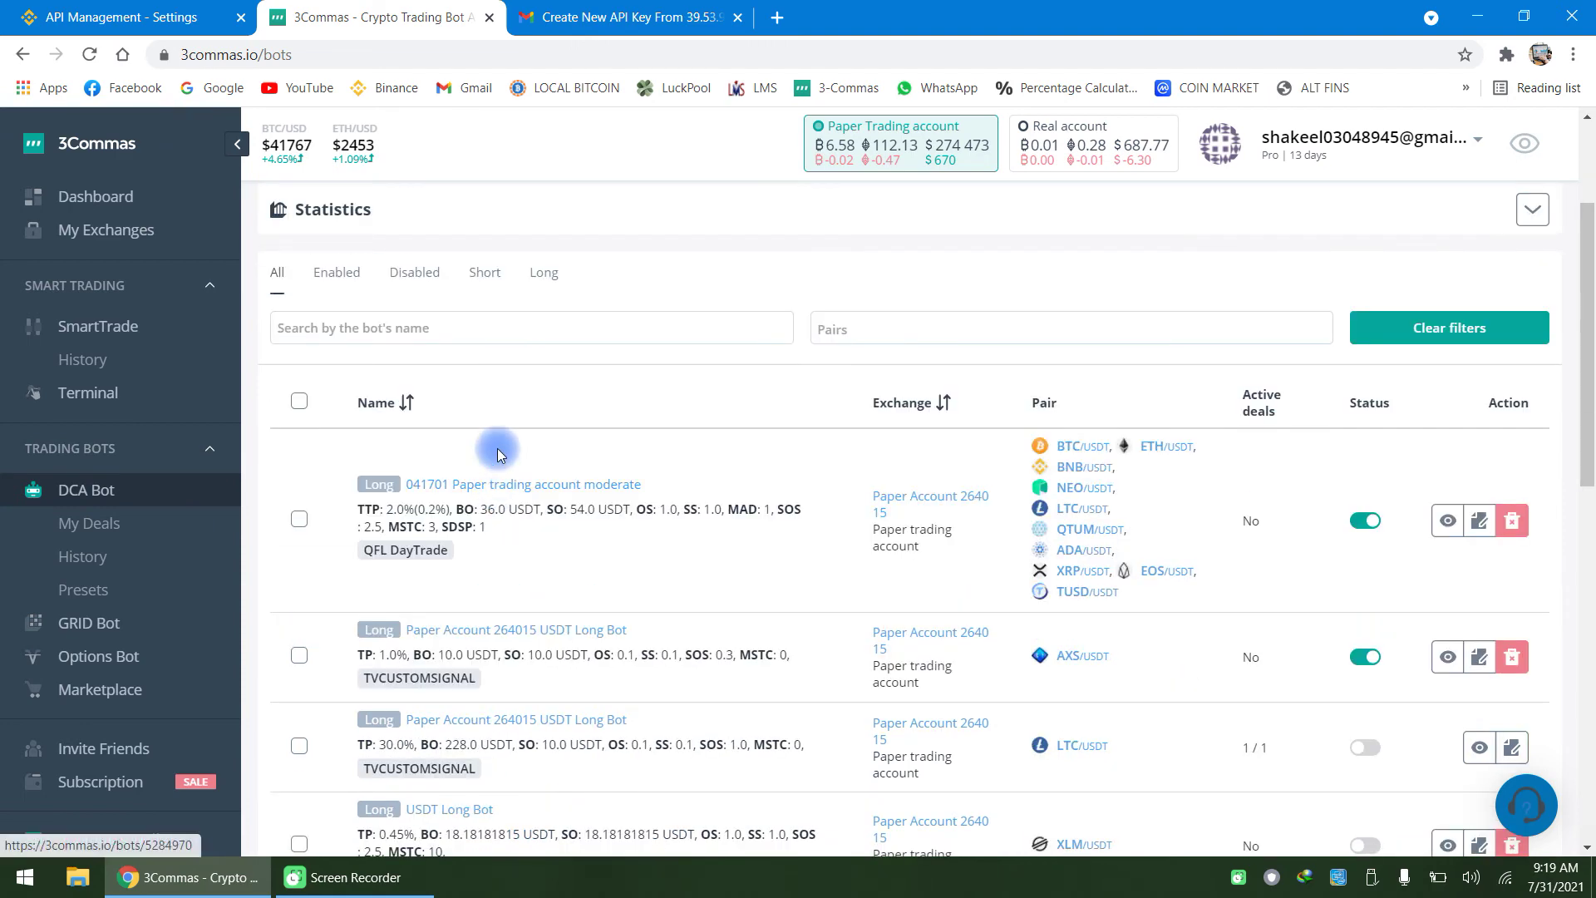
{"action": "scroll", "coordinate": [429, 496], "scroll_direction": "down", "scroll_amount": 2}
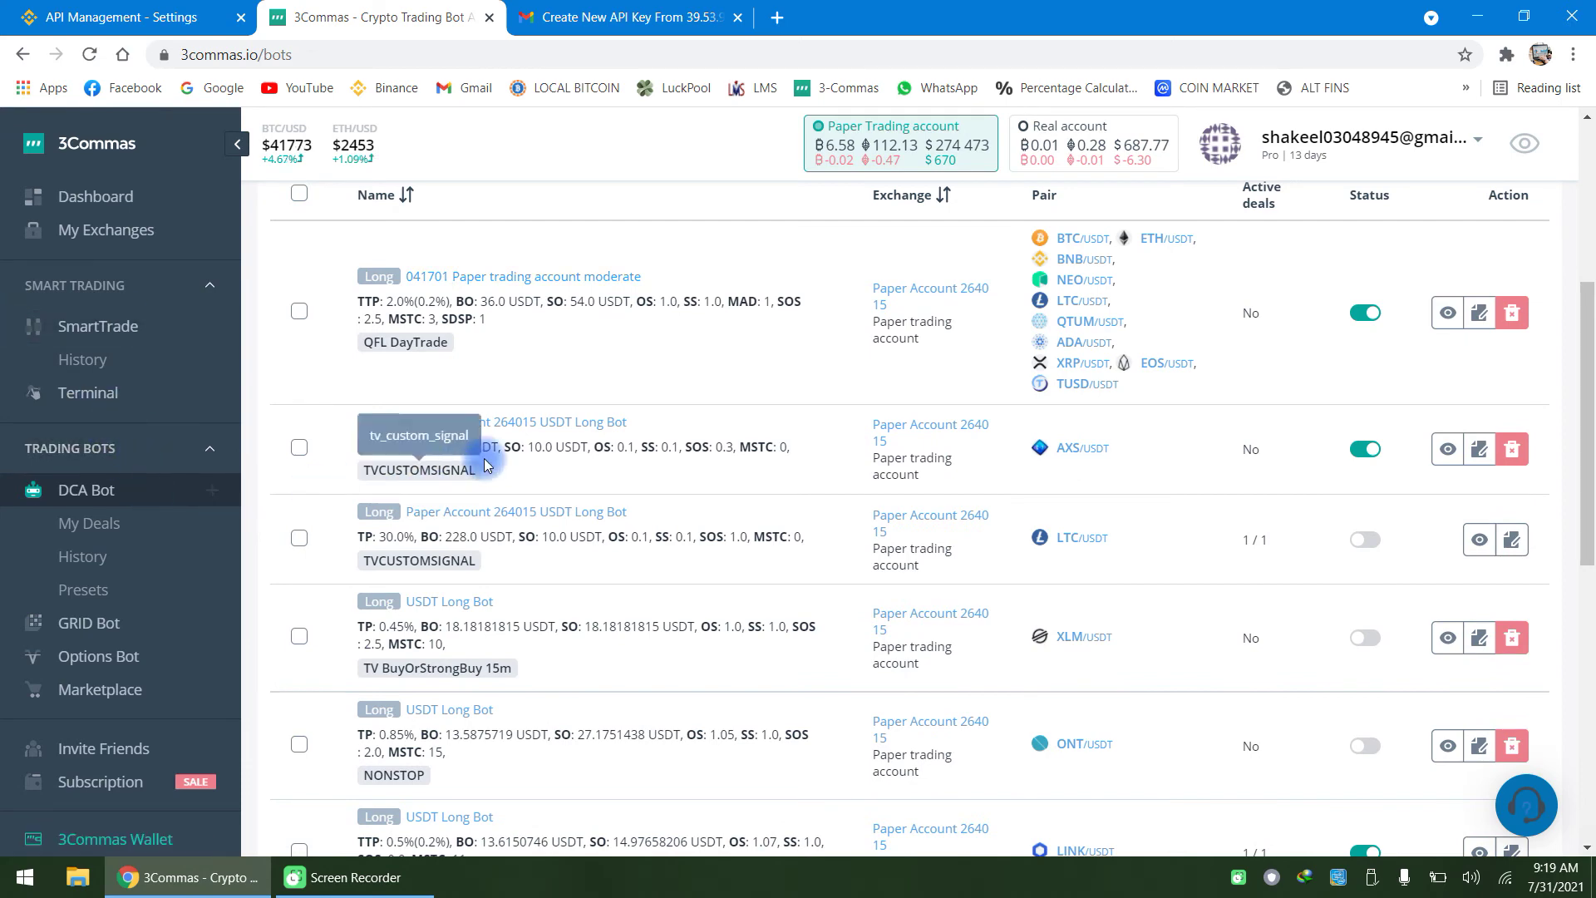
{"action": "scroll", "coordinate": [756, 532], "scroll_direction": "up", "scroll_amount": 3}
{"action": "scroll", "coordinate": [756, 542], "scroll_direction": "down", "scroll_amount": 2}
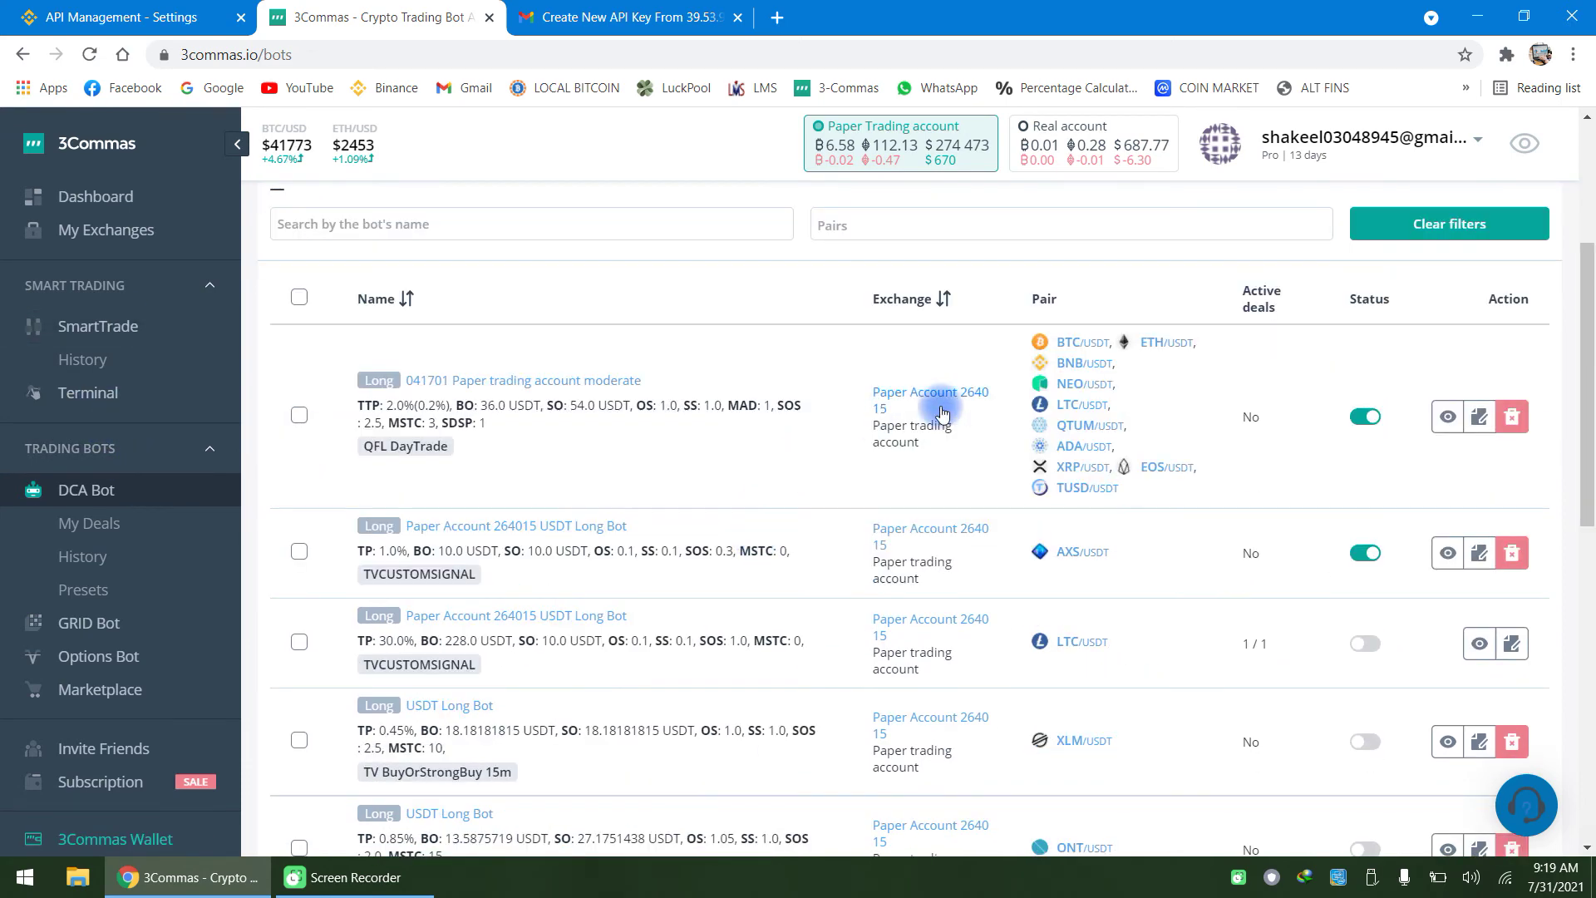
{"action": "scroll", "coordinate": [593, 510], "scroll_direction": "down", "scroll_amount": 2}
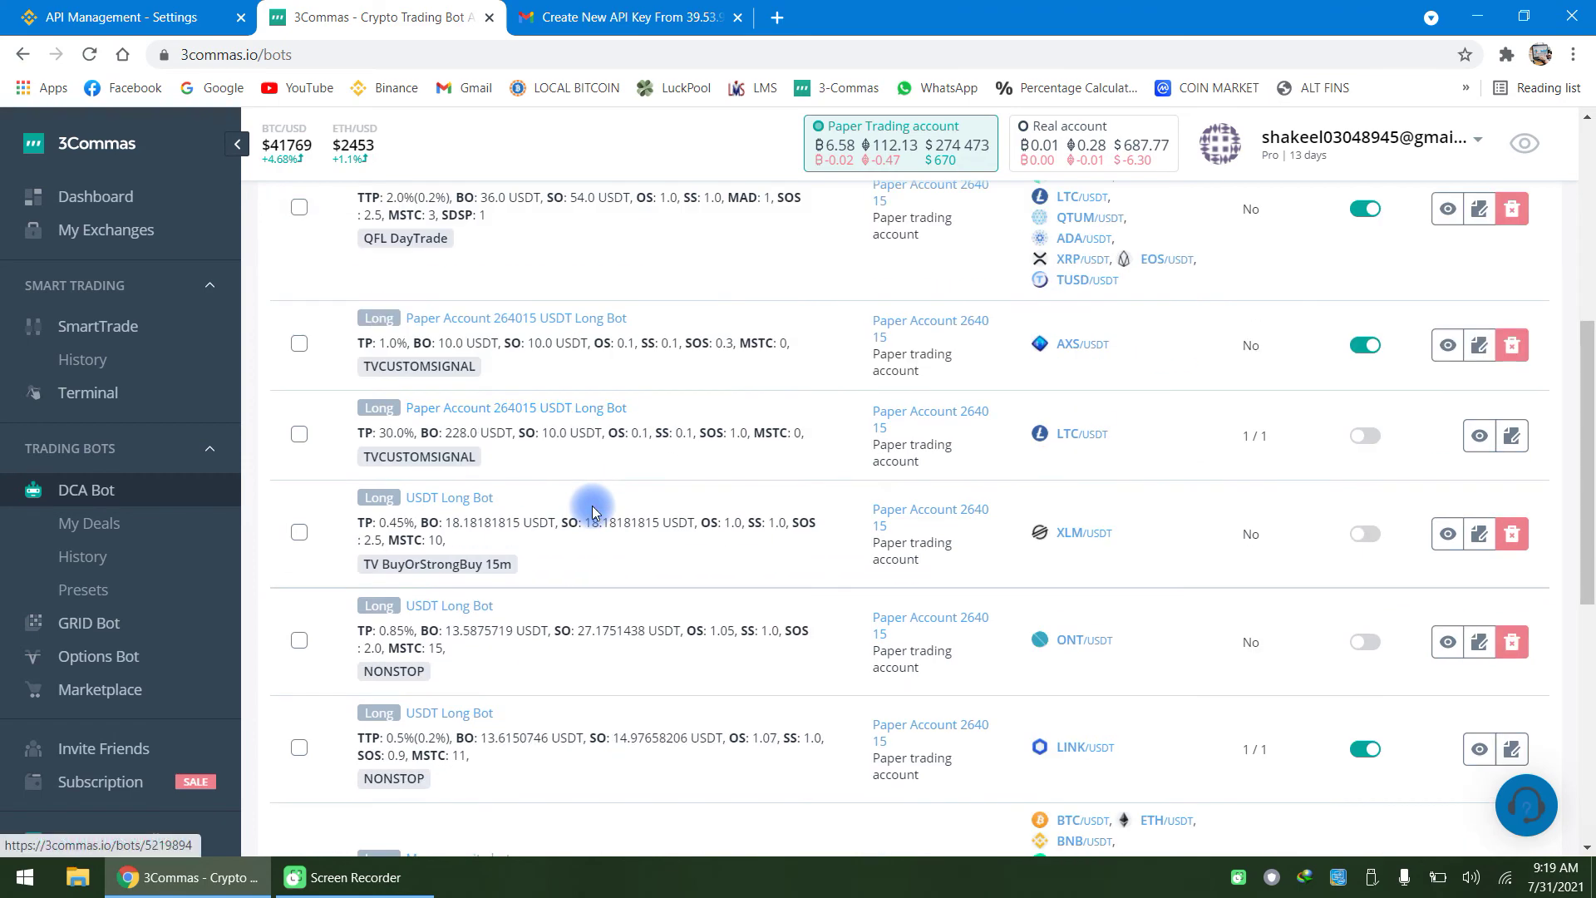
{"action": "scroll", "coordinate": [593, 511], "scroll_direction": "down", "scroll_amount": 4}
{"action": "scroll", "coordinate": [593, 511], "scroll_direction": "up", "scroll_amount": 8}
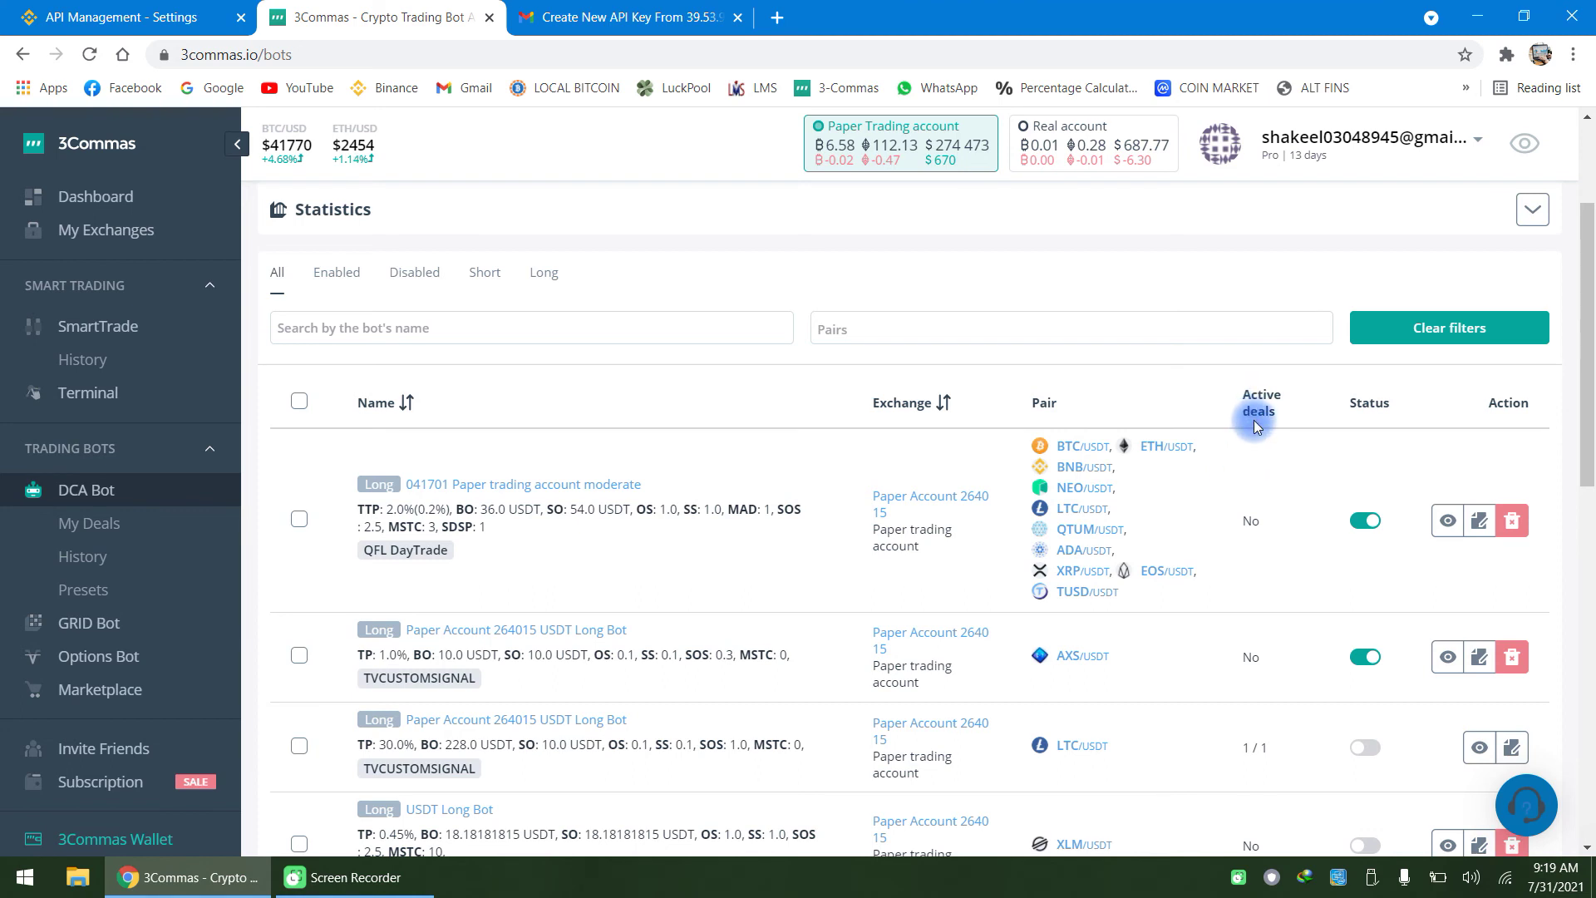
{"action": "left_click_drag", "start_coordinate": [1247, 397], "coordinate": [1287, 423]}
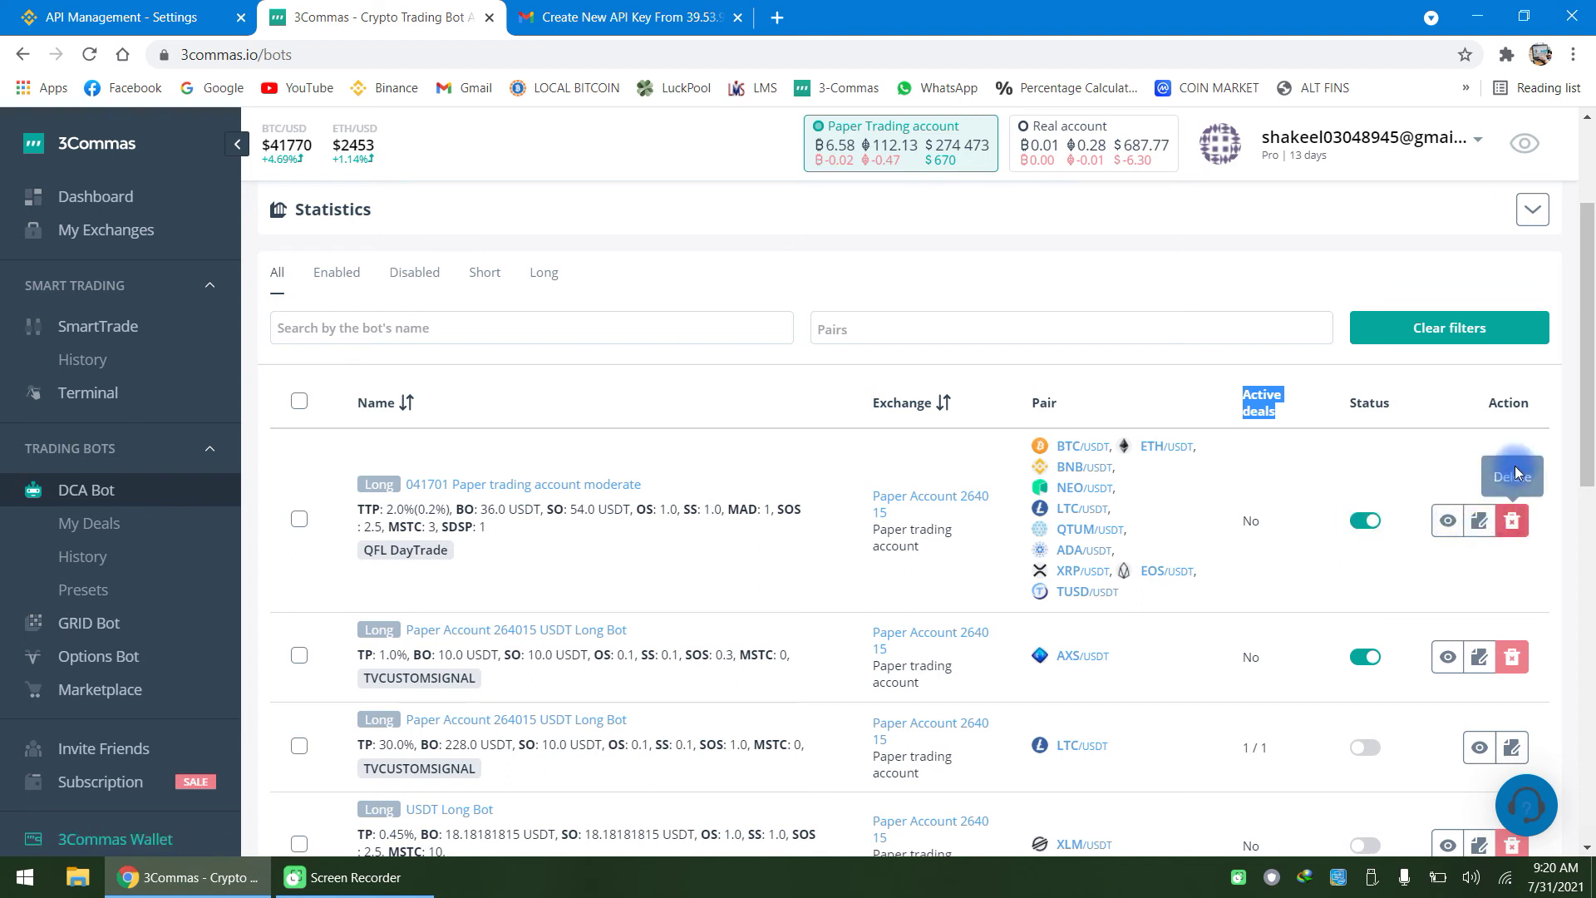
{"action": "left_click", "coordinate": [1450, 524]}
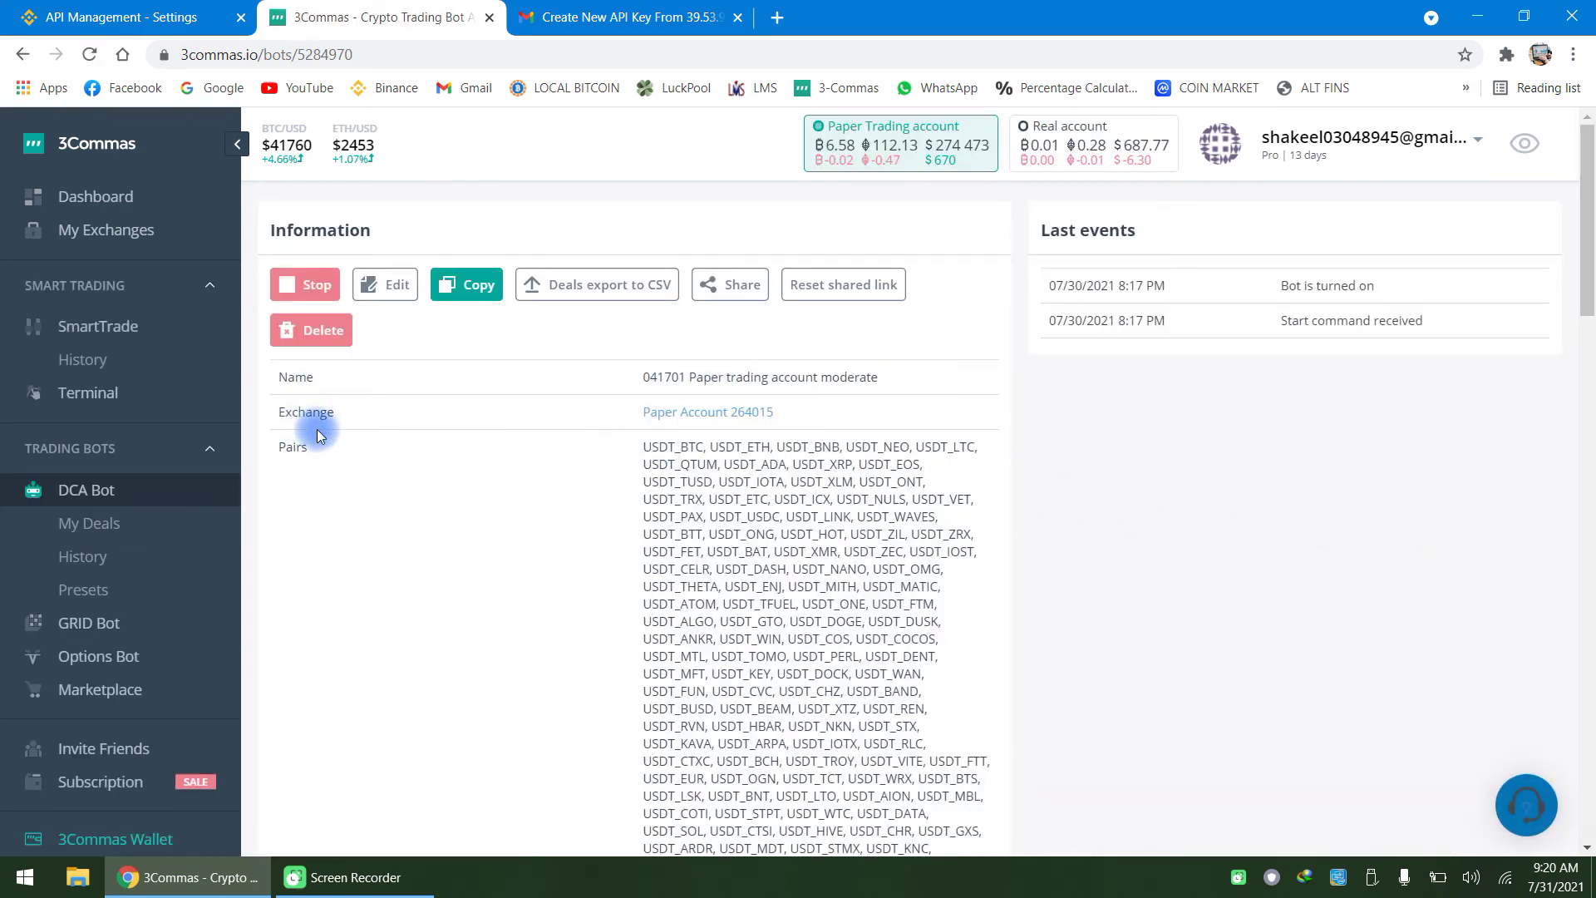
{"action": "scroll", "coordinate": [417, 496], "scroll_direction": "down", "scroll_amount": 4}
{"action": "scroll", "coordinate": [737, 533], "scroll_direction": "down", "scroll_amount": 10}
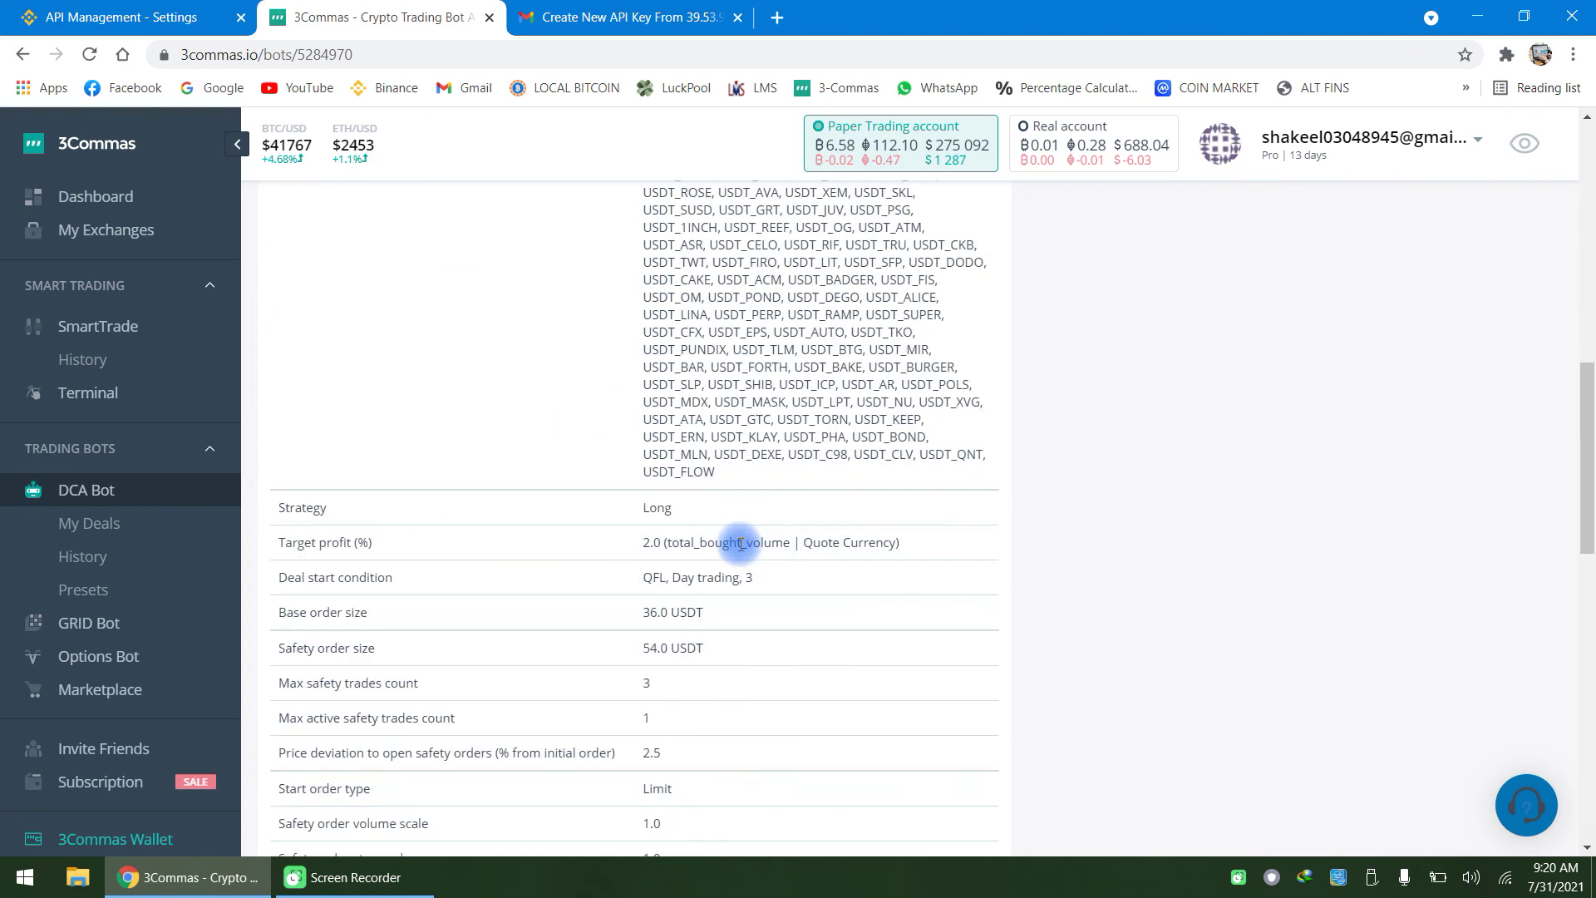
{"action": "left_click_drag", "start_coordinate": [639, 302], "coordinate": [667, 304]}
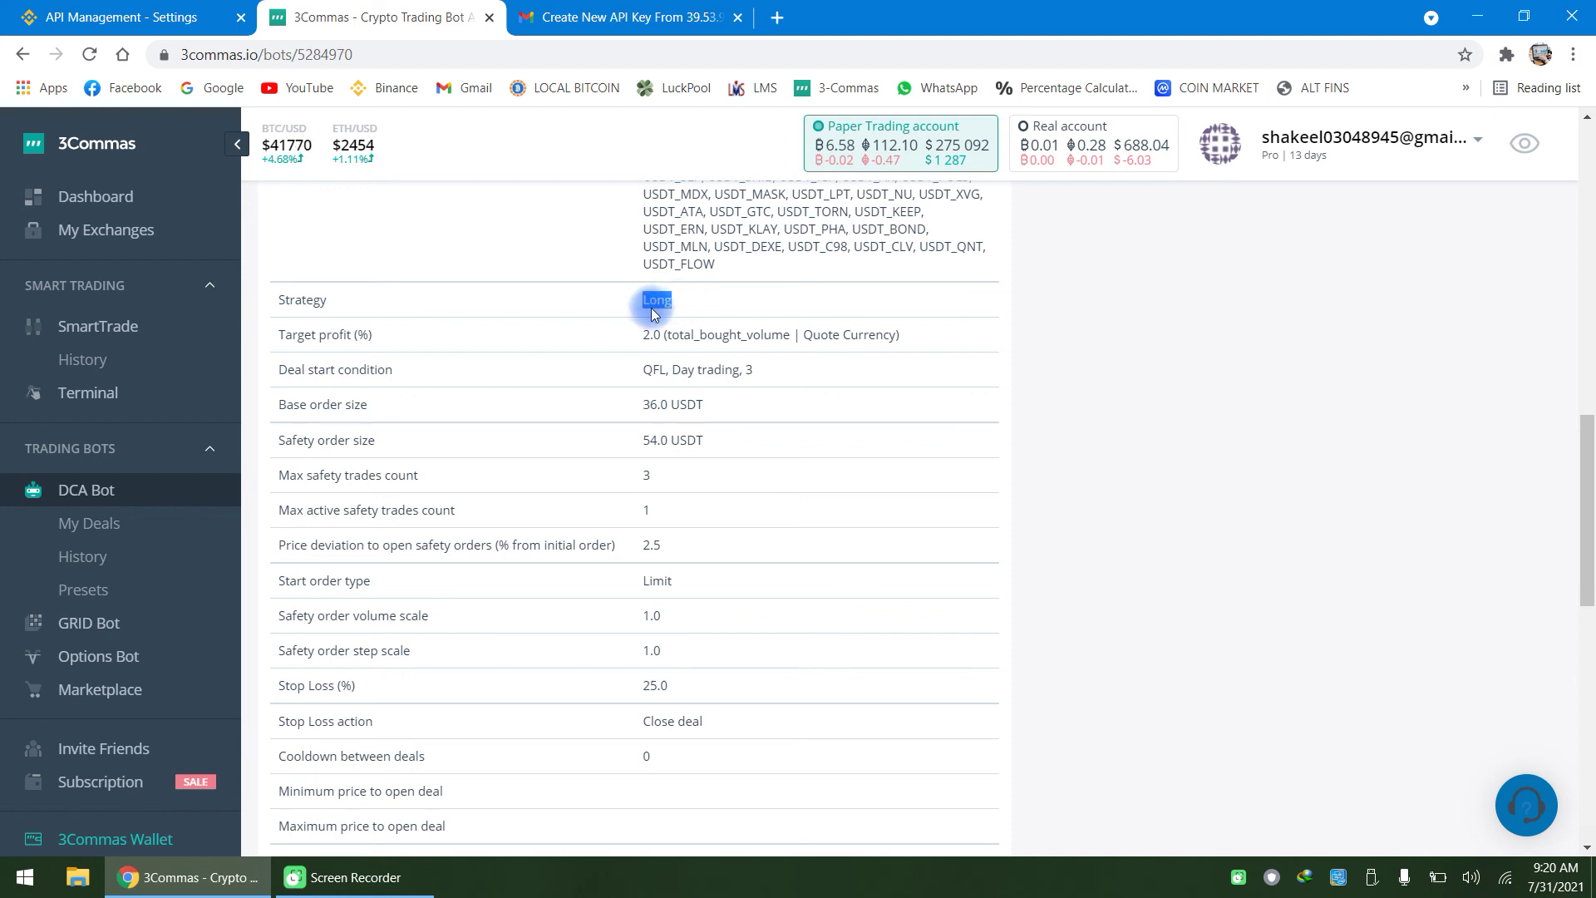
{"action": "left_click", "coordinate": [640, 338]}
{"action": "mouse_move", "coordinate": [640, 338]}
{"action": "left_mouse_down"}
{"action": "mouse_move", "coordinate": [715, 337]}
{"action": "mouse_move", "coordinate": [665, 338]}
{"action": "left_mouse_up"}
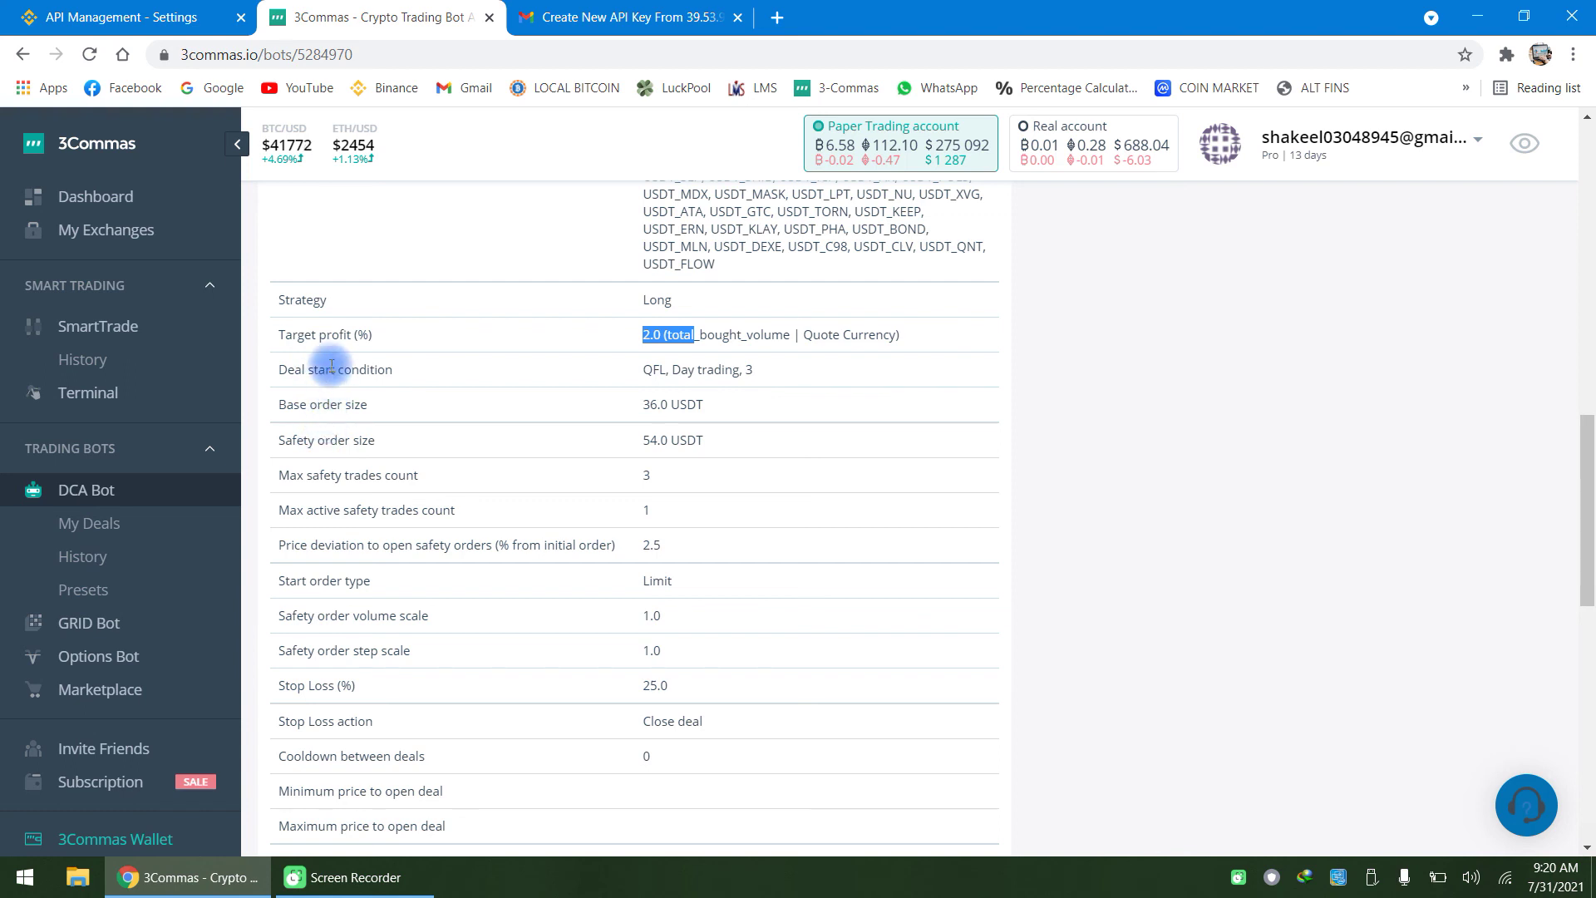
{"action": "scroll", "coordinate": [550, 596], "scroll_direction": "down", "scroll_amount": 3}
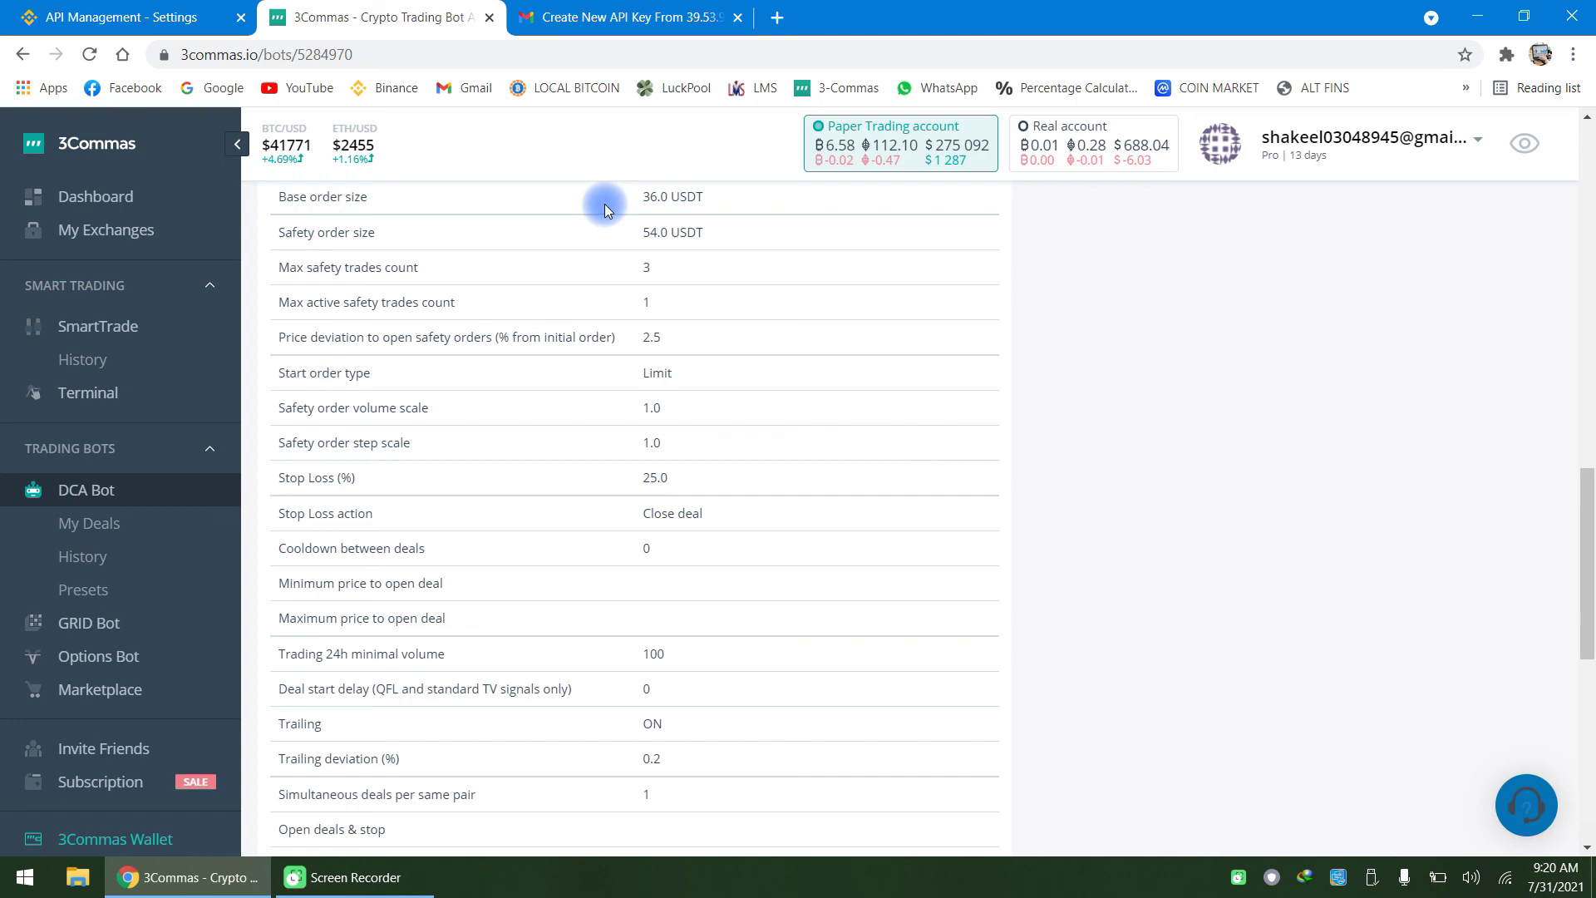
{"action": "scroll", "coordinate": [717, 373], "scroll_direction": "down", "scroll_amount": 10}
{"action": "scroll", "coordinate": [717, 372], "scroll_direction": "up", "scroll_amount": 1}
{"action": "scroll", "coordinate": [717, 372], "scroll_direction": "up", "scroll_amount": 4}
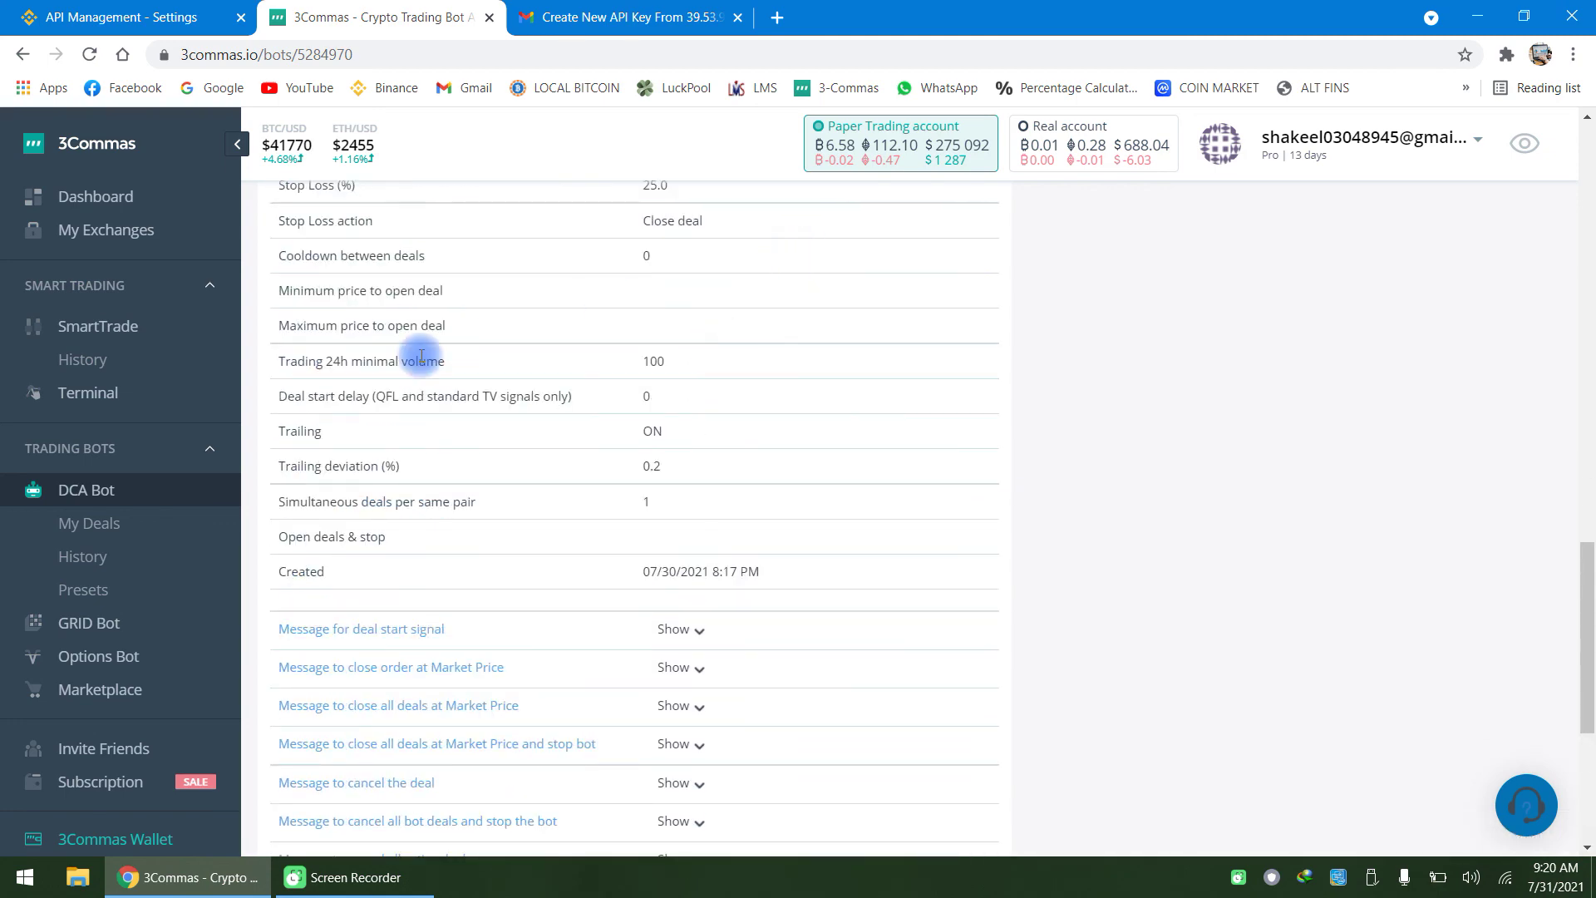
{"action": "scroll", "coordinate": [775, 538], "scroll_direction": "down", "scroll_amount": 5}
{"action": "scroll", "coordinate": [775, 538], "scroll_direction": "up", "scroll_amount": 5}
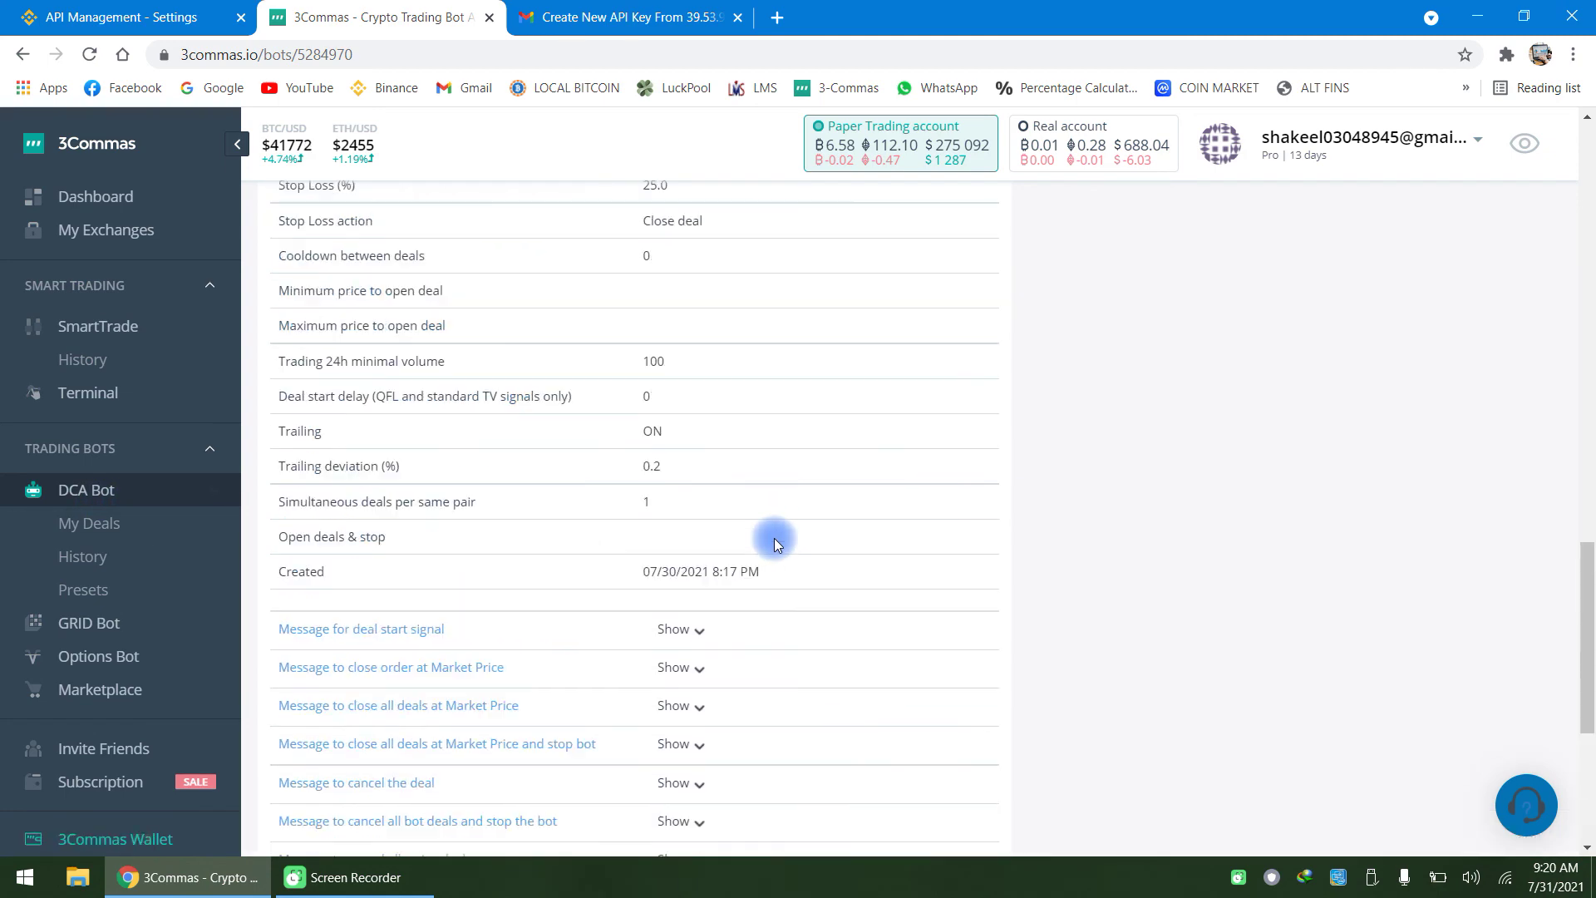
{"action": "left_click", "coordinate": [117, 491]}
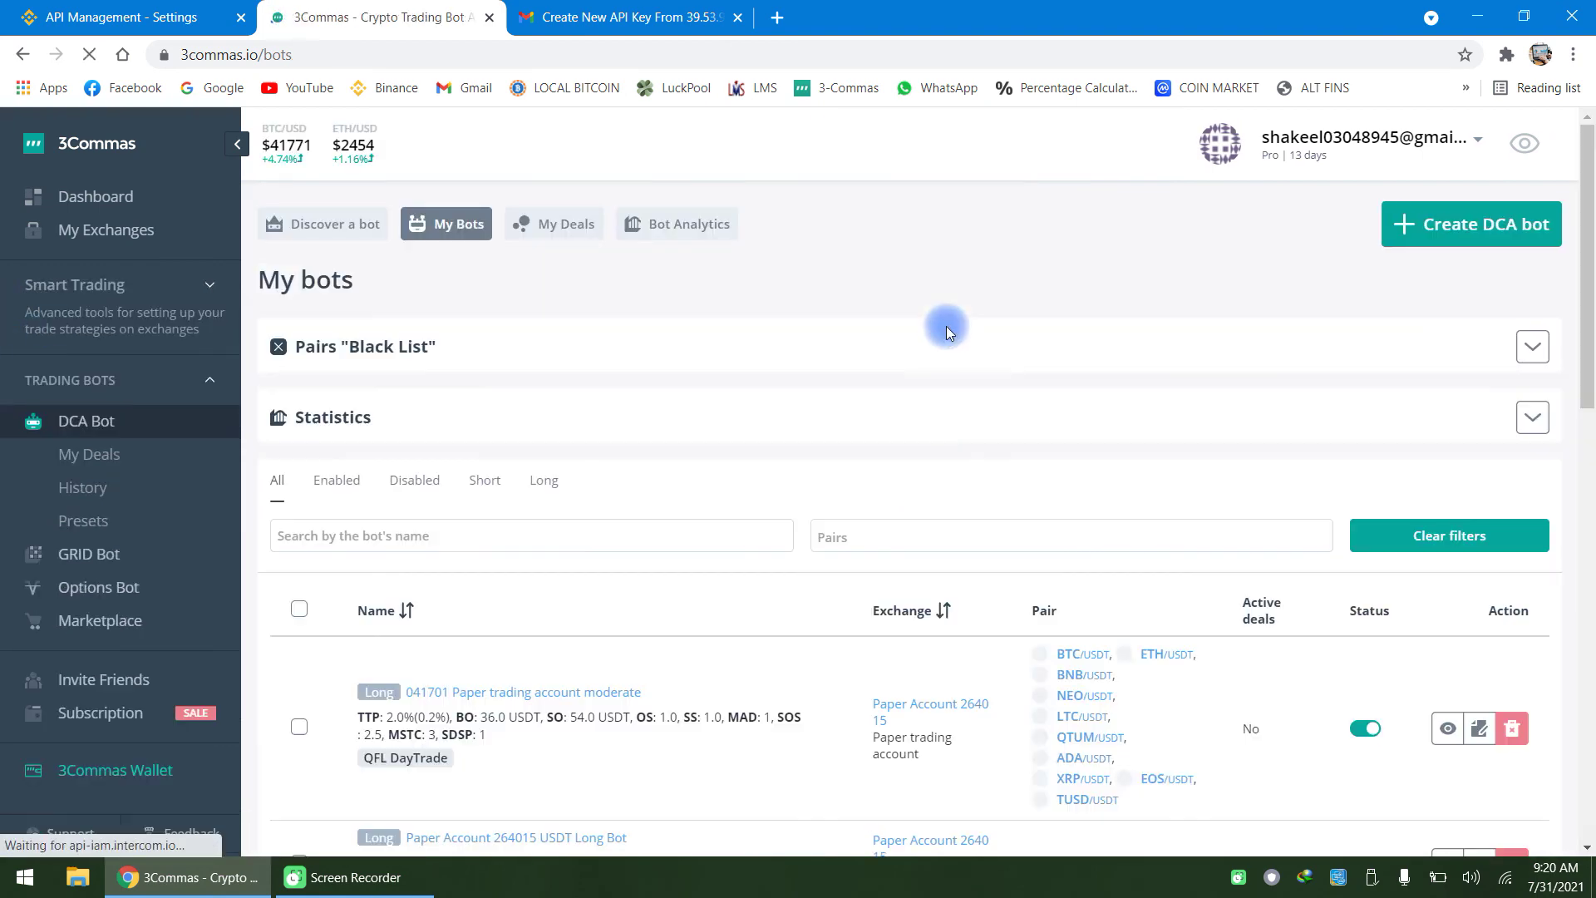
From the top of the My bots list, begin another DCA bot.
{"action": "scroll", "coordinate": [903, 457], "scroll_direction": "down", "scroll_amount": 3}
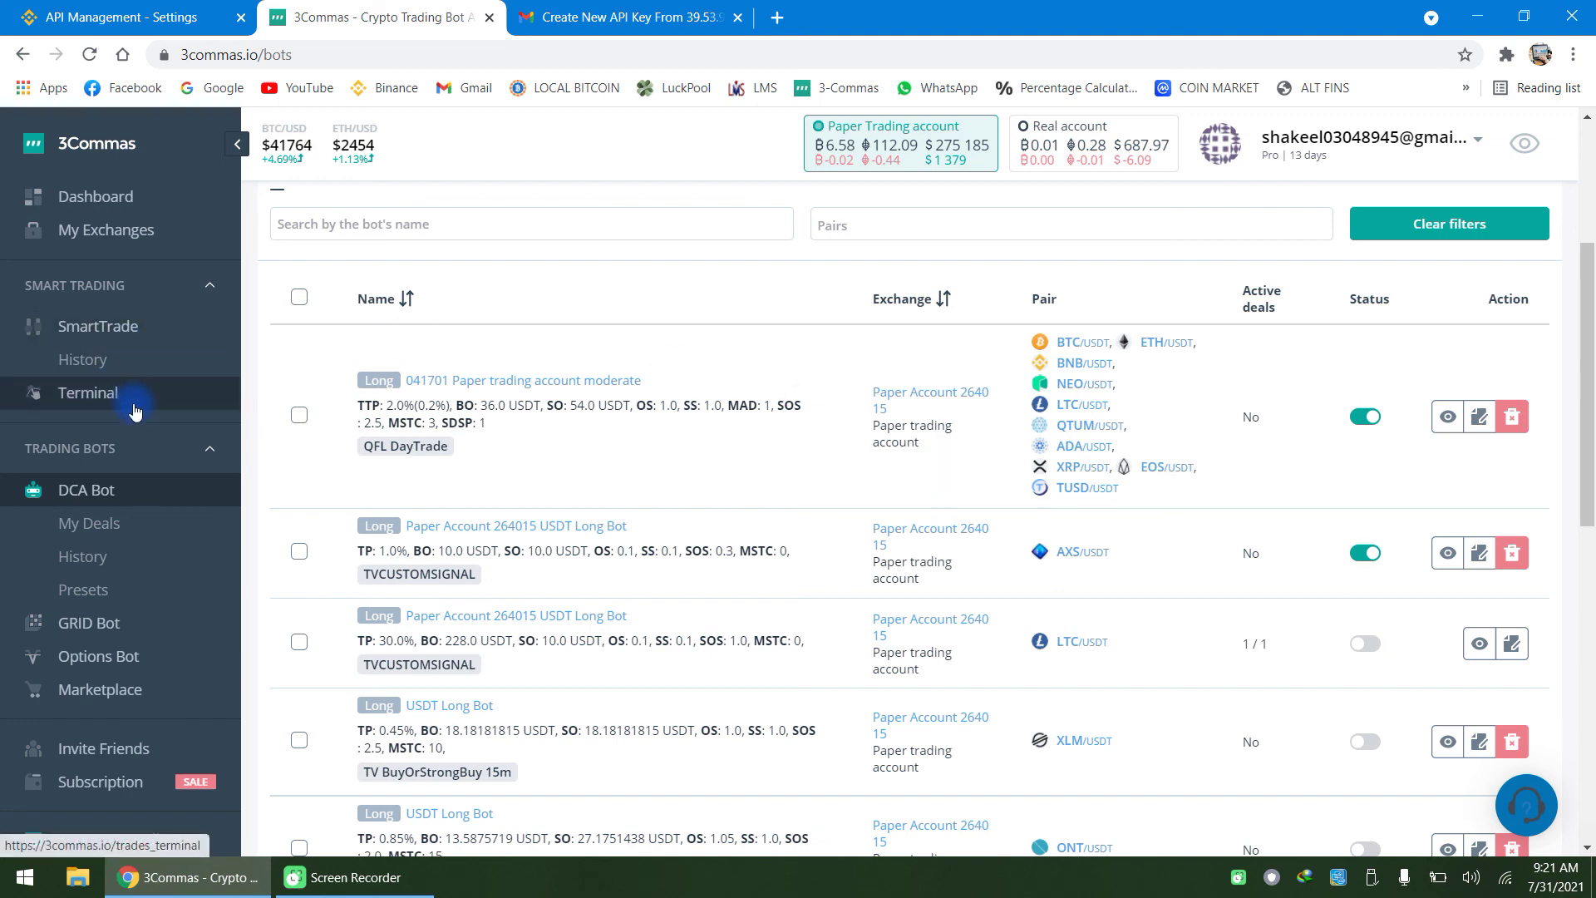
{"action": "scroll", "coordinate": [381, 399], "scroll_direction": "up", "scroll_amount": 3}
{"action": "left_click", "coordinate": [1459, 225]}
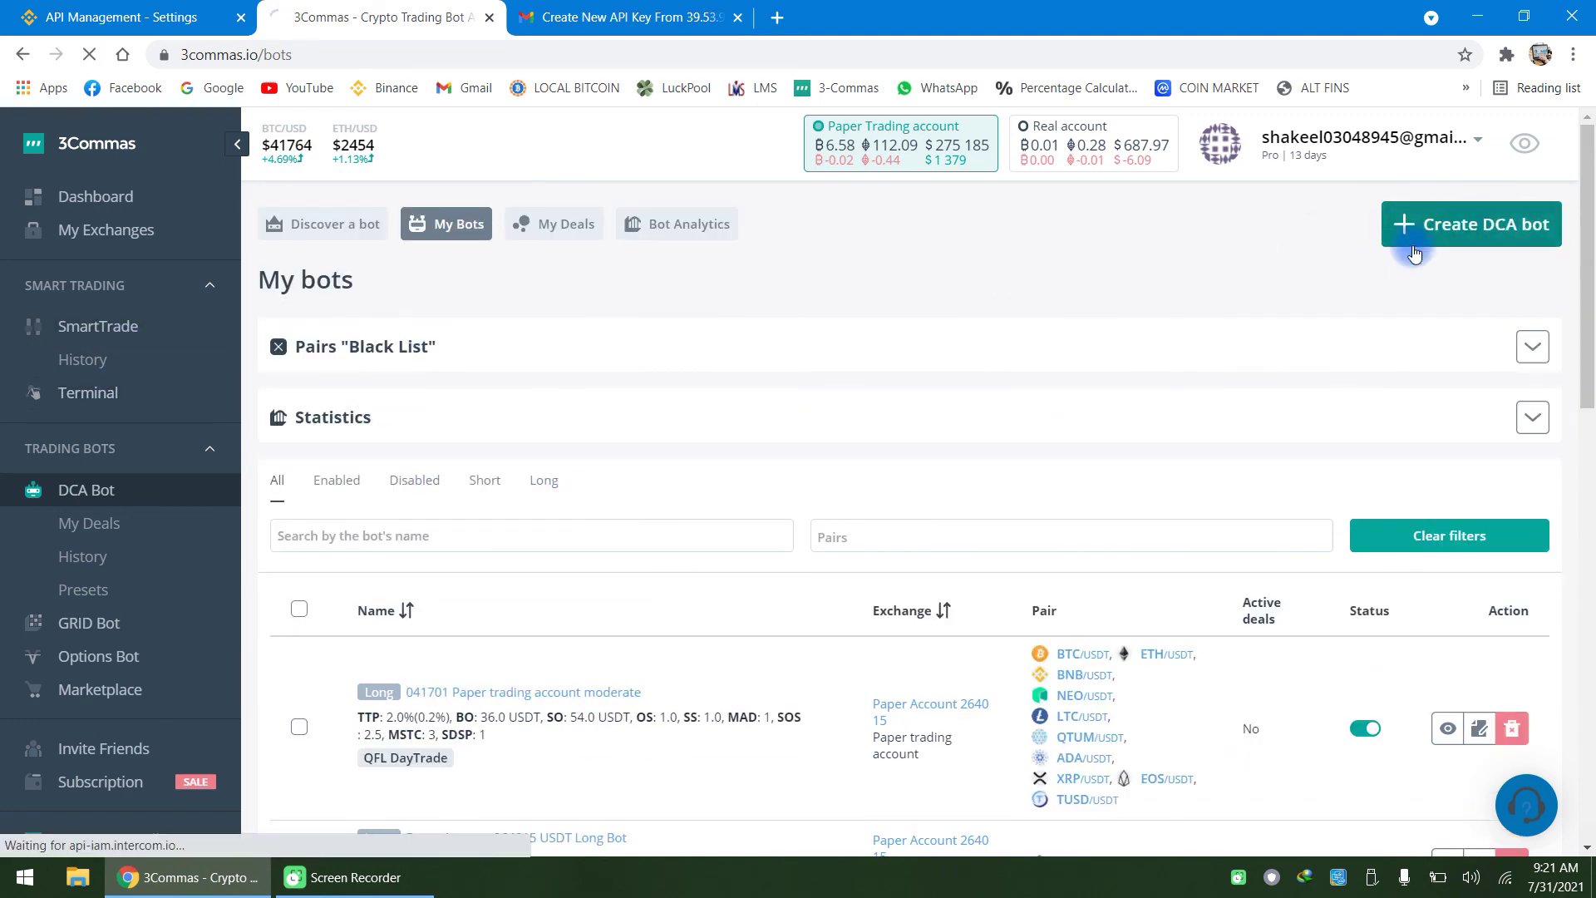